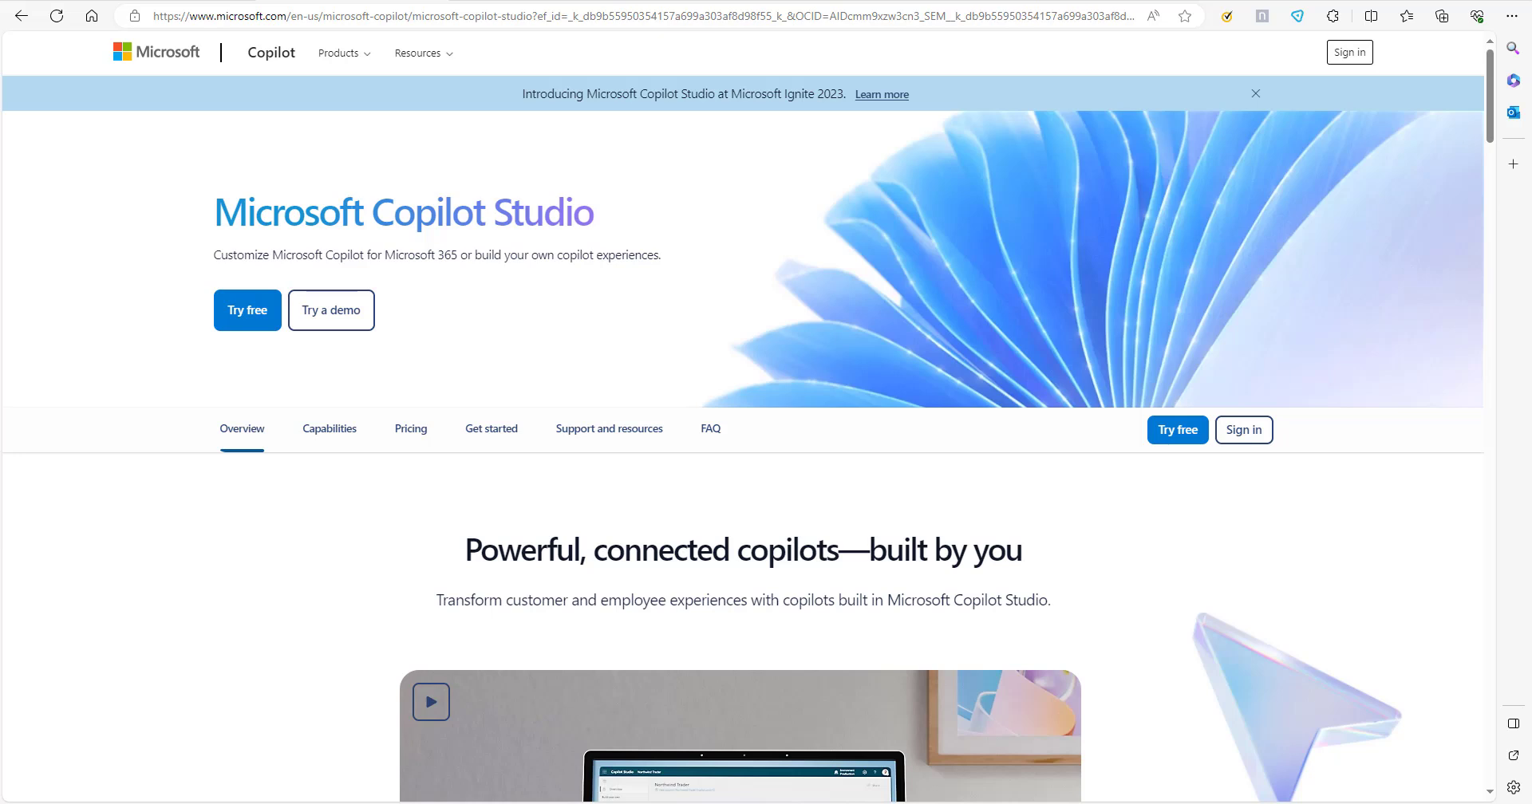
Examine the Copilot Studio product page, including its overview, pricing and capabilities sections.
{"action": "scroll", "coordinate": [1057, 513], "scroll_direction": "down", "scroll_amount": 7}
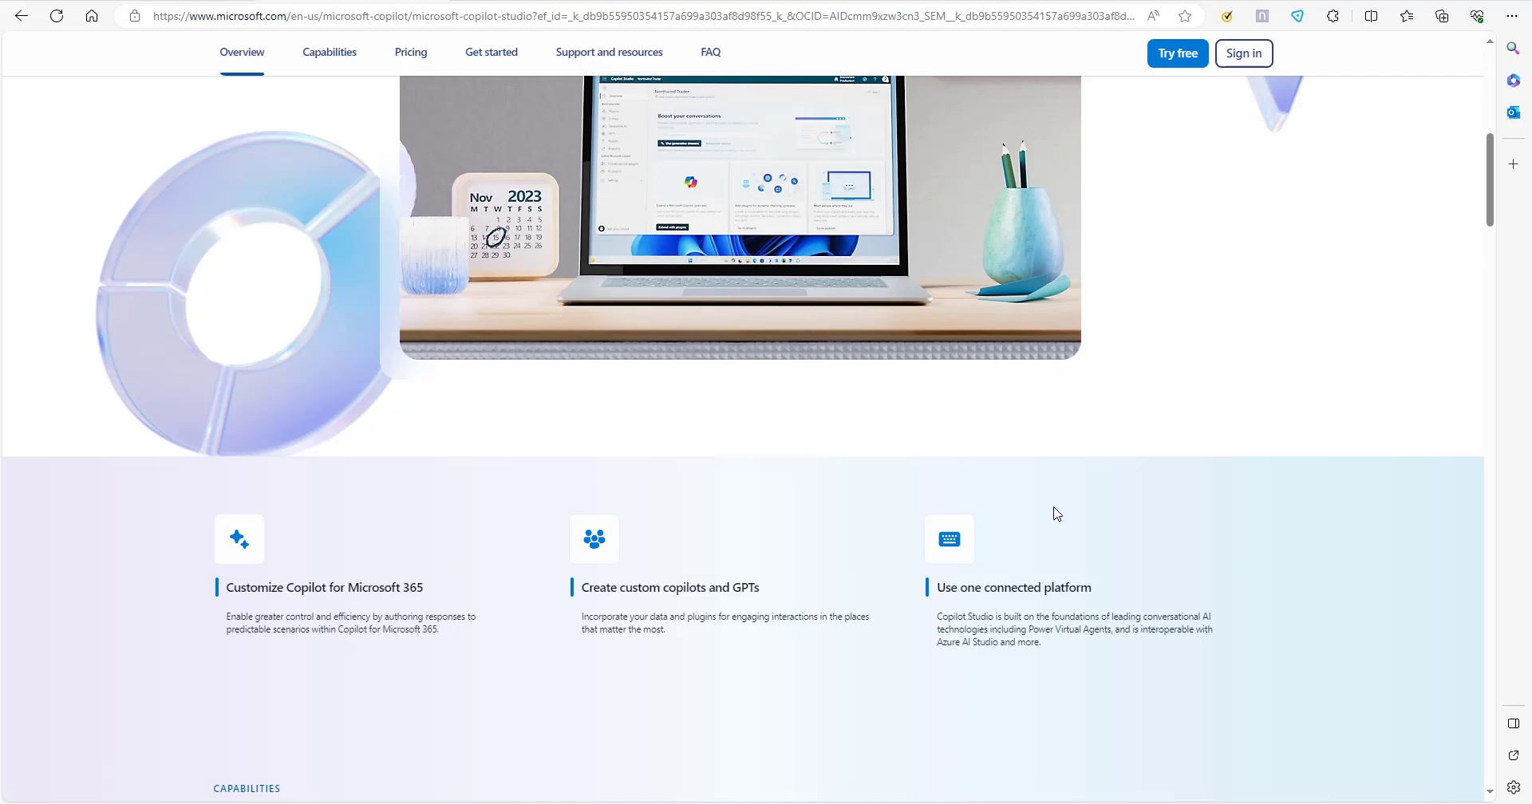
{"action": "scroll", "coordinate": [895, 463], "scroll_direction": "up", "scroll_amount": 8}
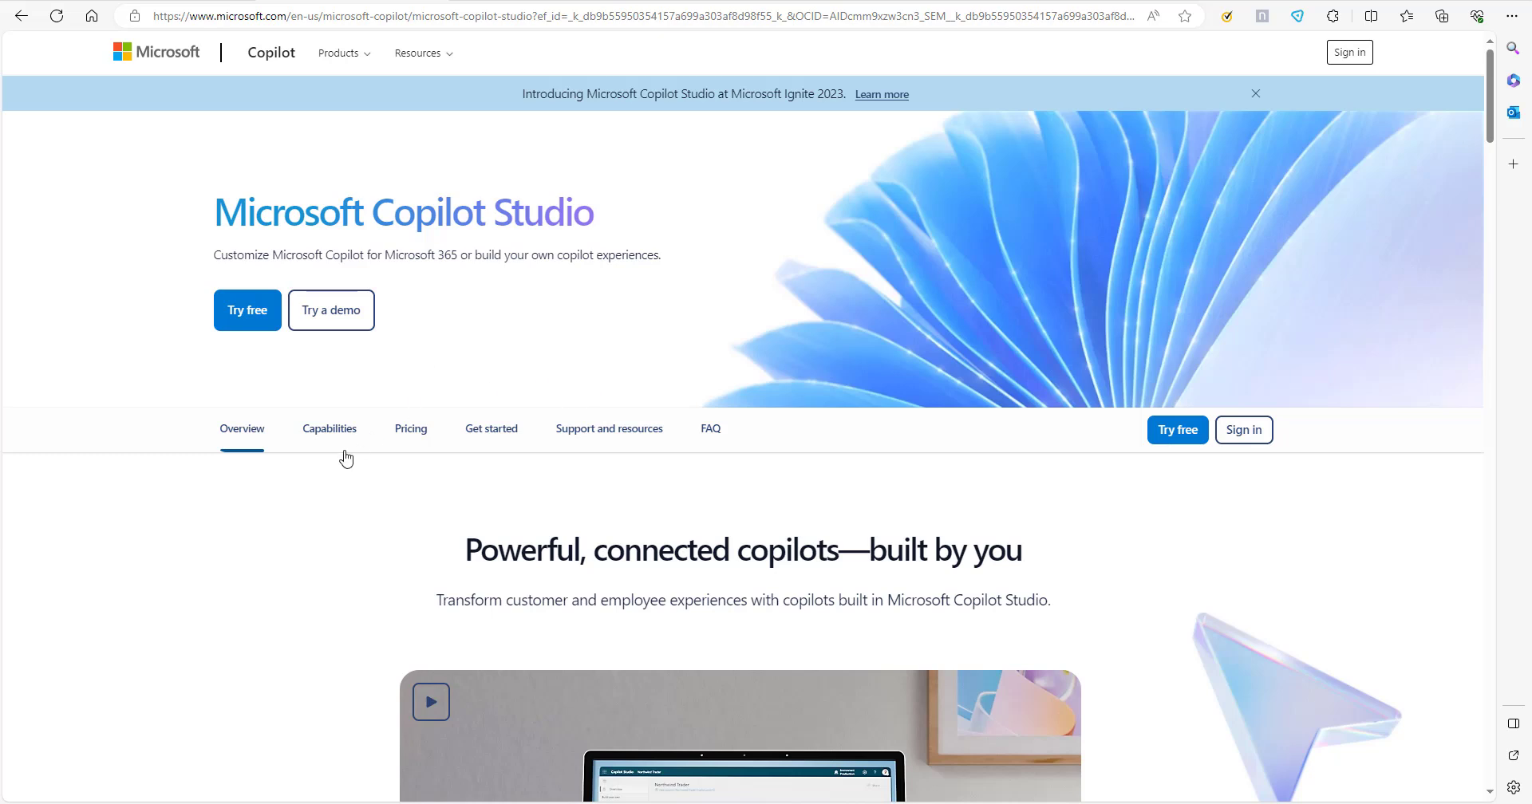
{"action": "left_click", "coordinate": [408, 440]}
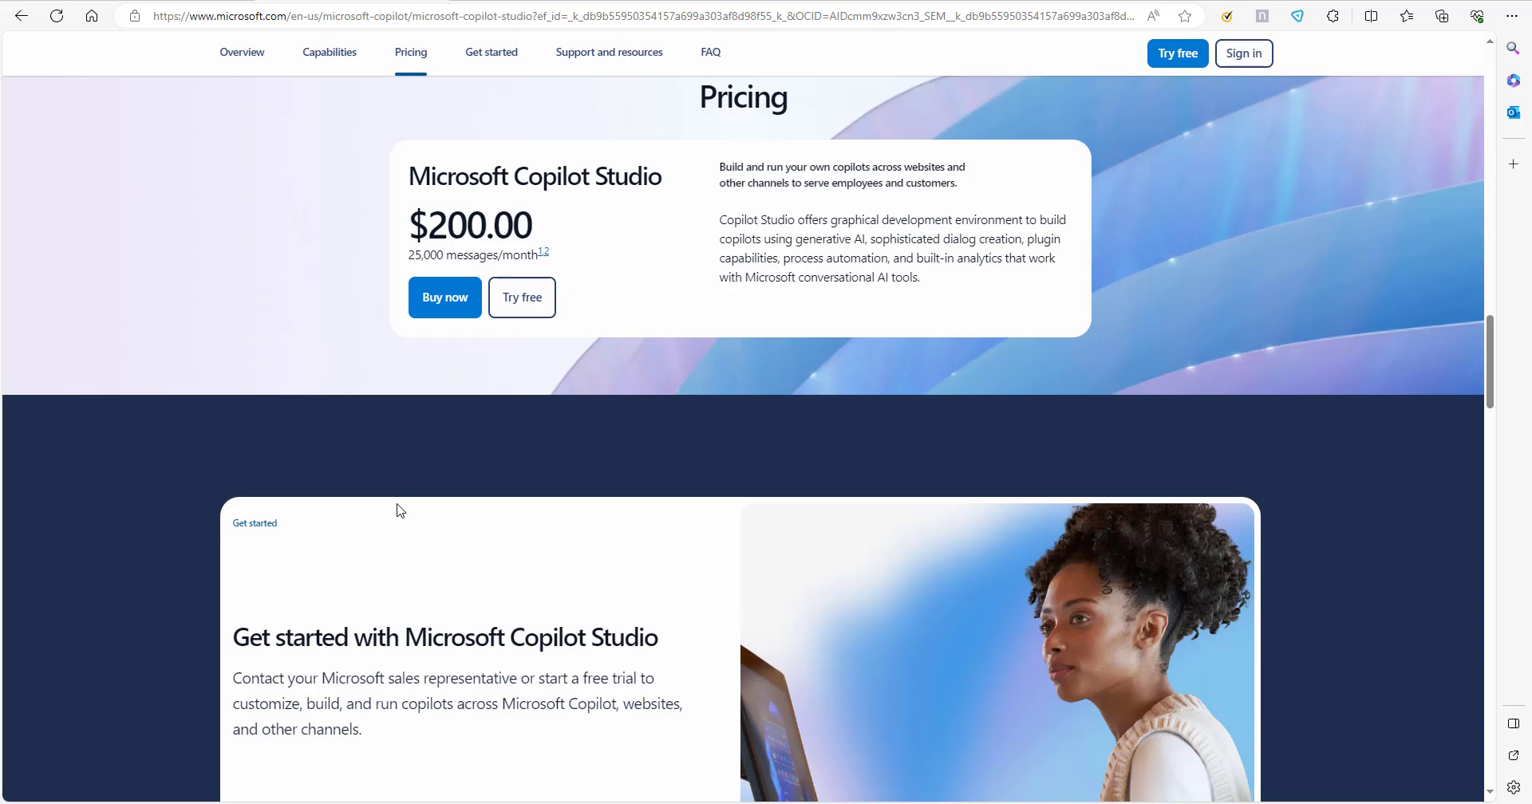
{"action": "scroll", "coordinate": [294, 256], "scroll_direction": "up", "scroll_amount": 8}
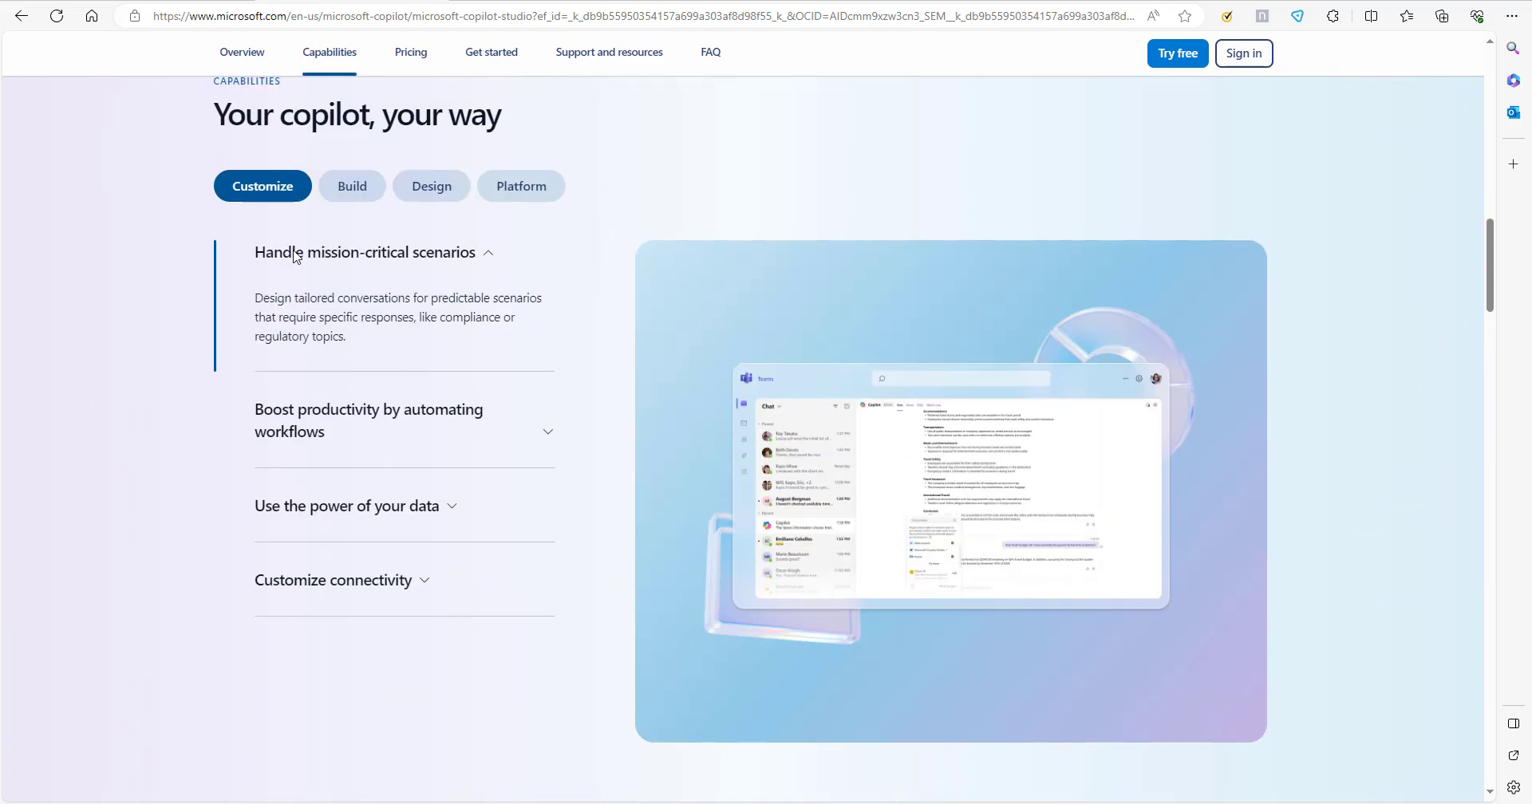
{"action": "scroll", "coordinate": [295, 256], "scroll_direction": "up", "scroll_amount": 10}
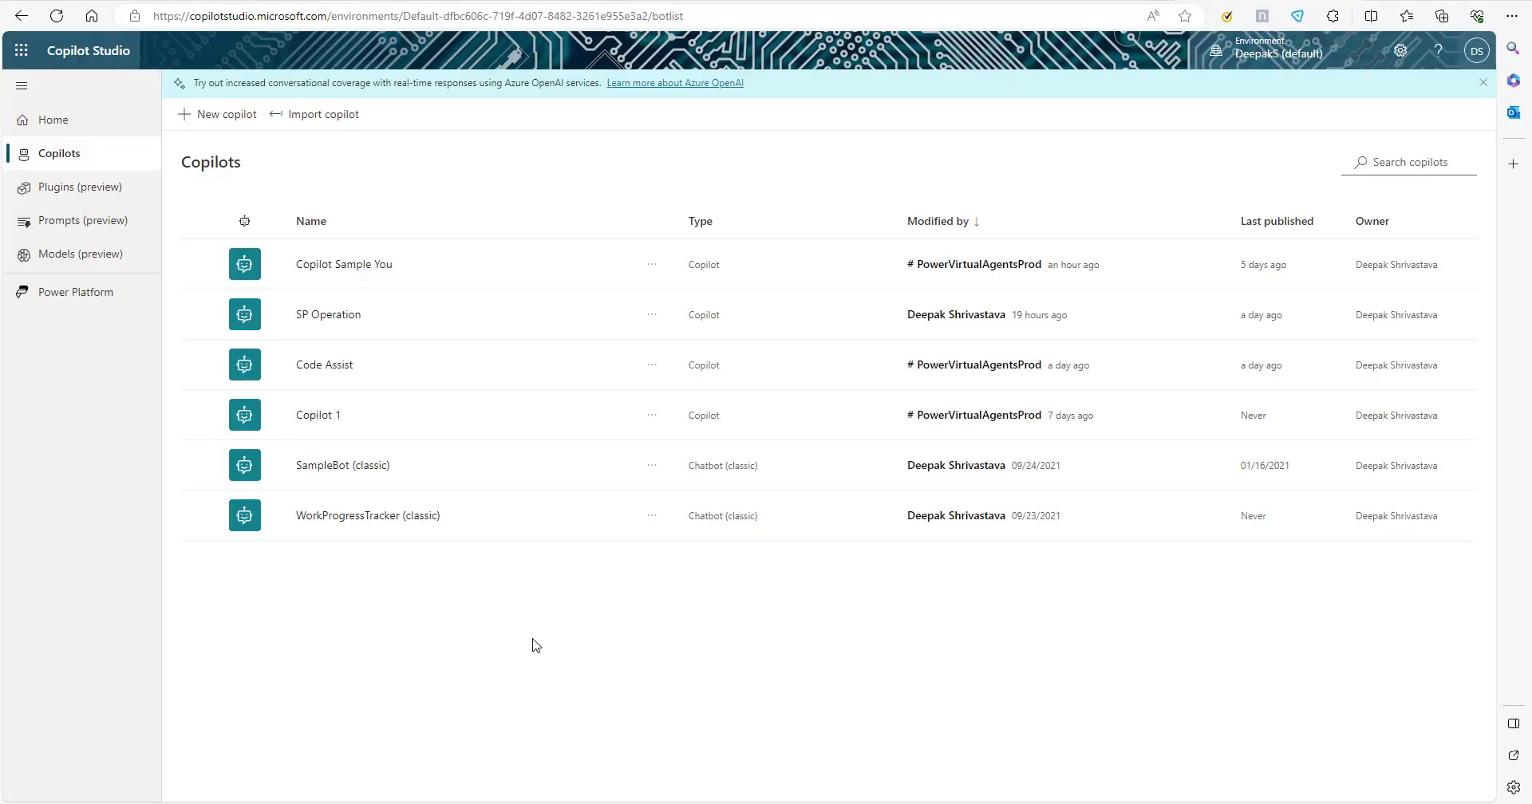
Look over the home page, the copilot list and the options for creating and importing a copilot.
{"action": "left_click", "coordinate": [54, 120]}
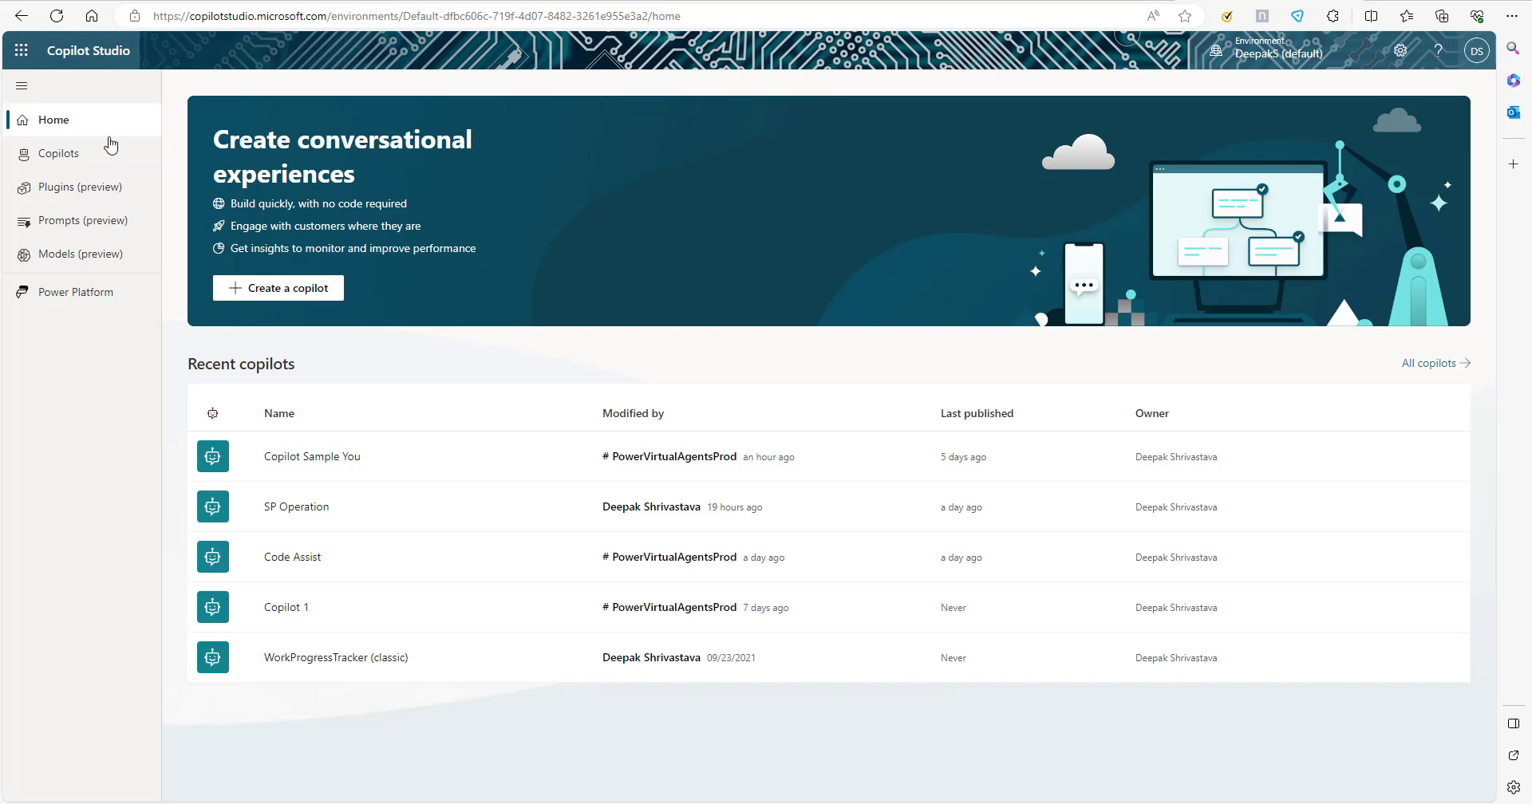
{"action": "left_click", "coordinate": [59, 156]}
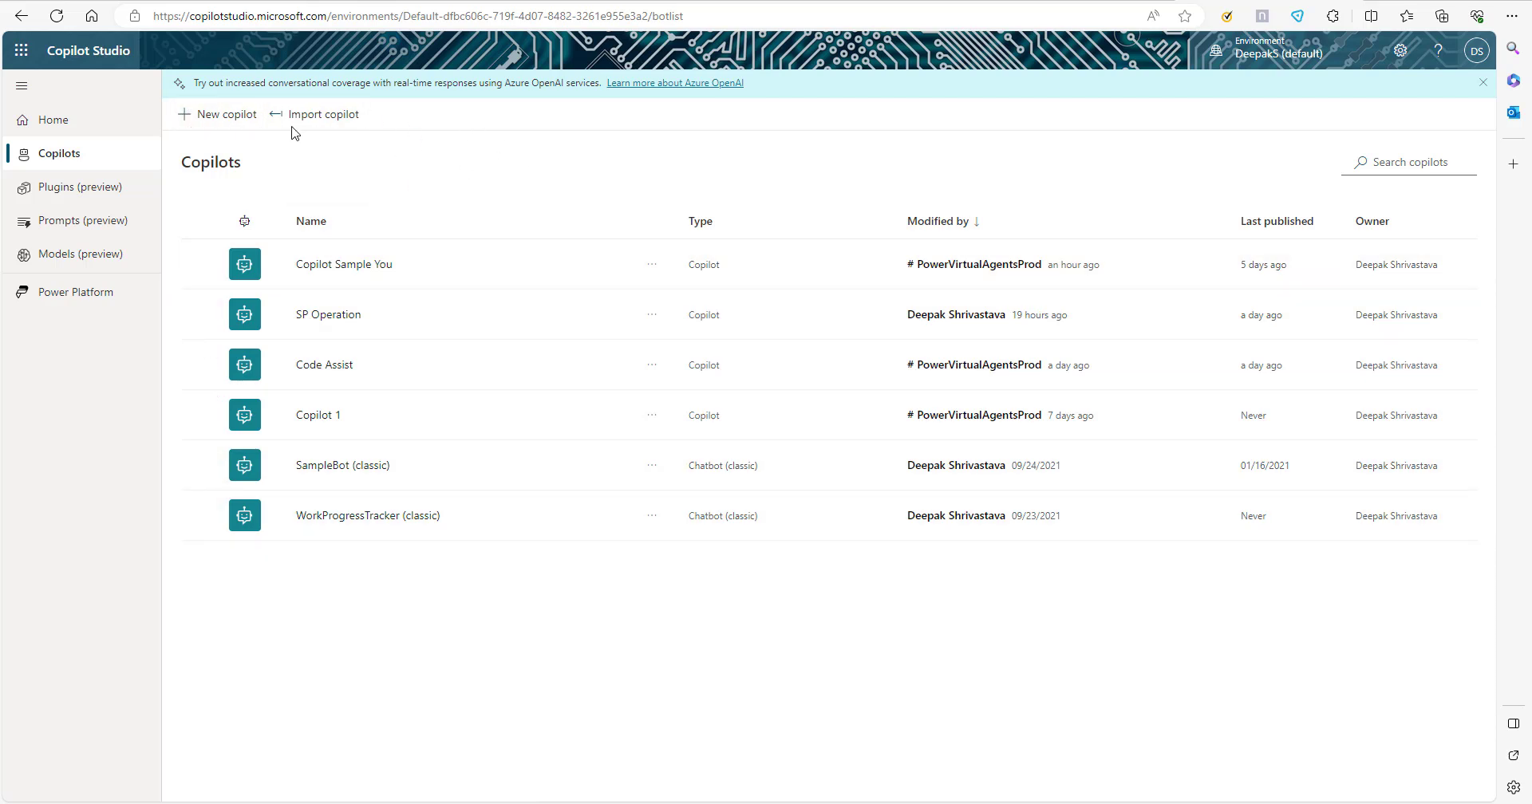
{"action": "left_click", "coordinate": [230, 118]}
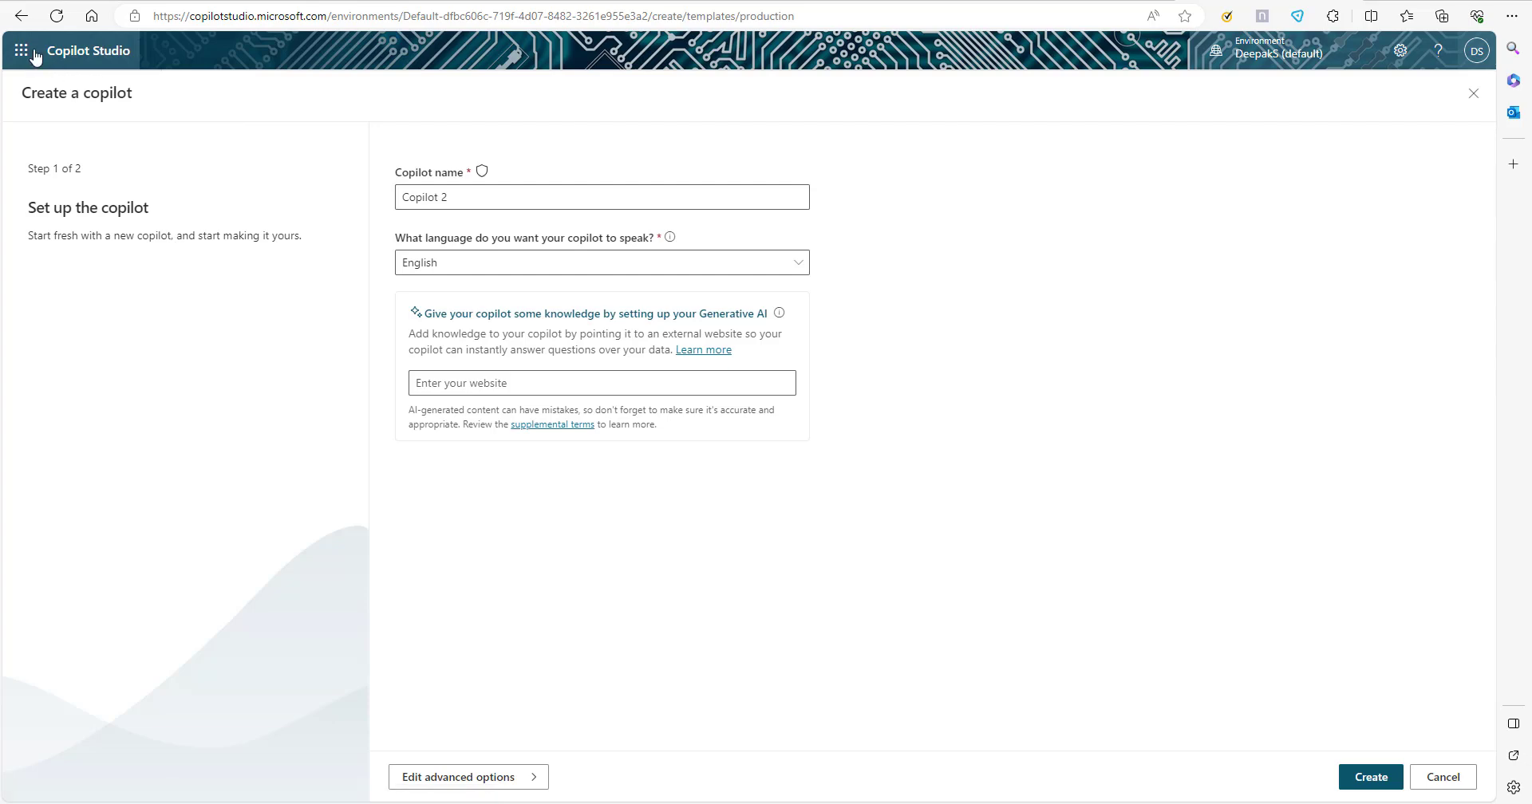
{"action": "left_click", "coordinate": [21, 16]}
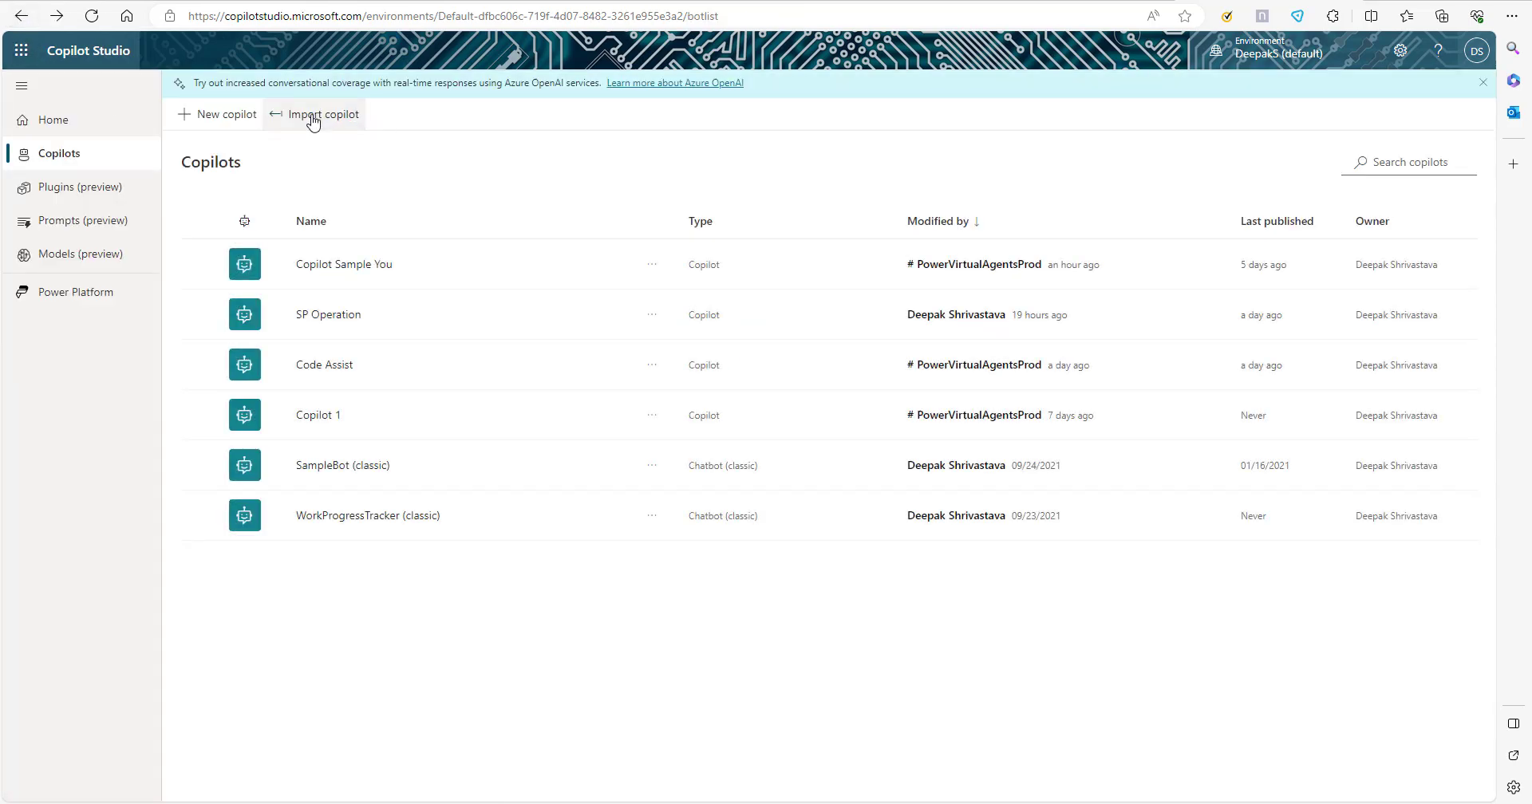
{"action": "left_click", "coordinate": [313, 119]}
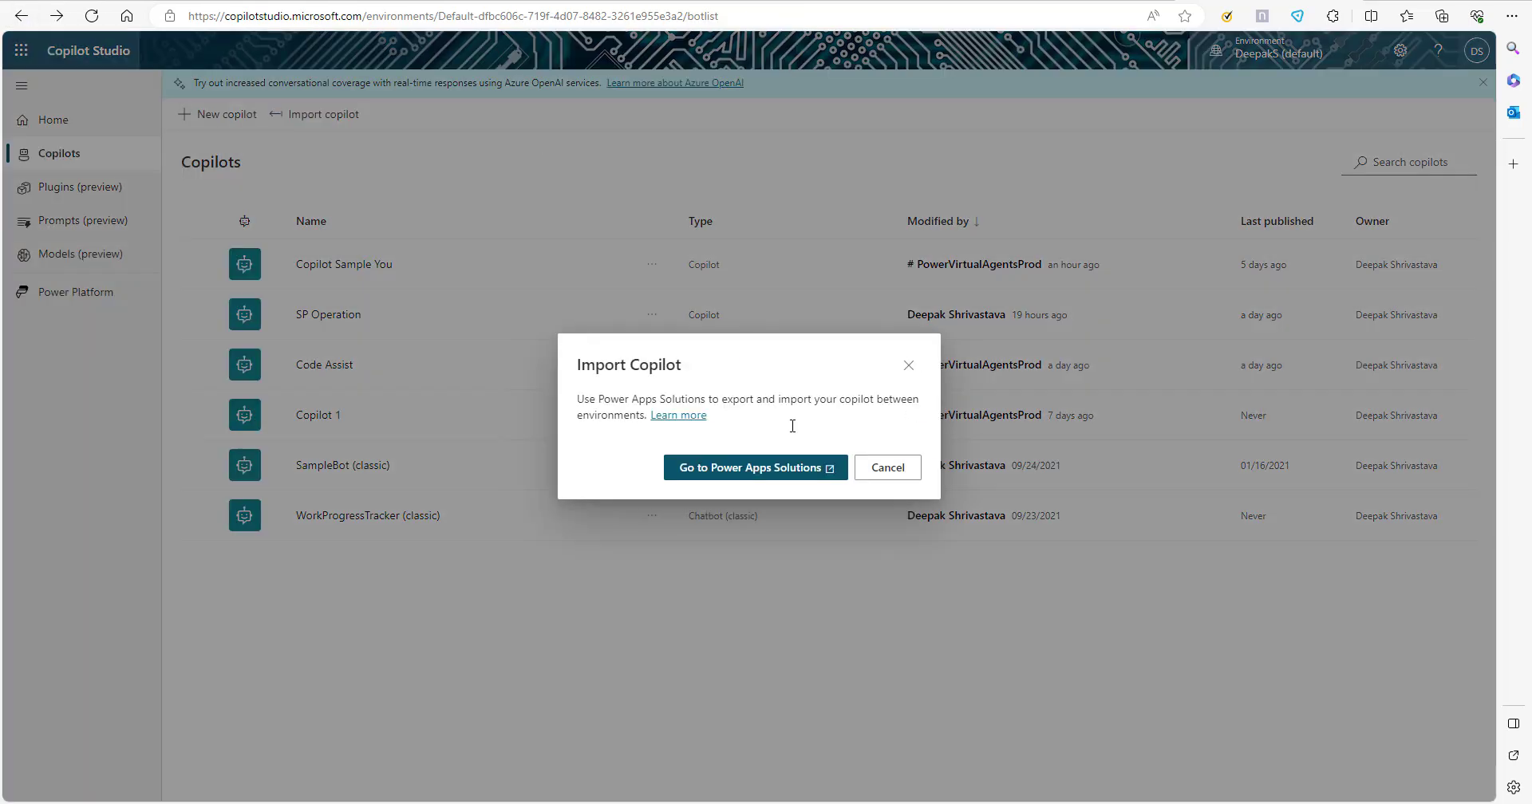
{"action": "left_click", "coordinate": [909, 365]}
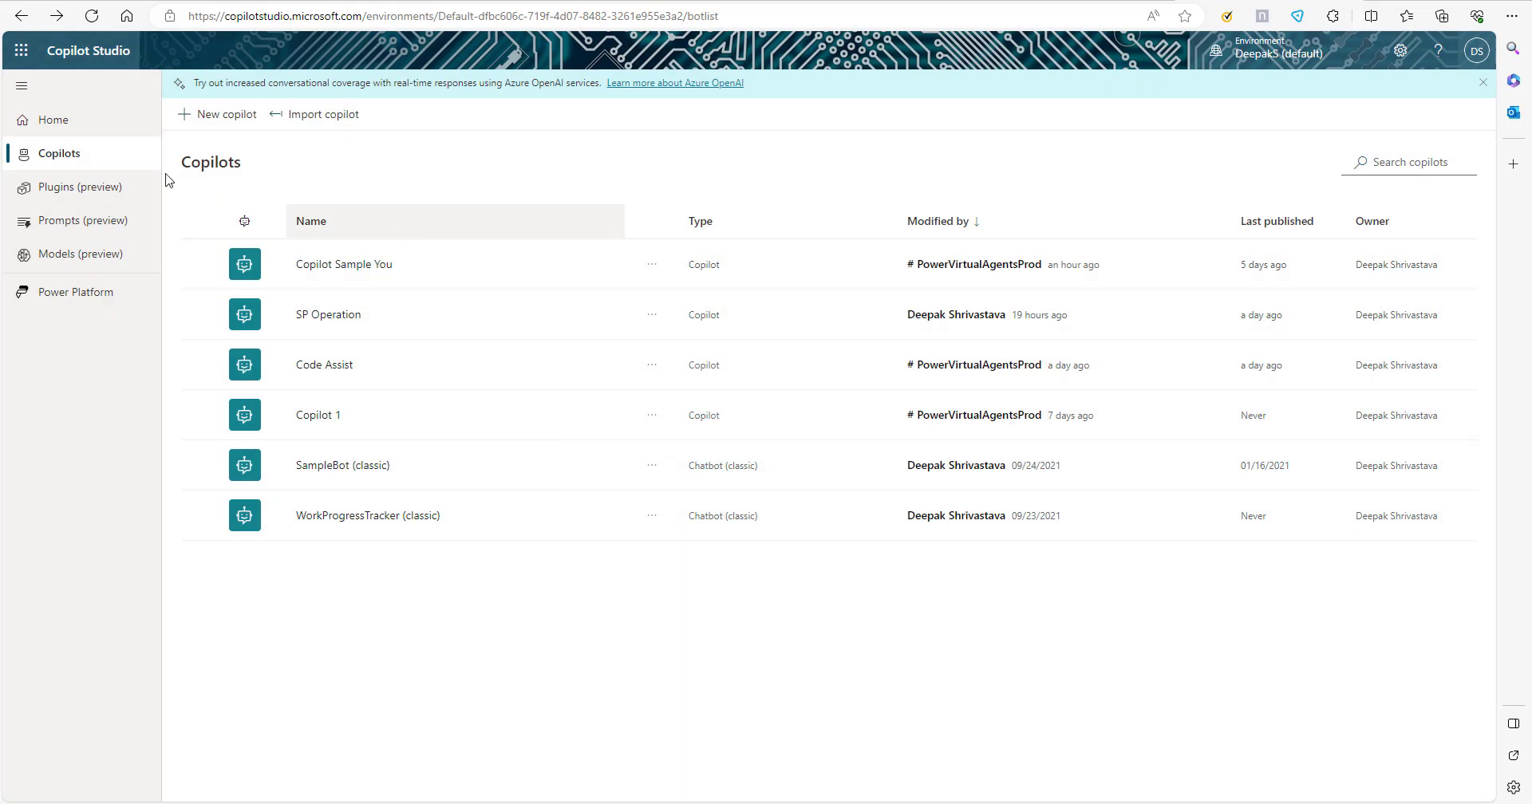
Start a new copilot and name it DemoCopilot.
{"action": "left_click", "coordinate": [217, 118]}
{"action": "key", "text": "ctrl+a"}
{"action": "type", "text": "DemoCopilot"}
{"action": "left_click", "coordinate": [743, 244]}
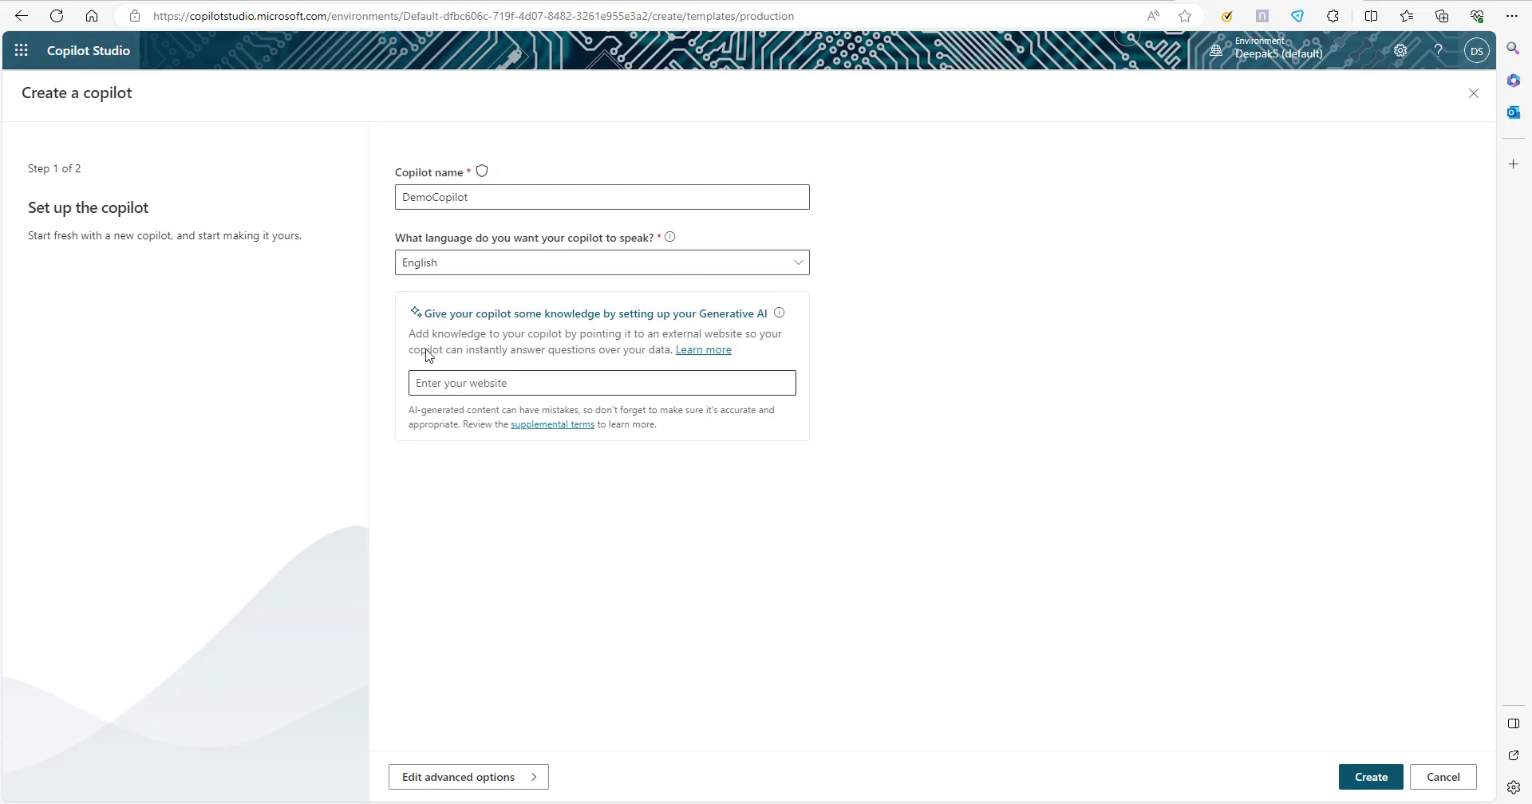
{"action": "left_click_drag", "start_coordinate": [883, 332], "coordinate": [759, 510]}
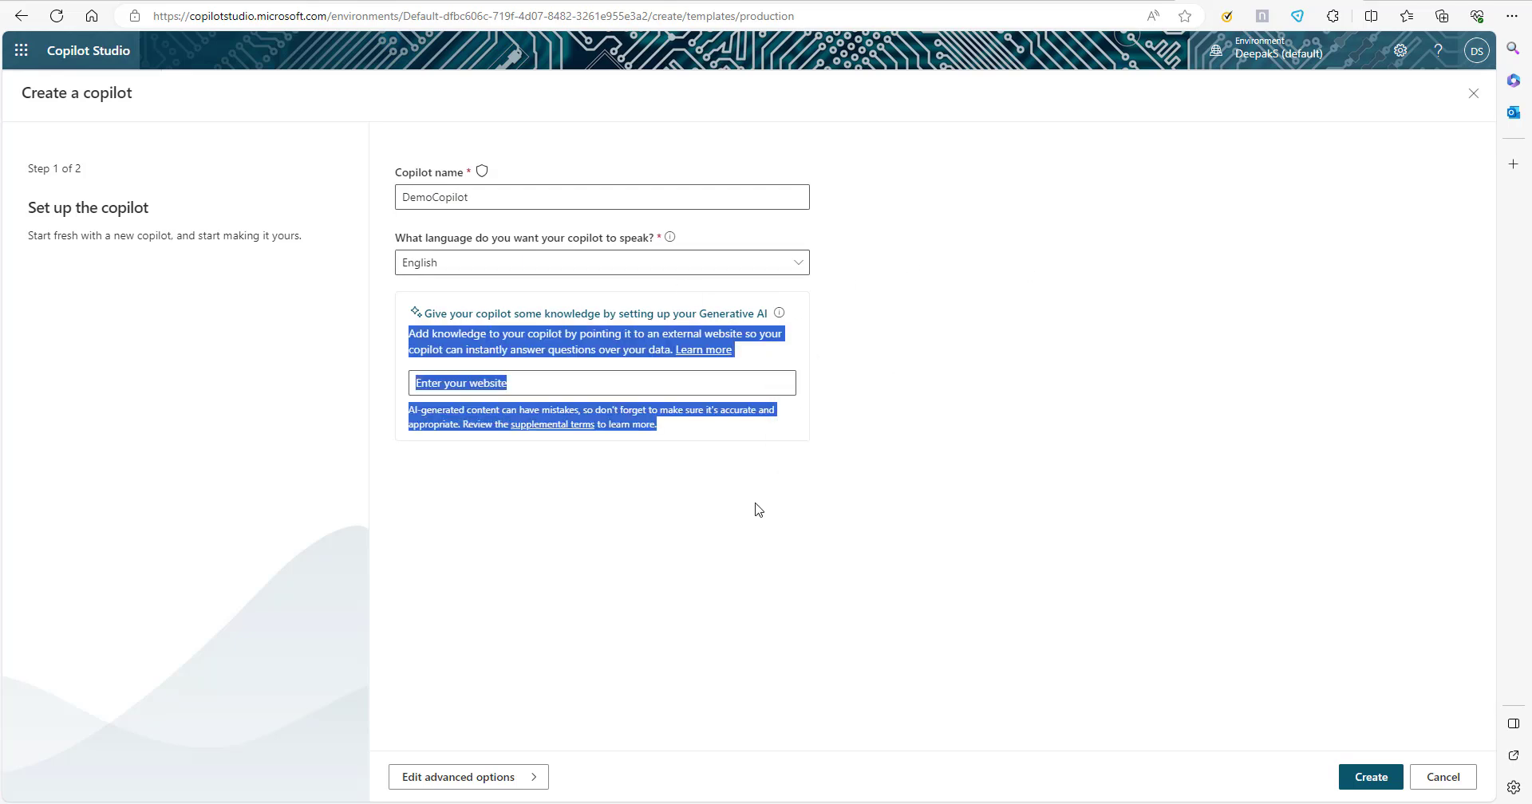
{"action": "left_click", "coordinate": [759, 509]}
{"action": "left_click_drag", "start_coordinate": [380, 291], "coordinate": [425, 417]}
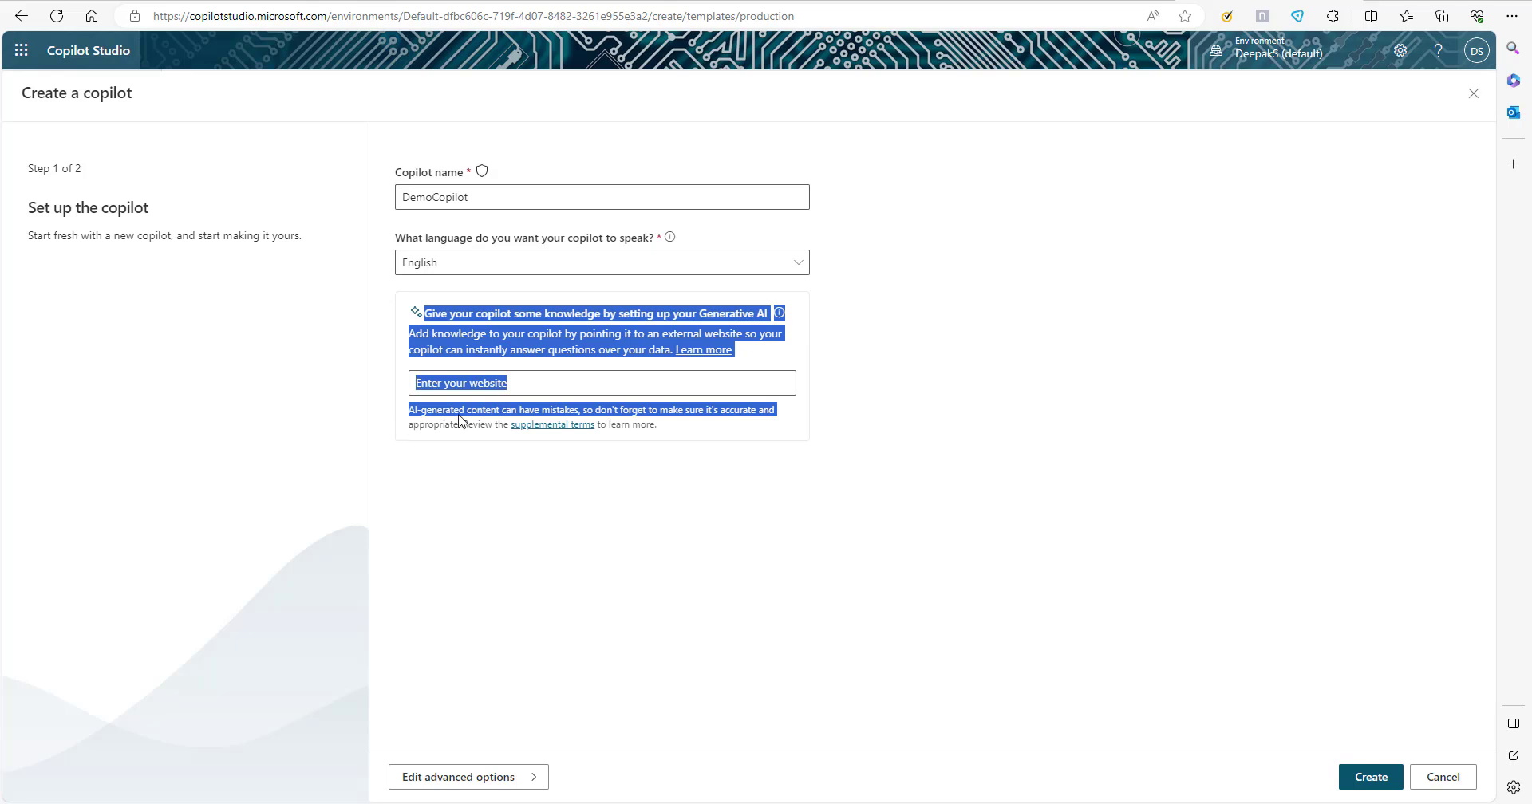
{"action": "left_click", "coordinate": [937, 367]}
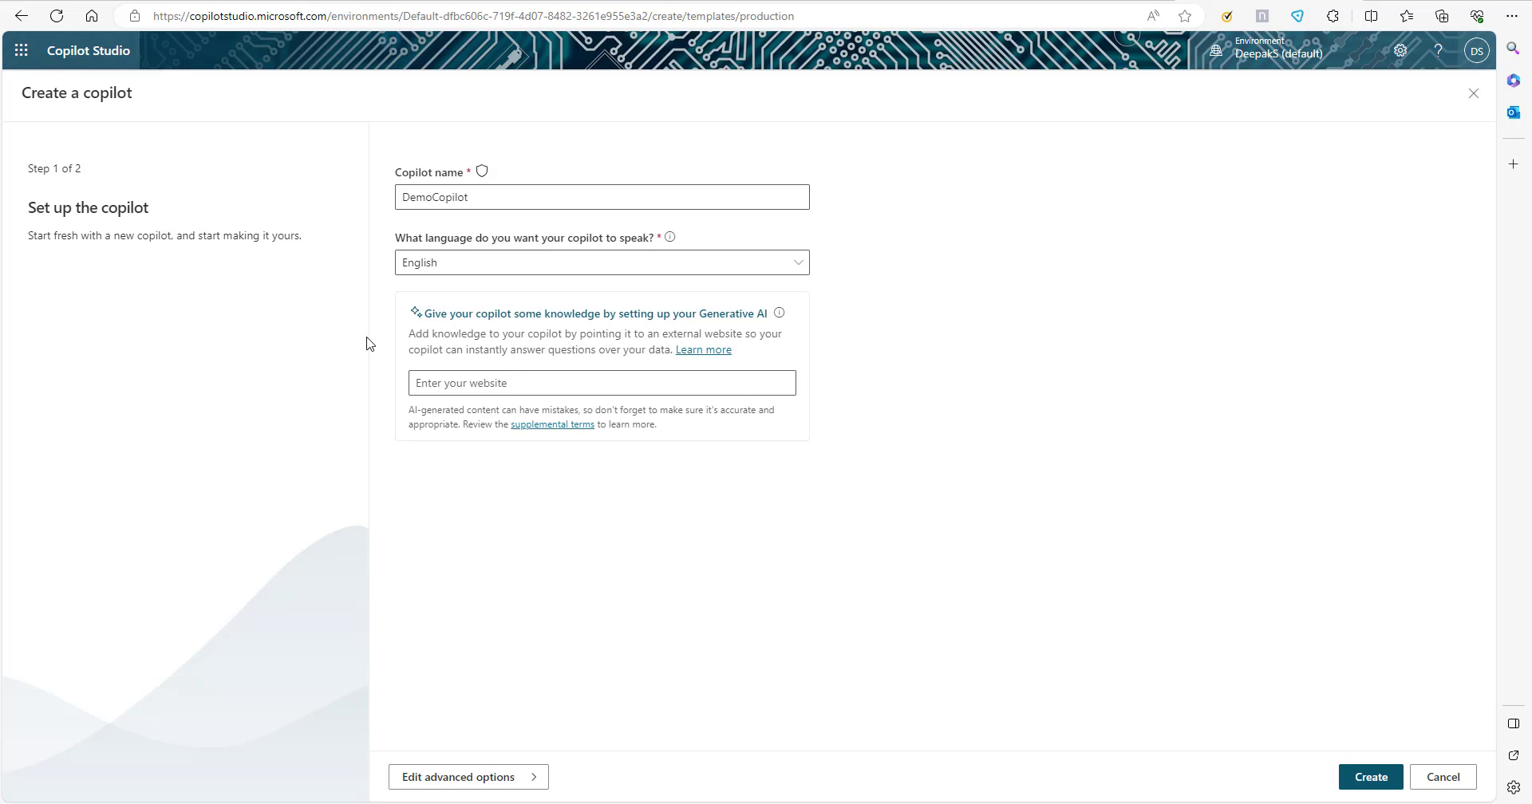
{"action": "left_click", "coordinate": [649, 380]}
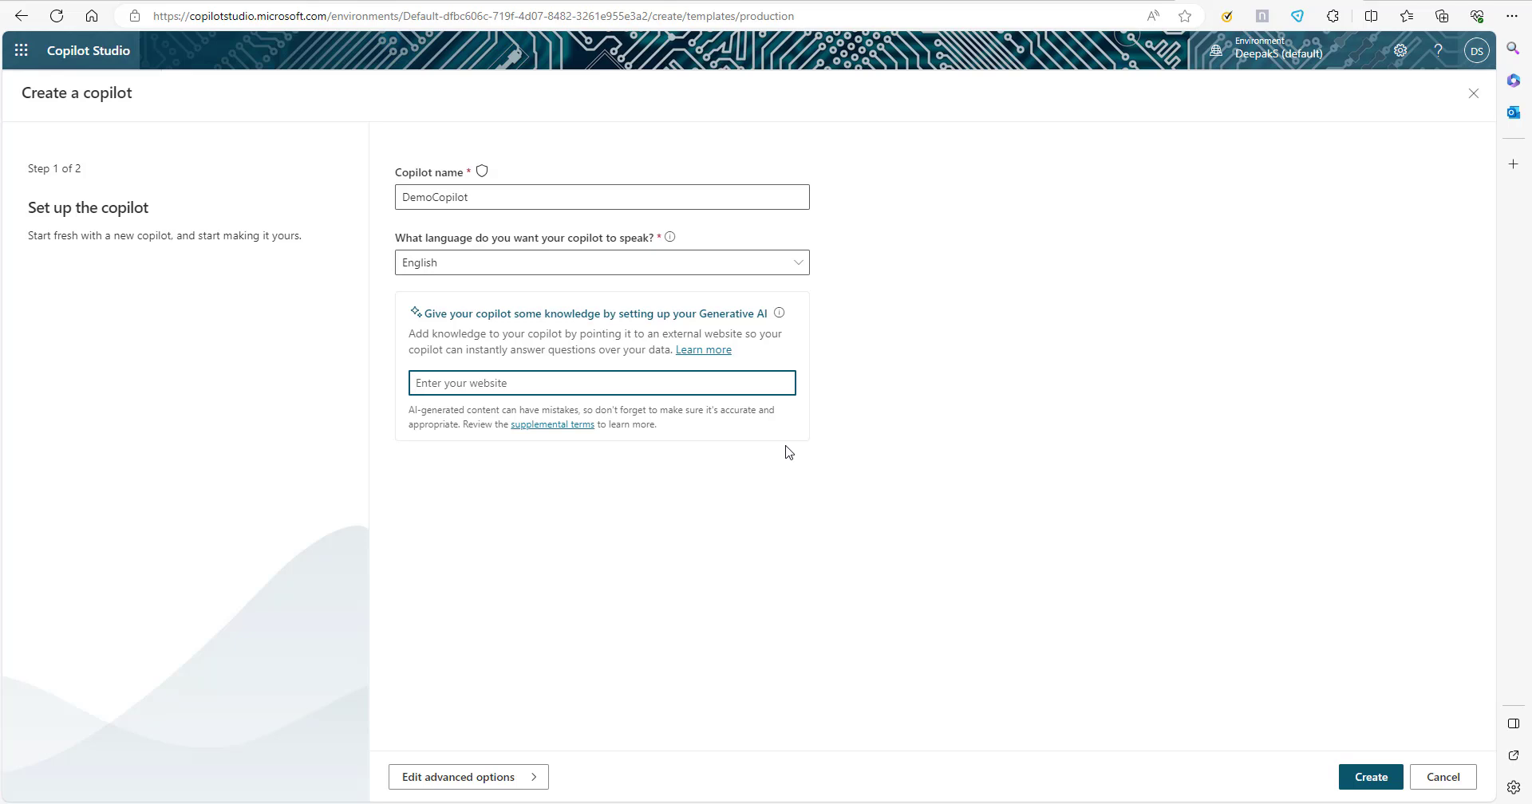
{"action": "type", "text": "https://www.youtube.com/"}
{"action": "left_click", "coordinate": [1369, 778]}
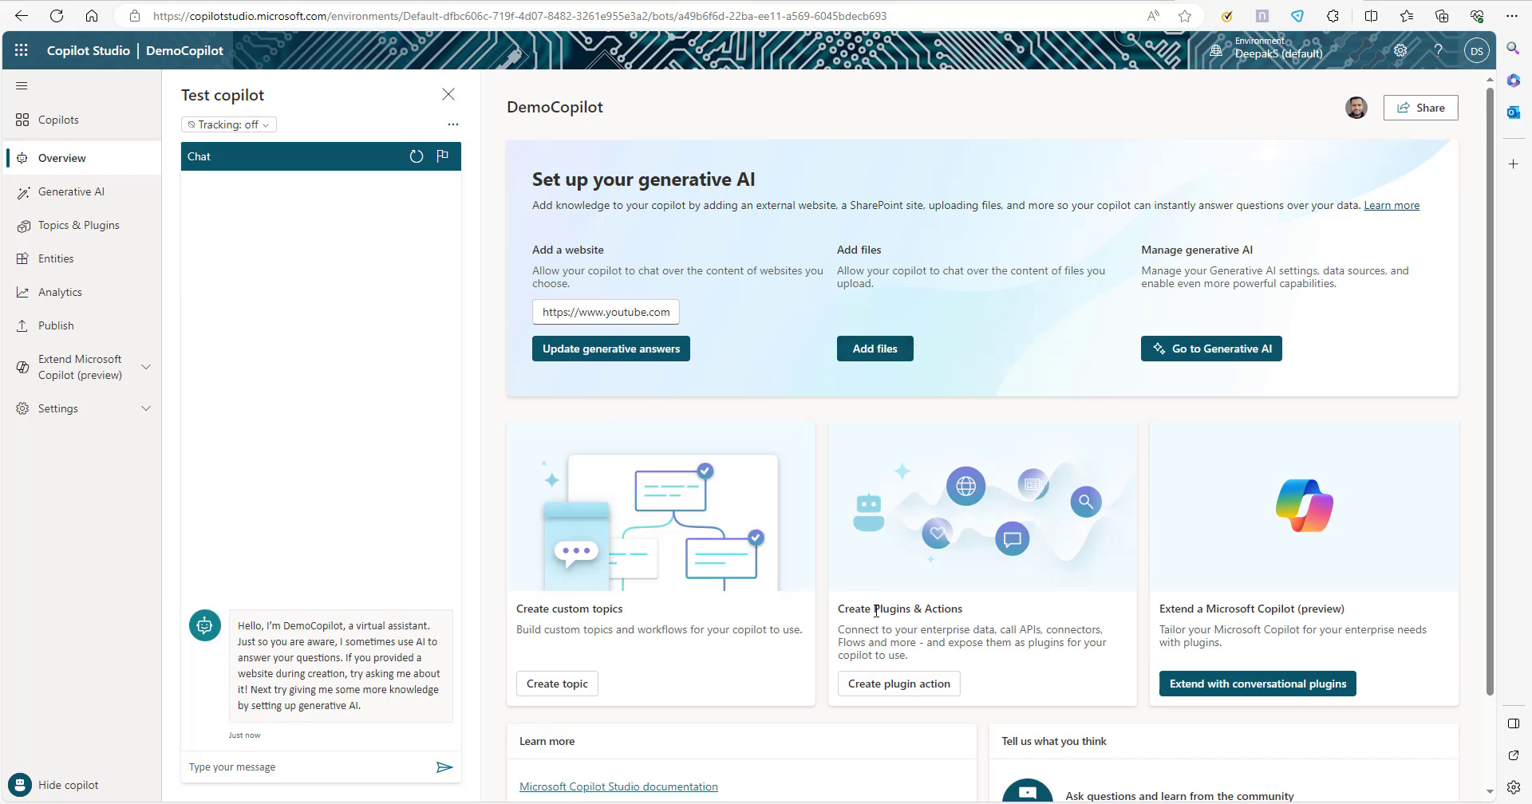
{"action": "left_click", "coordinate": [89, 199]}
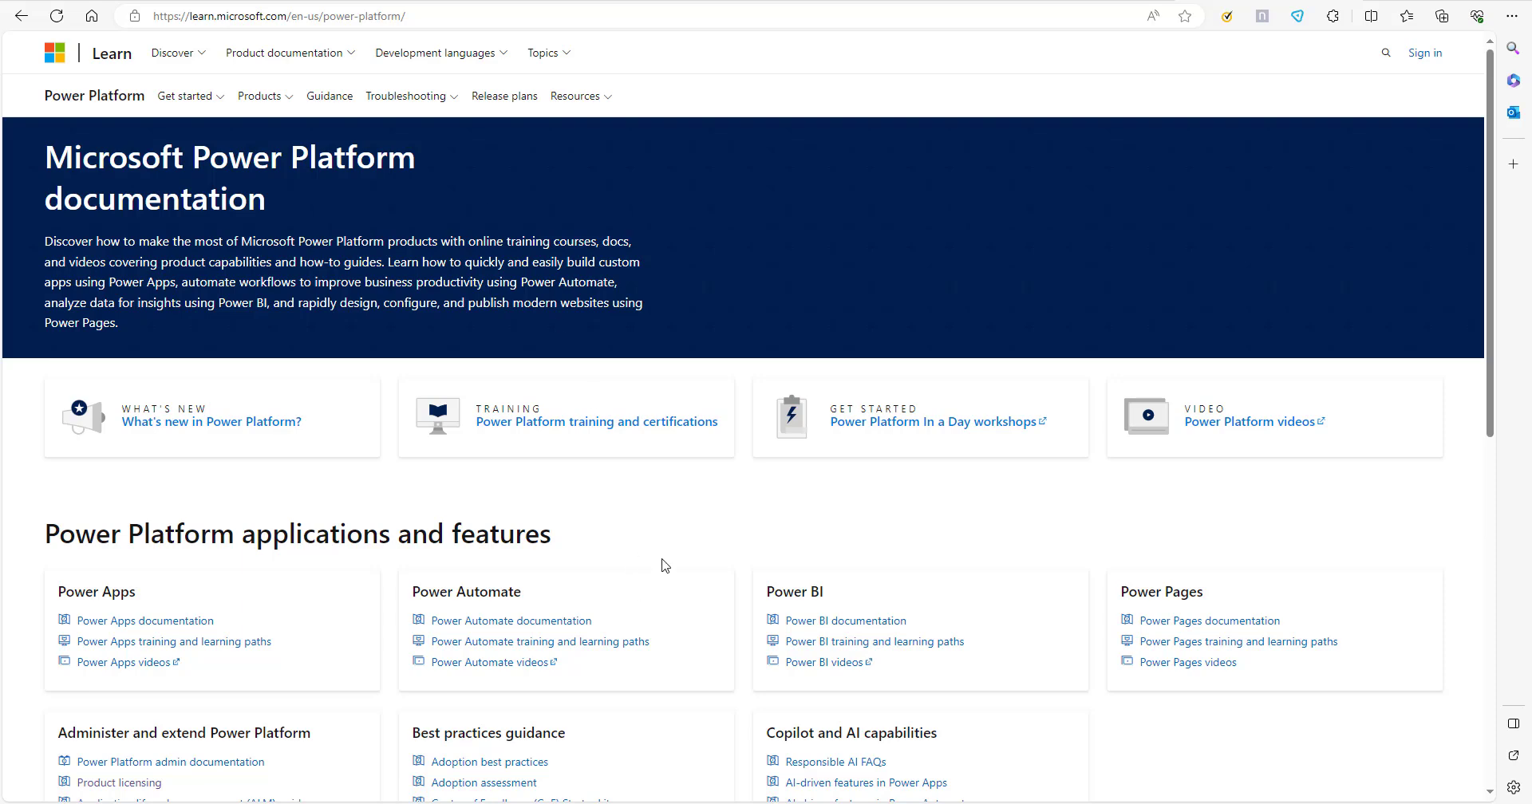
In the Power Platform documentation, open the product licensing article and copy its web address.
{"action": "scroll", "coordinate": [660, 565], "scroll_direction": "down", "scroll_amount": 3}
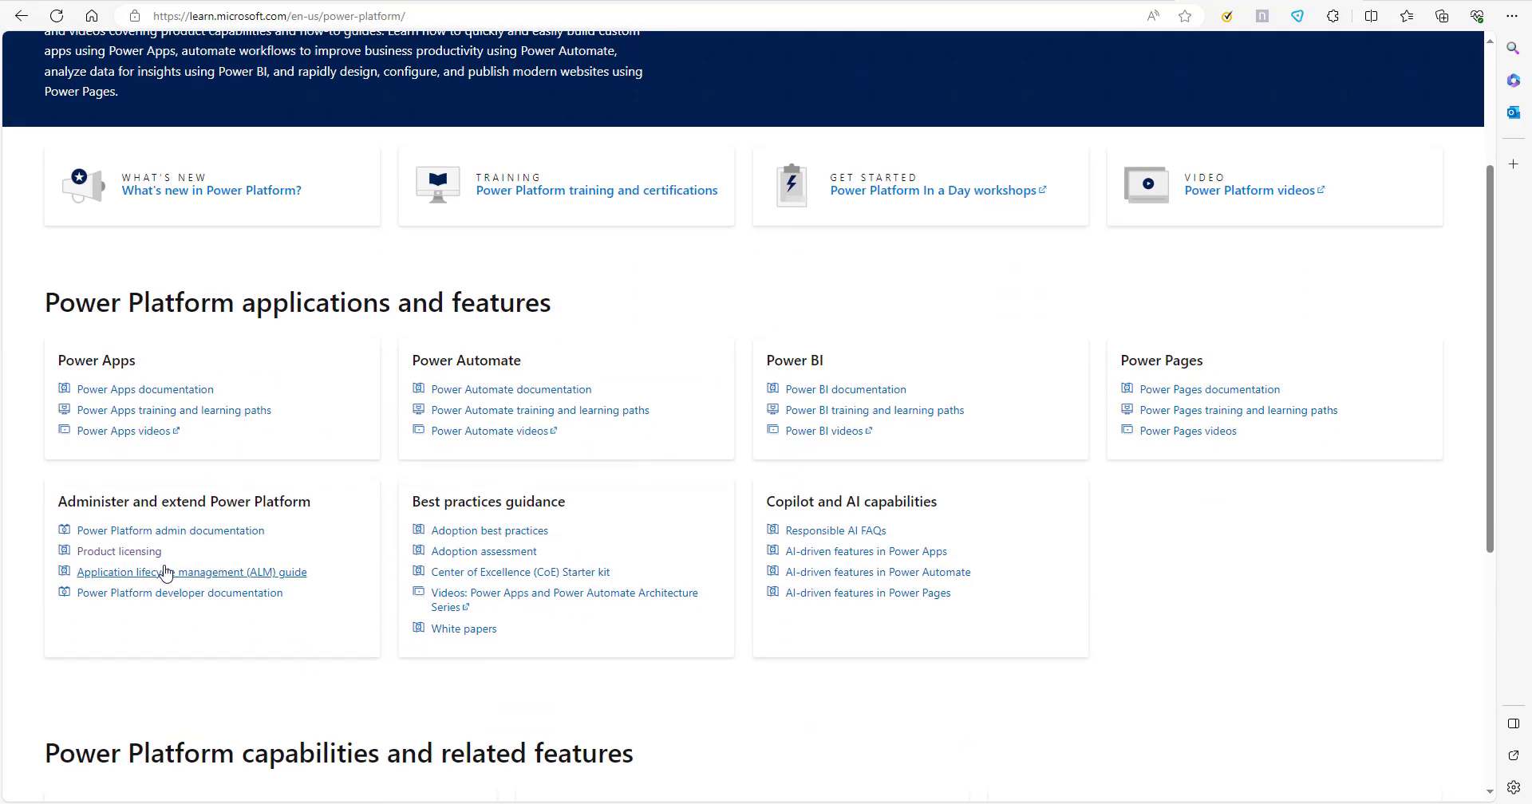
{"action": "left_click", "coordinate": [128, 551]}
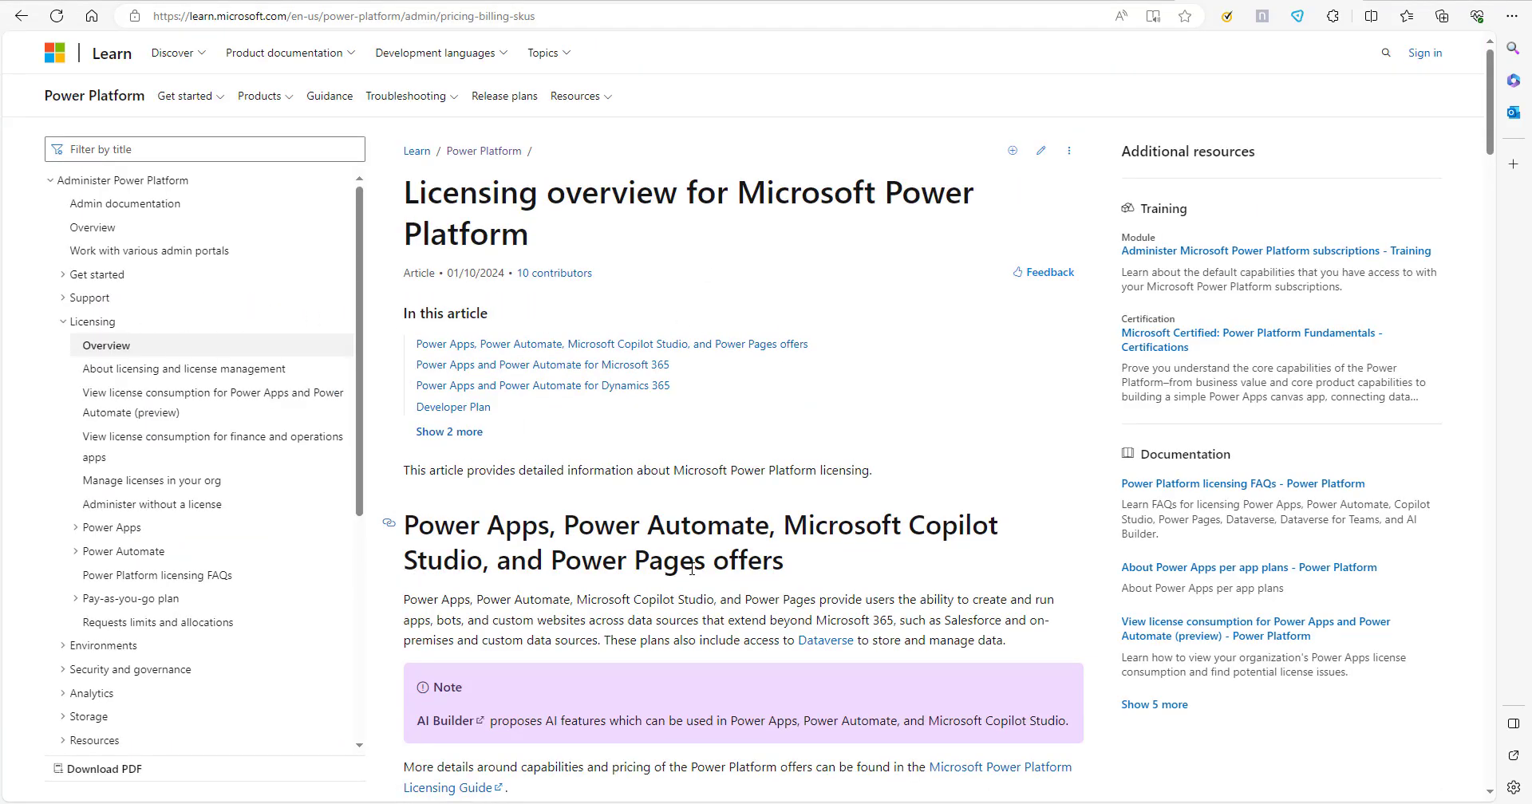
{"action": "scroll", "coordinate": [691, 570], "scroll_direction": "down", "scroll_amount": 8}
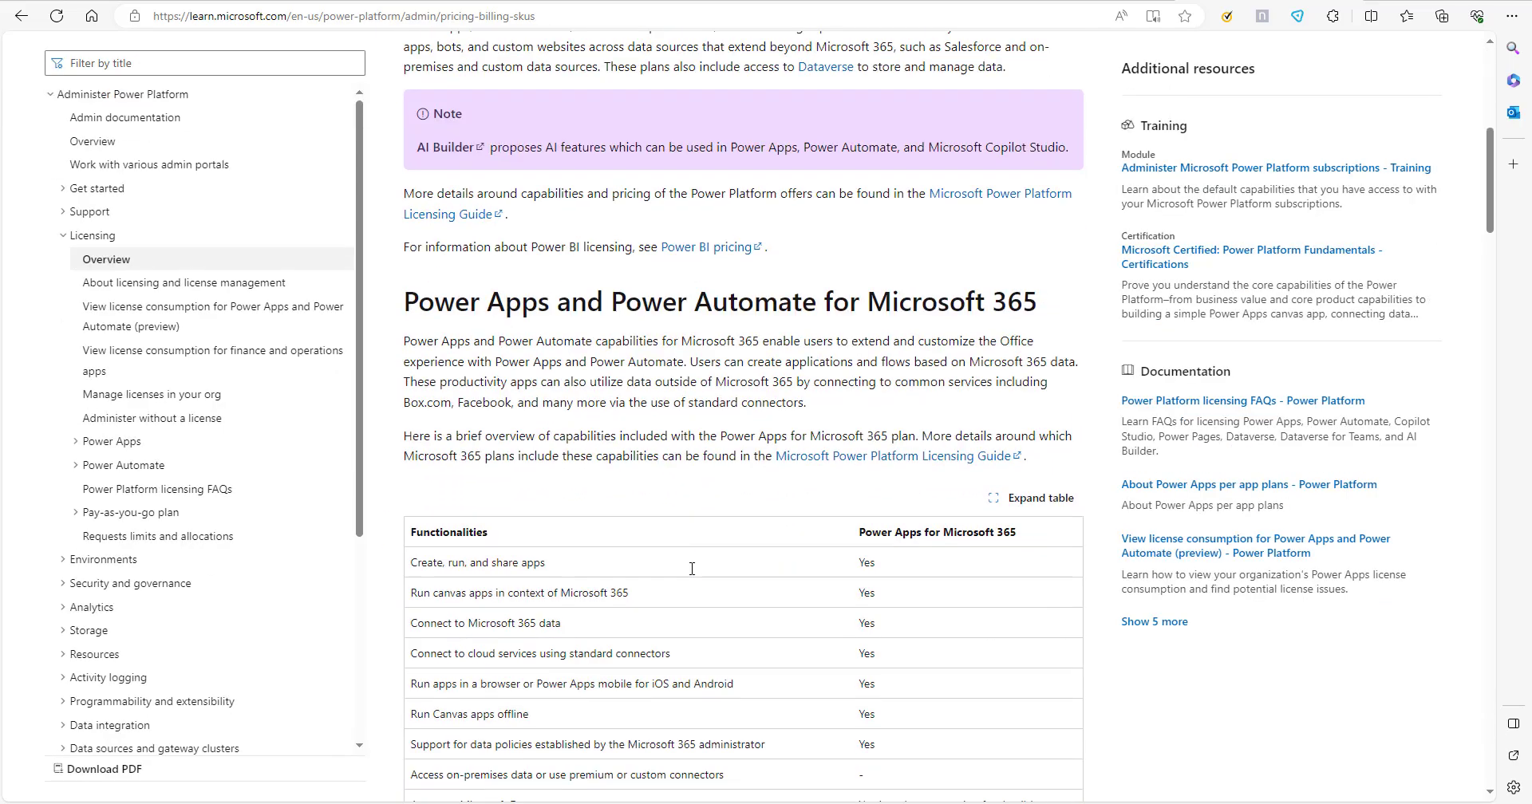
{"action": "scroll", "coordinate": [691, 575], "scroll_direction": "down", "scroll_amount": 8}
{"action": "scroll", "coordinate": [691, 574], "scroll_direction": "up", "scroll_amount": 9}
{"action": "scroll", "coordinate": [691, 575], "scroll_direction": "up", "scroll_amount": 8}
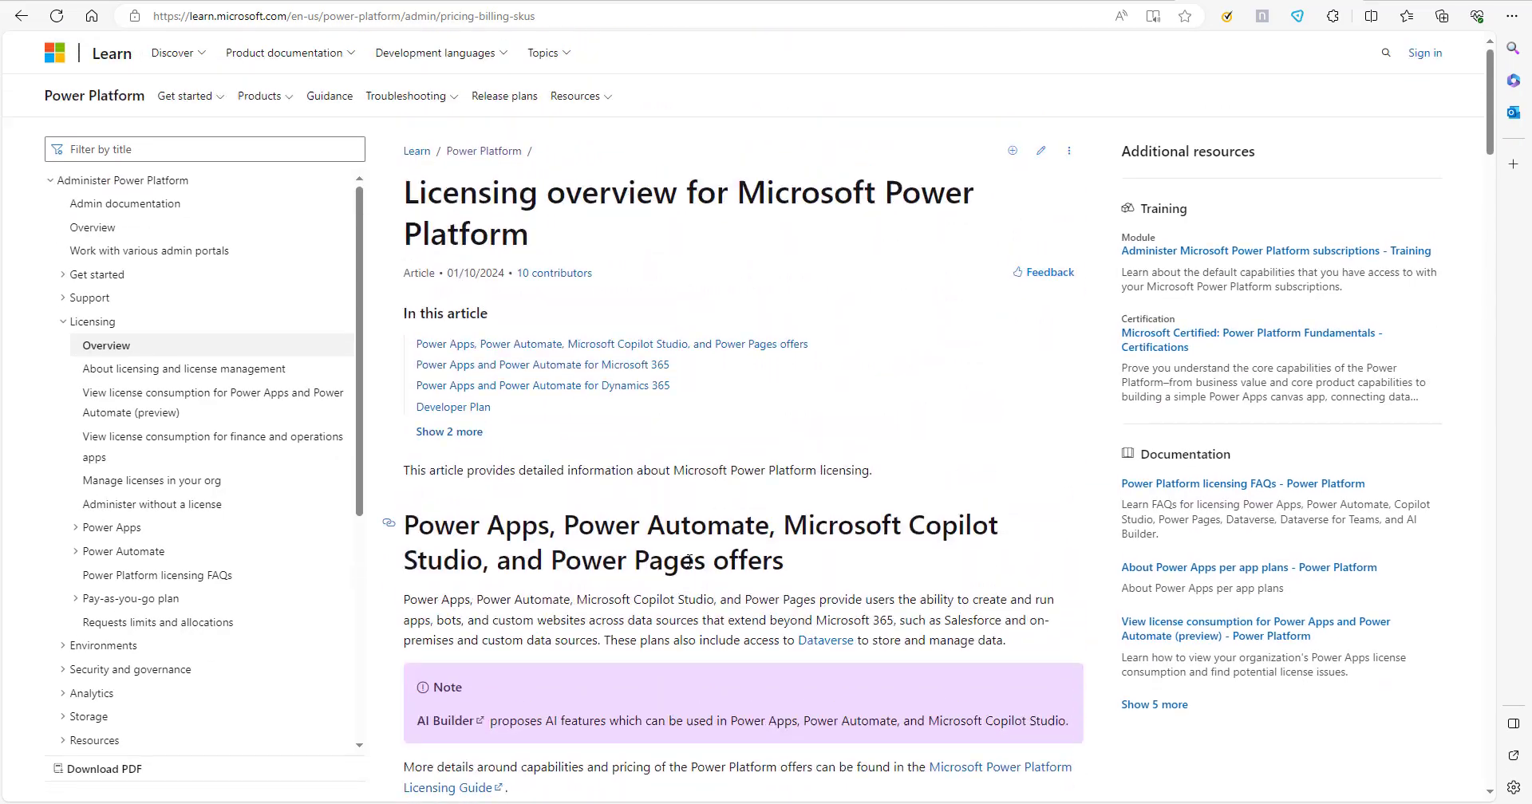
{"action": "left_click", "coordinate": [560, 17]}
{"action": "key", "text": "ctrl+c"}
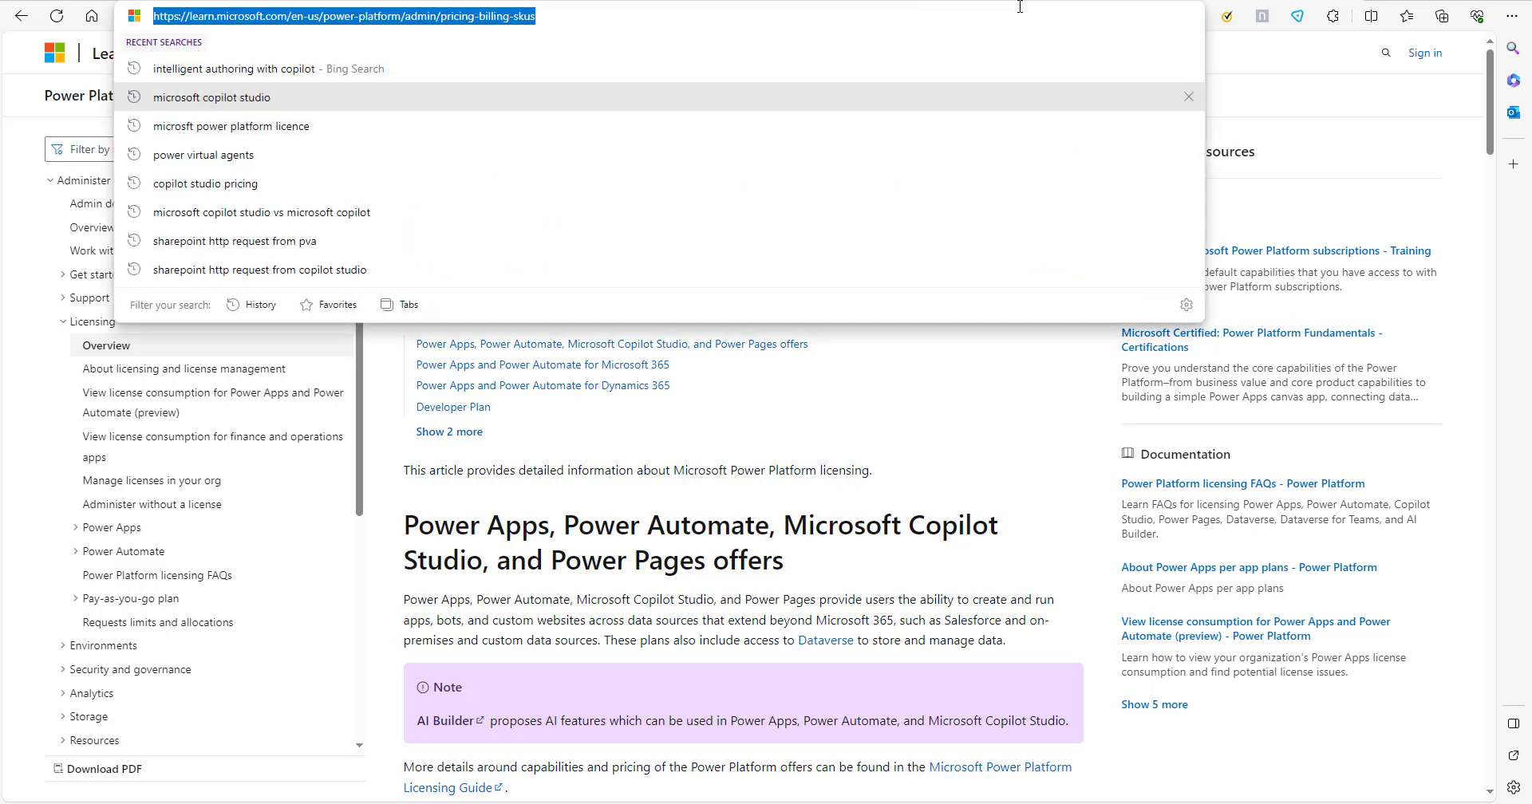
{"action": "left_click", "coordinate": [1036, 0]}
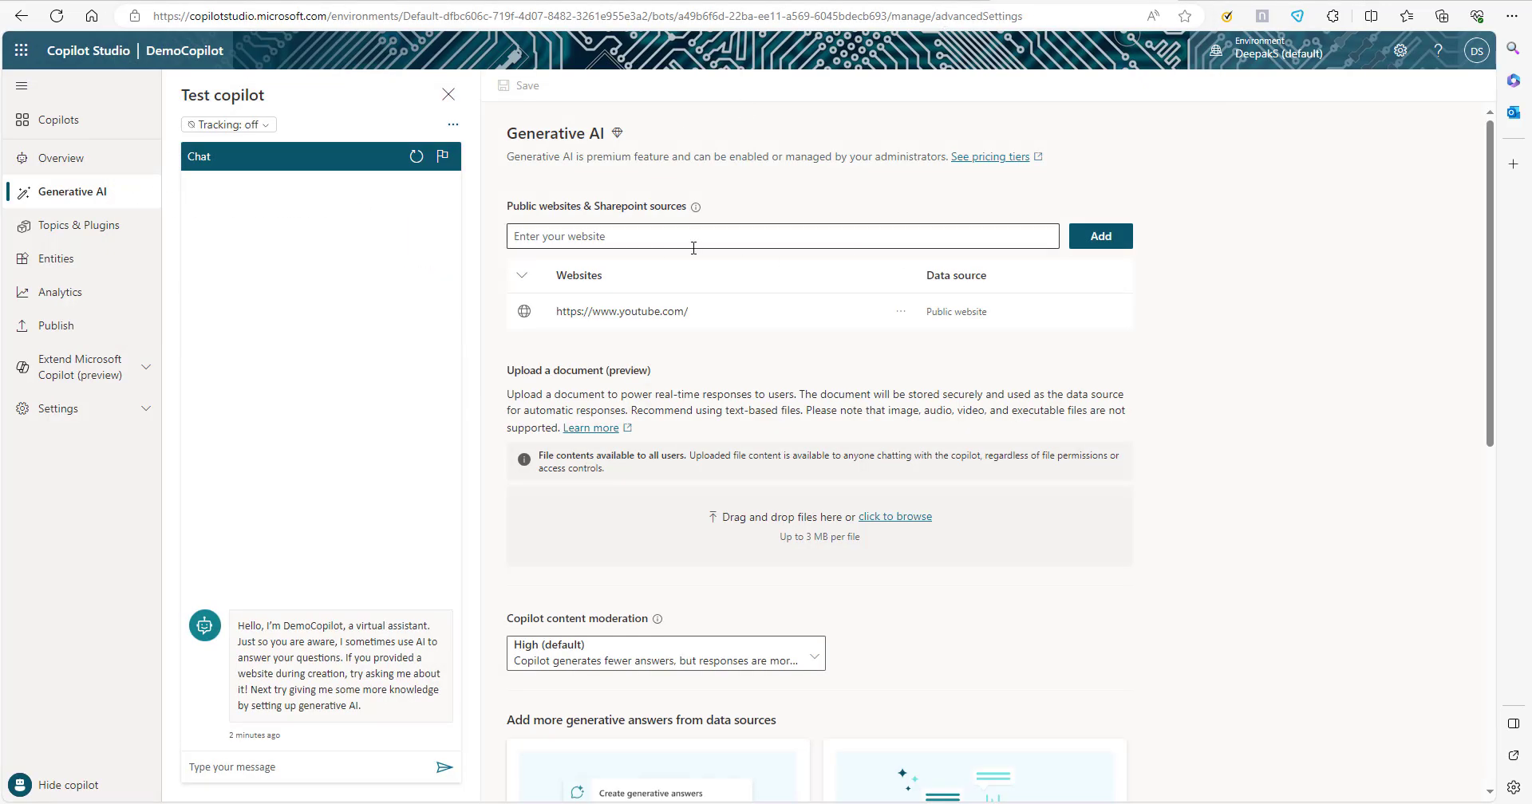
{"action": "left_click", "coordinate": [661, 240]}
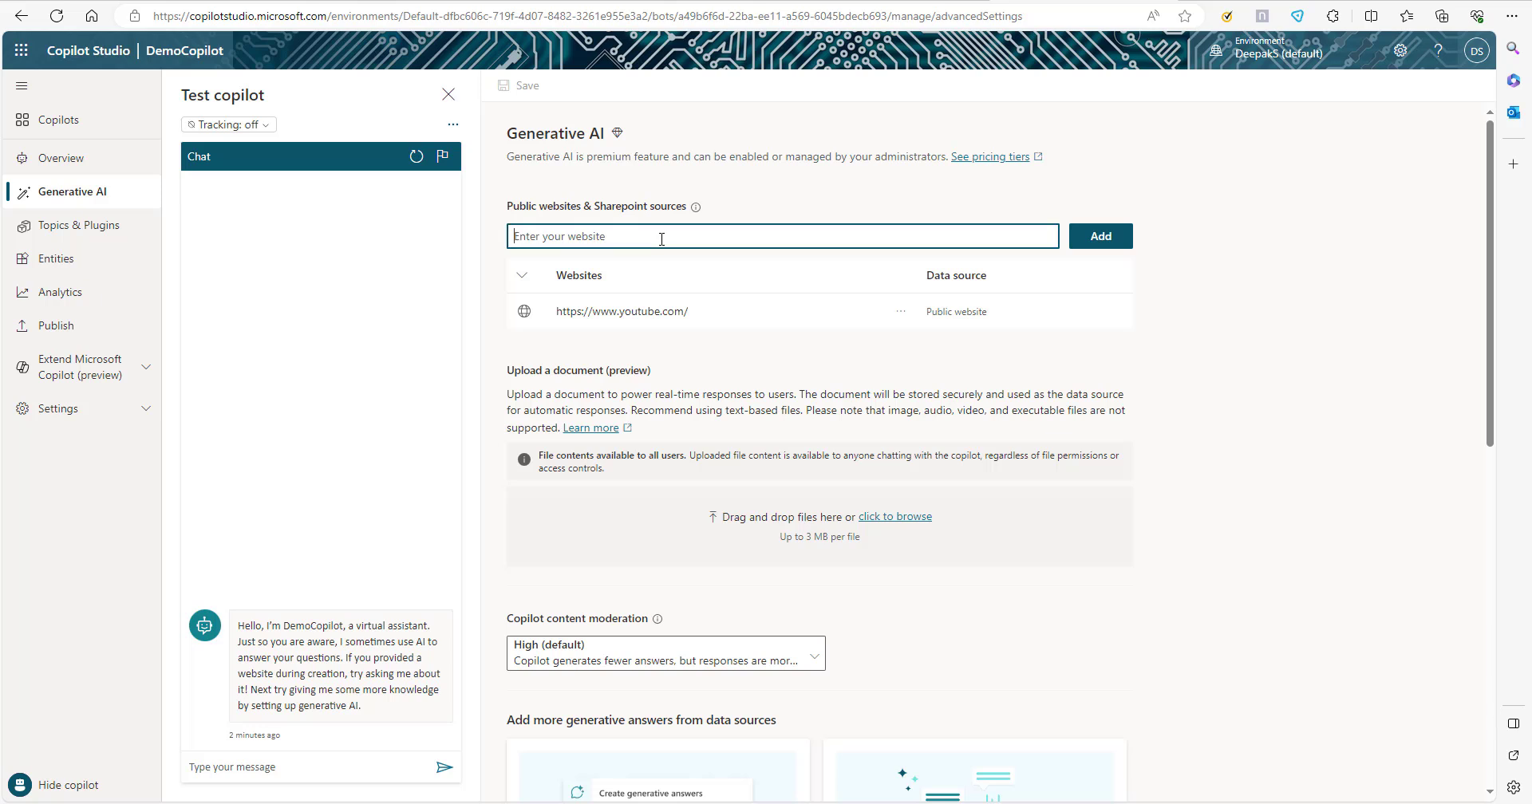
{"action": "key", "text": "ctrl+v"}
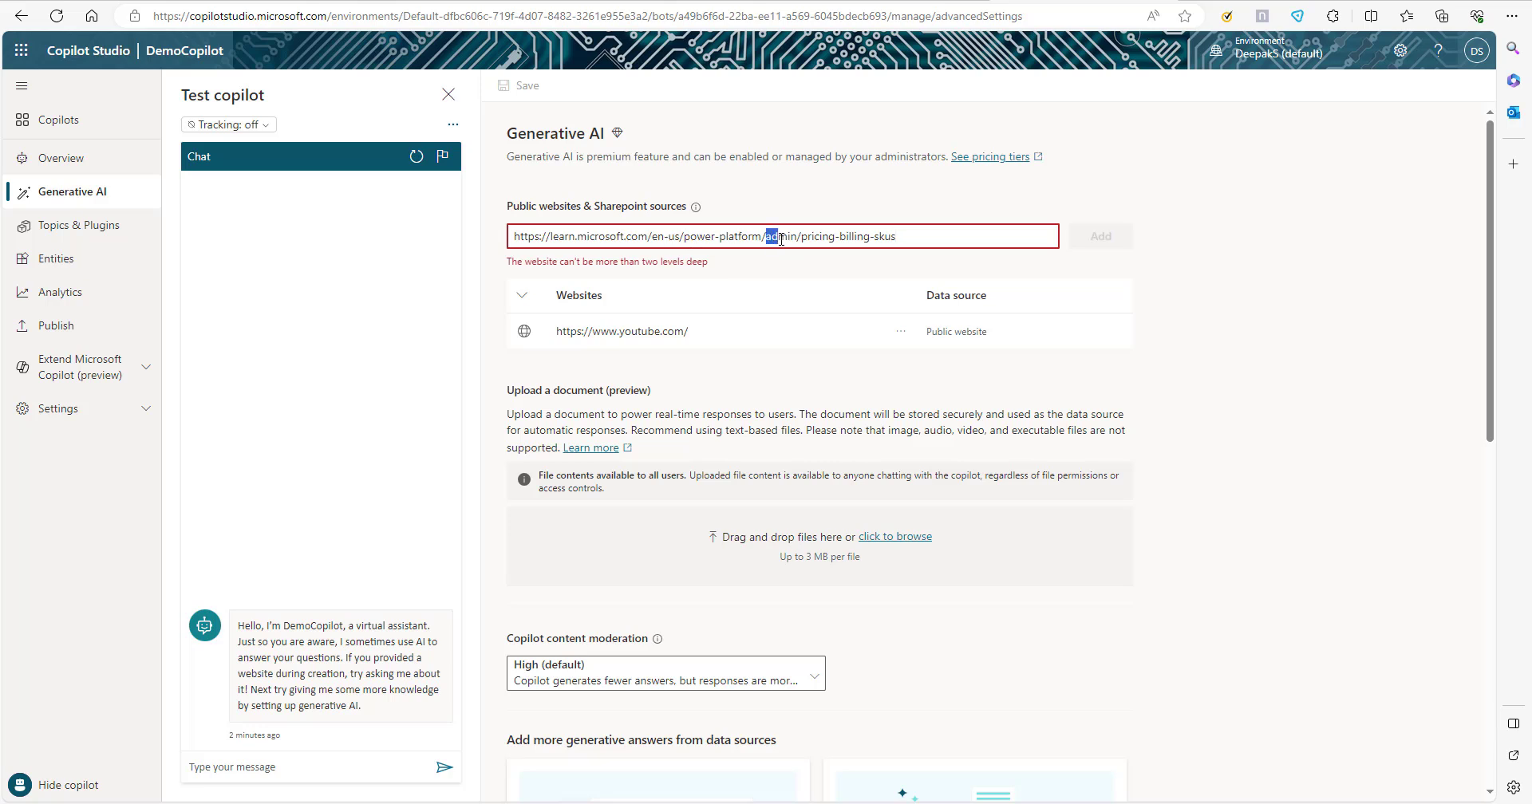
{"action": "left_click_drag", "start_coordinate": [766, 237], "coordinate": [1033, 246]}
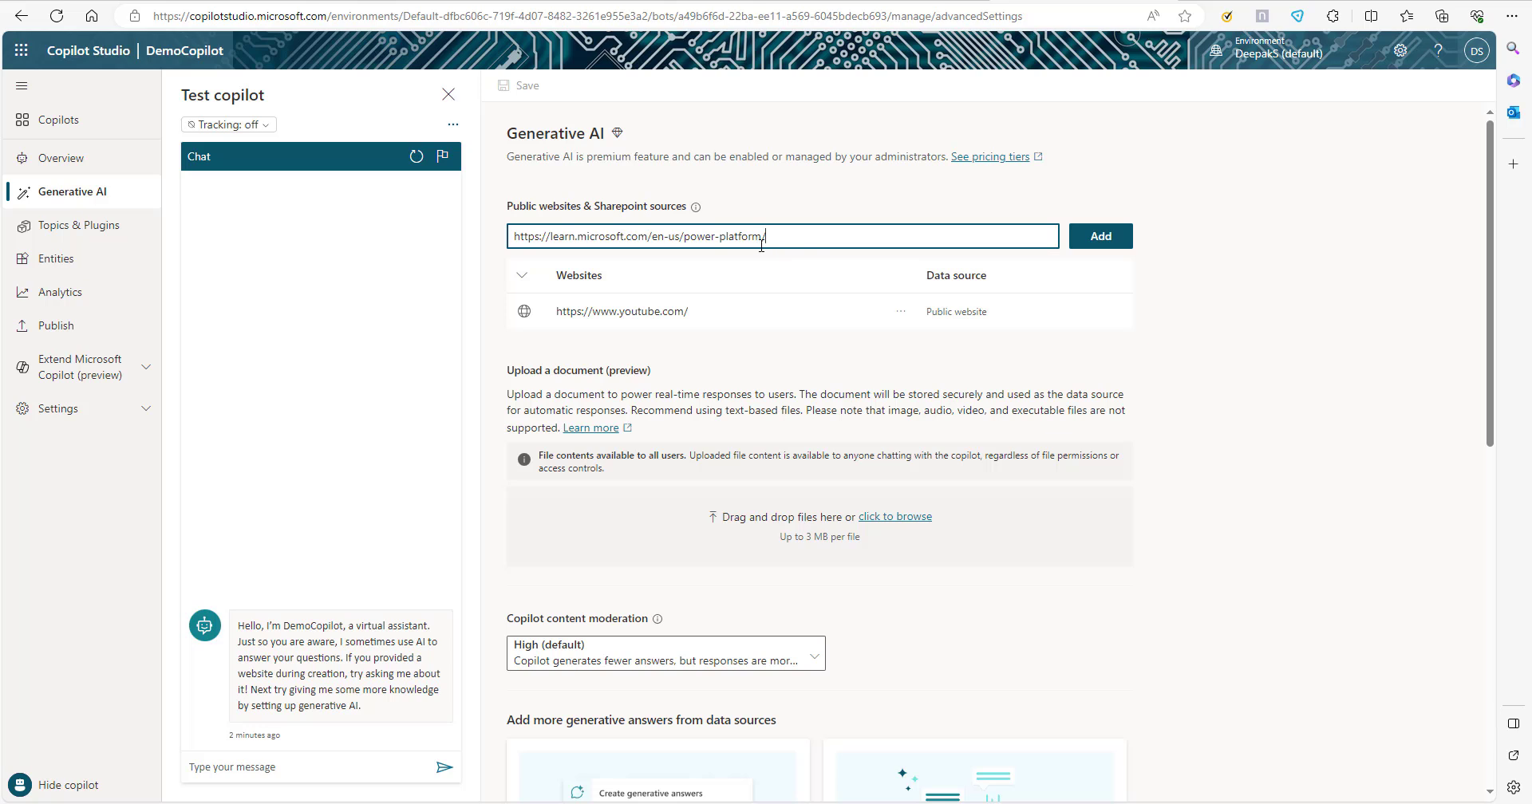
{"action": "left_click_drag", "start_coordinate": [768, 236], "coordinate": [479, 238]}
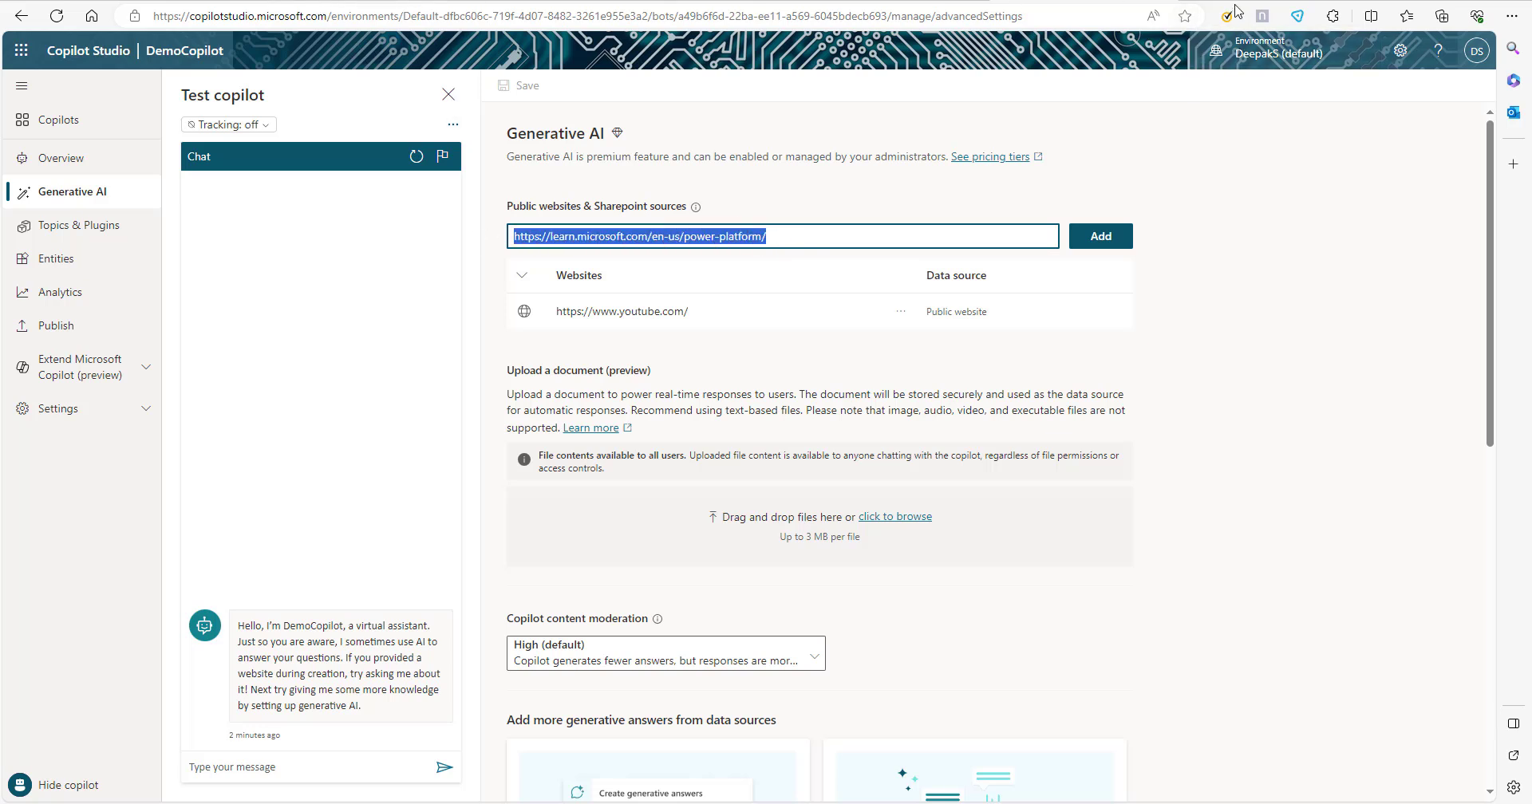
{"action": "left_click", "coordinate": [1111, 240]}
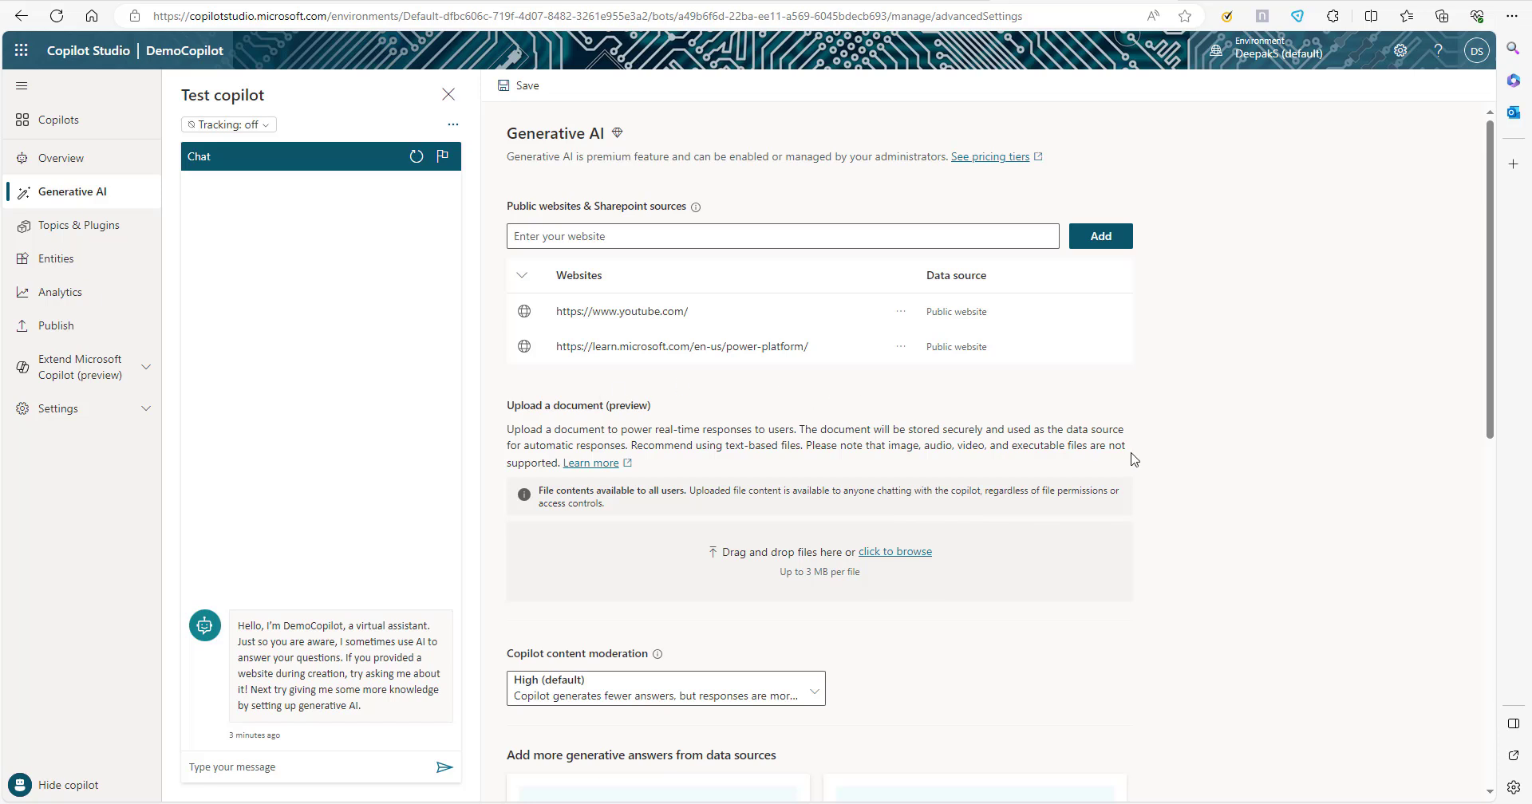
Examine the document upload (preview) section of the Generative AI settings.
{"action": "scroll", "coordinate": [769, 415], "scroll_direction": "down", "scroll_amount": 1}
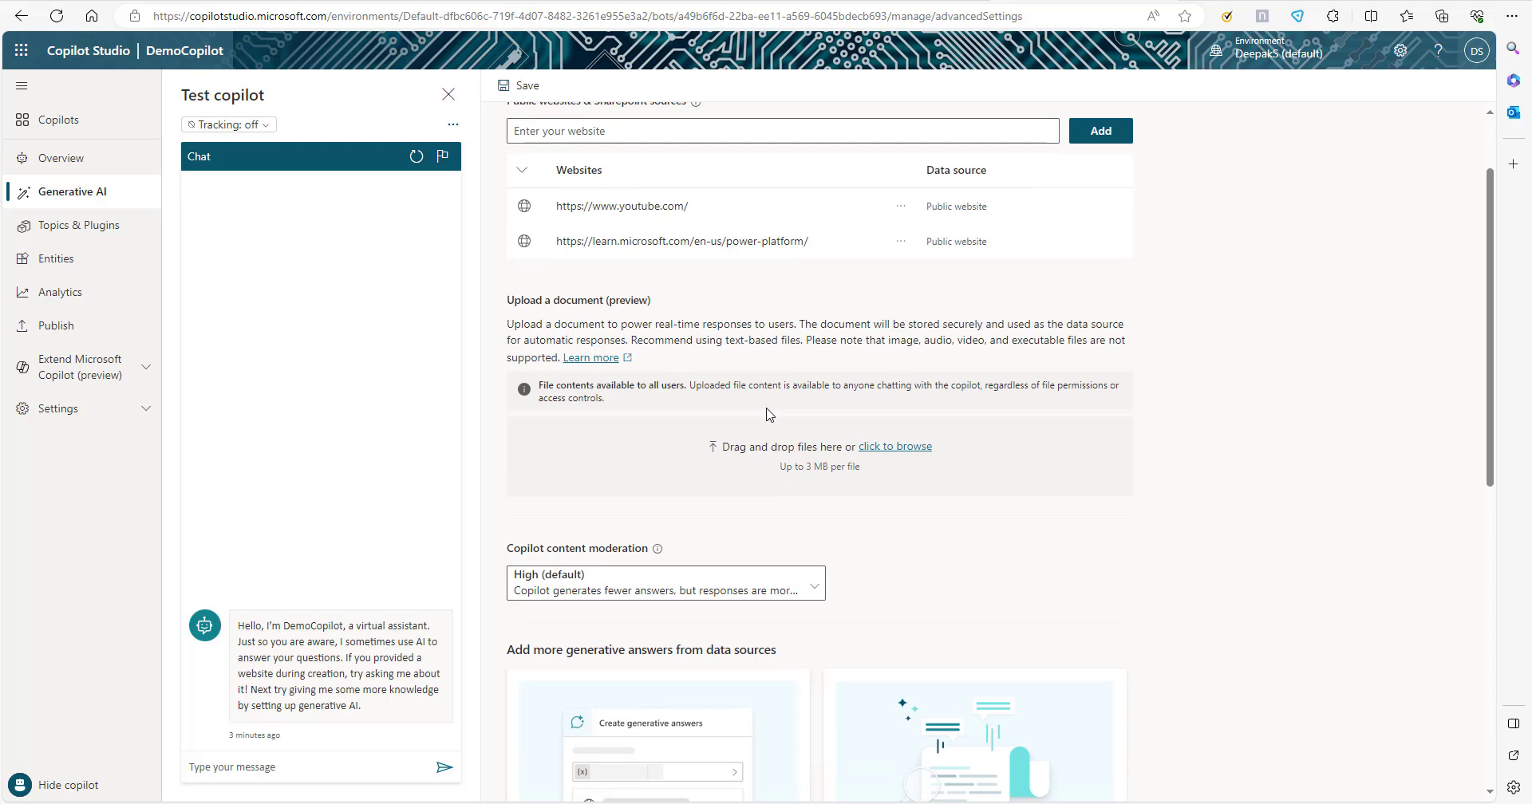
{"action": "left_click_drag", "start_coordinate": [502, 300], "coordinate": [671, 310]}
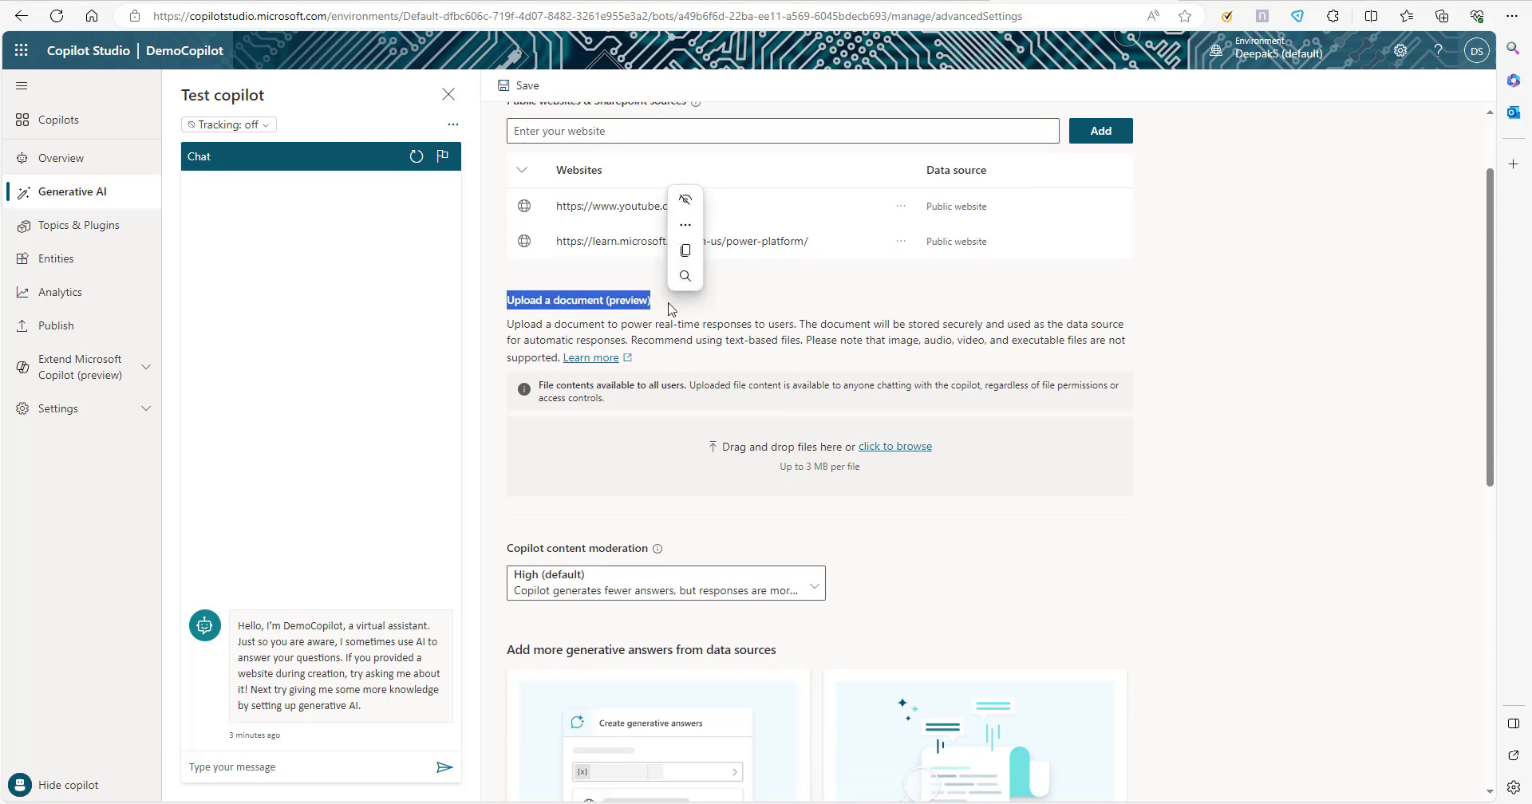
{"action": "left_click", "coordinate": [713, 310]}
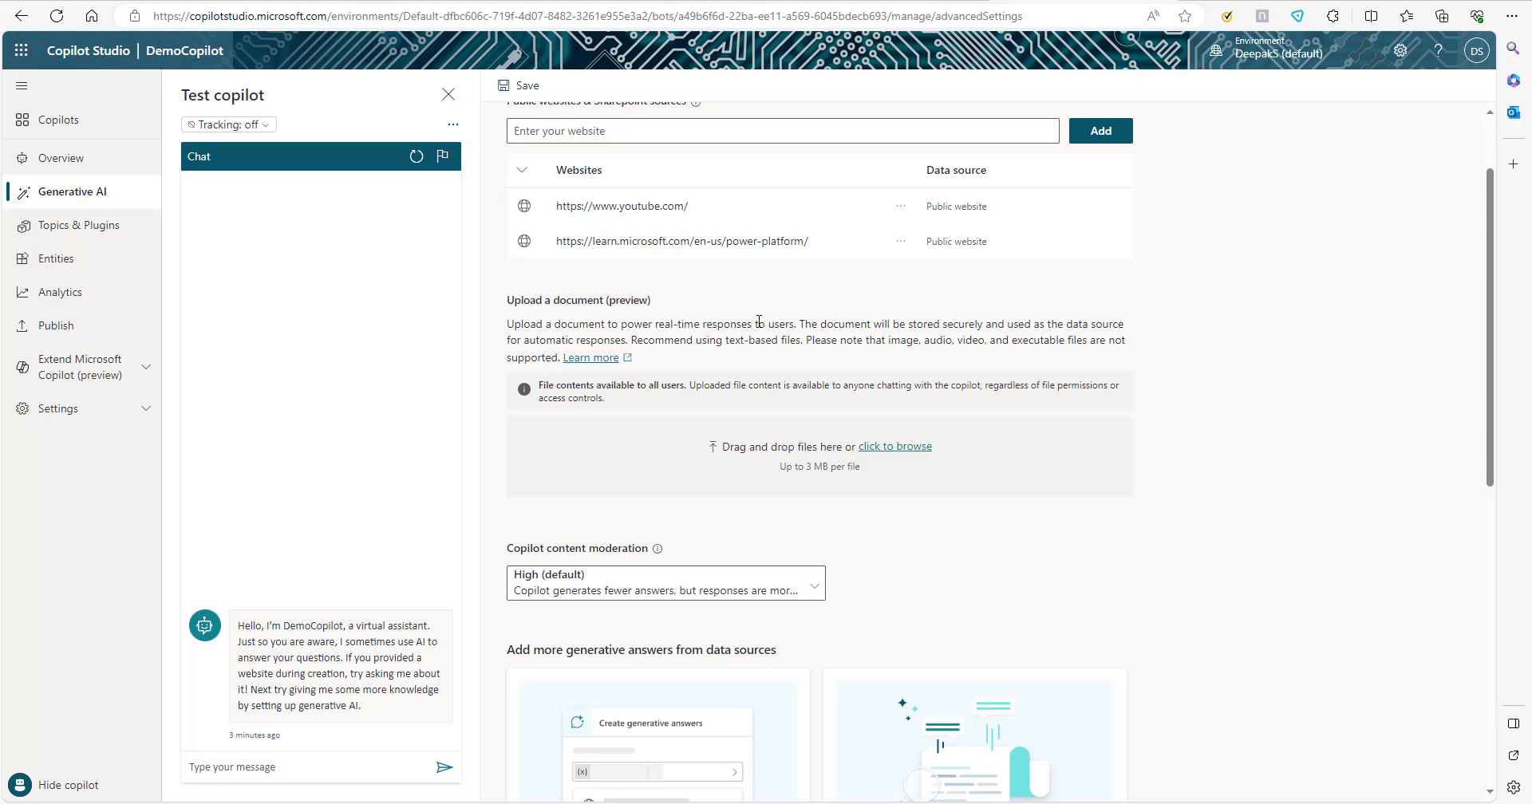
{"action": "scroll", "coordinate": [664, 330], "scroll_direction": "up", "scroll_amount": 2}
{"action": "double_click", "coordinate": [628, 405]}
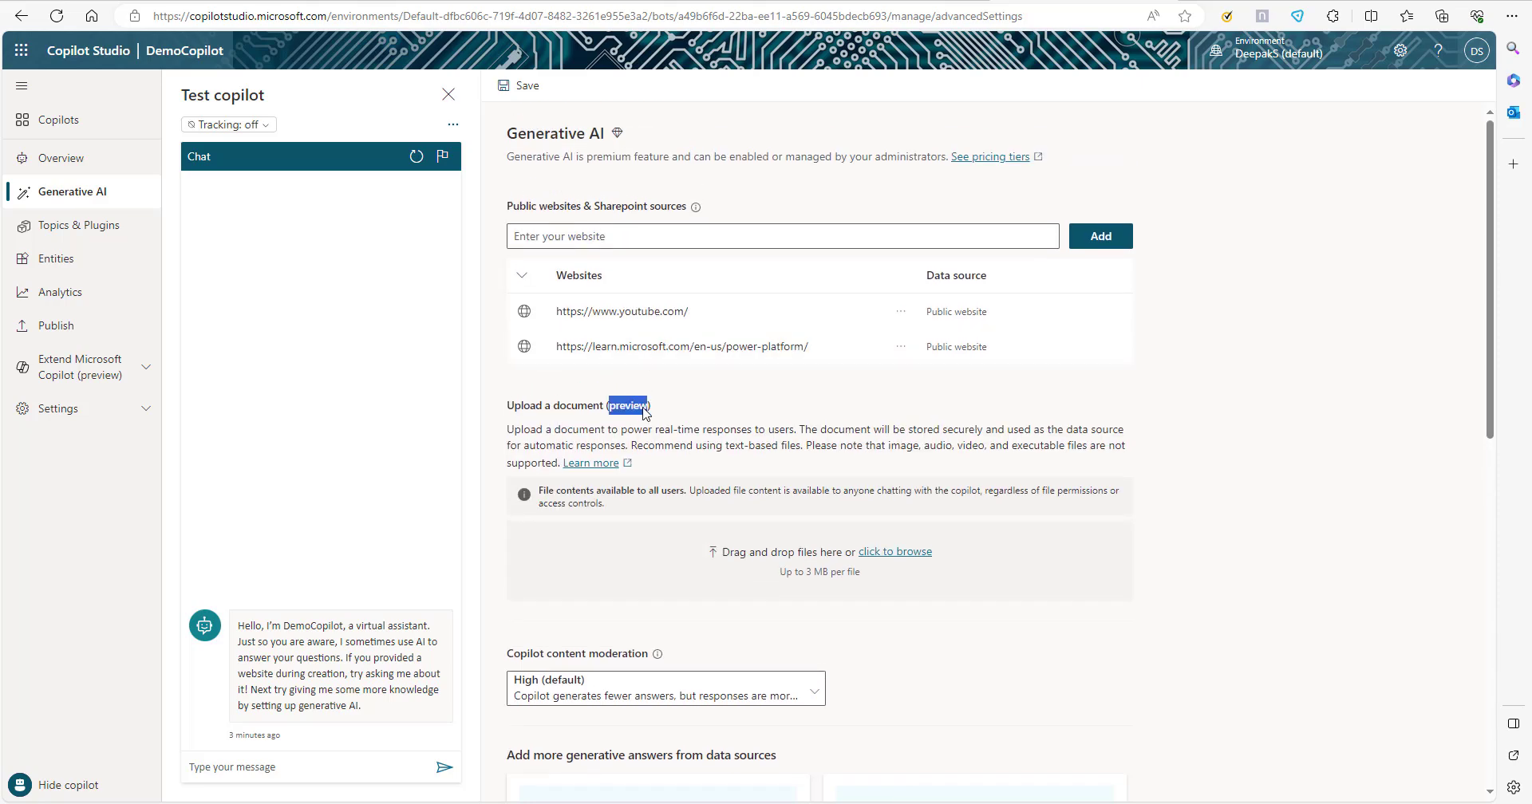
{"action": "left_click", "coordinate": [691, 411]}
{"action": "key", "text": "ctrl+a"}
{"action": "left_click_drag", "start_coordinate": [475, 413], "coordinate": [597, 417]}
{"action": "left_click", "coordinate": [700, 422]}
{"action": "double_click", "coordinate": [629, 407]}
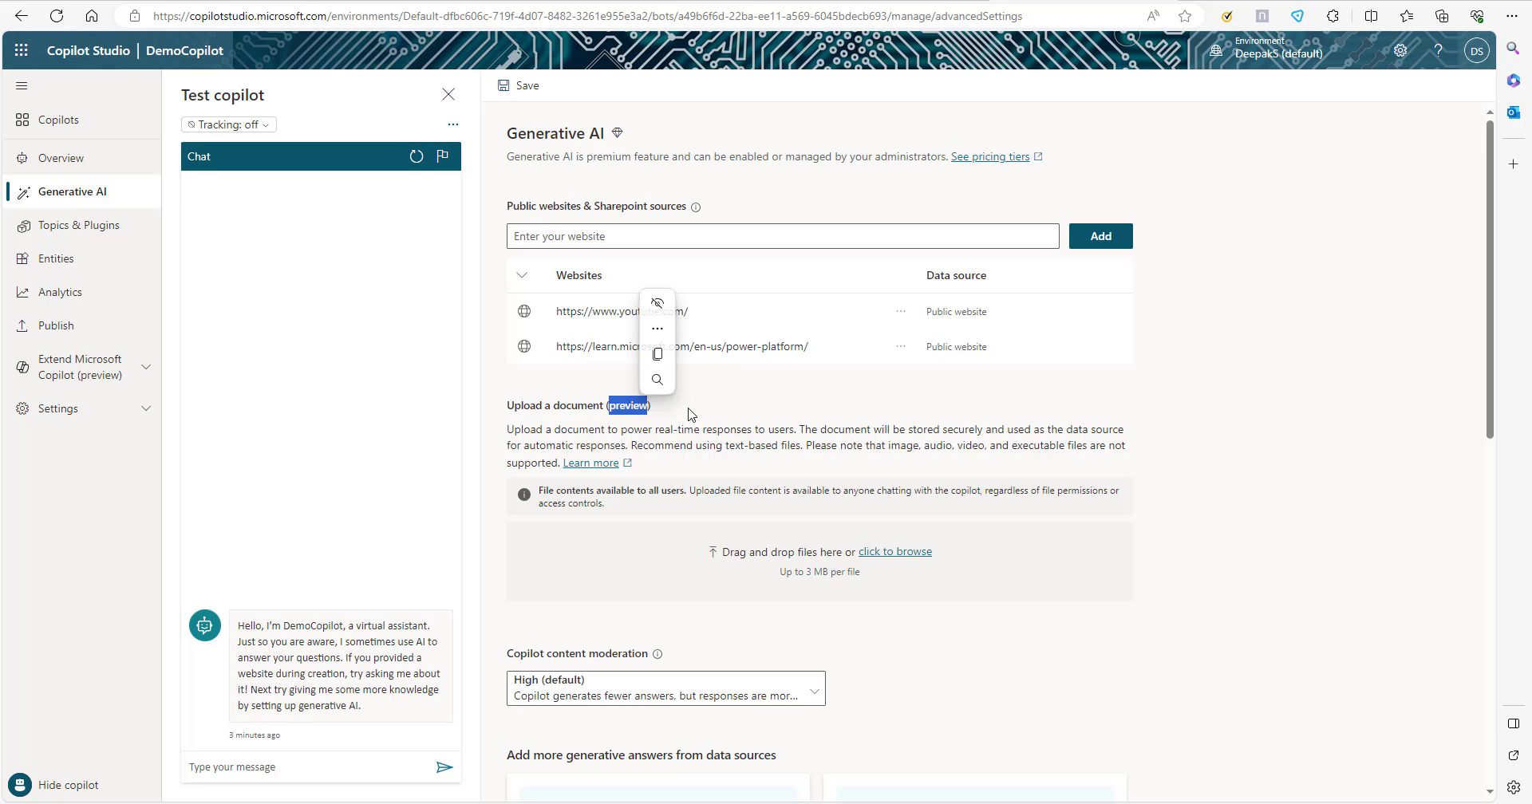
{"action": "left_click", "coordinate": [690, 414]}
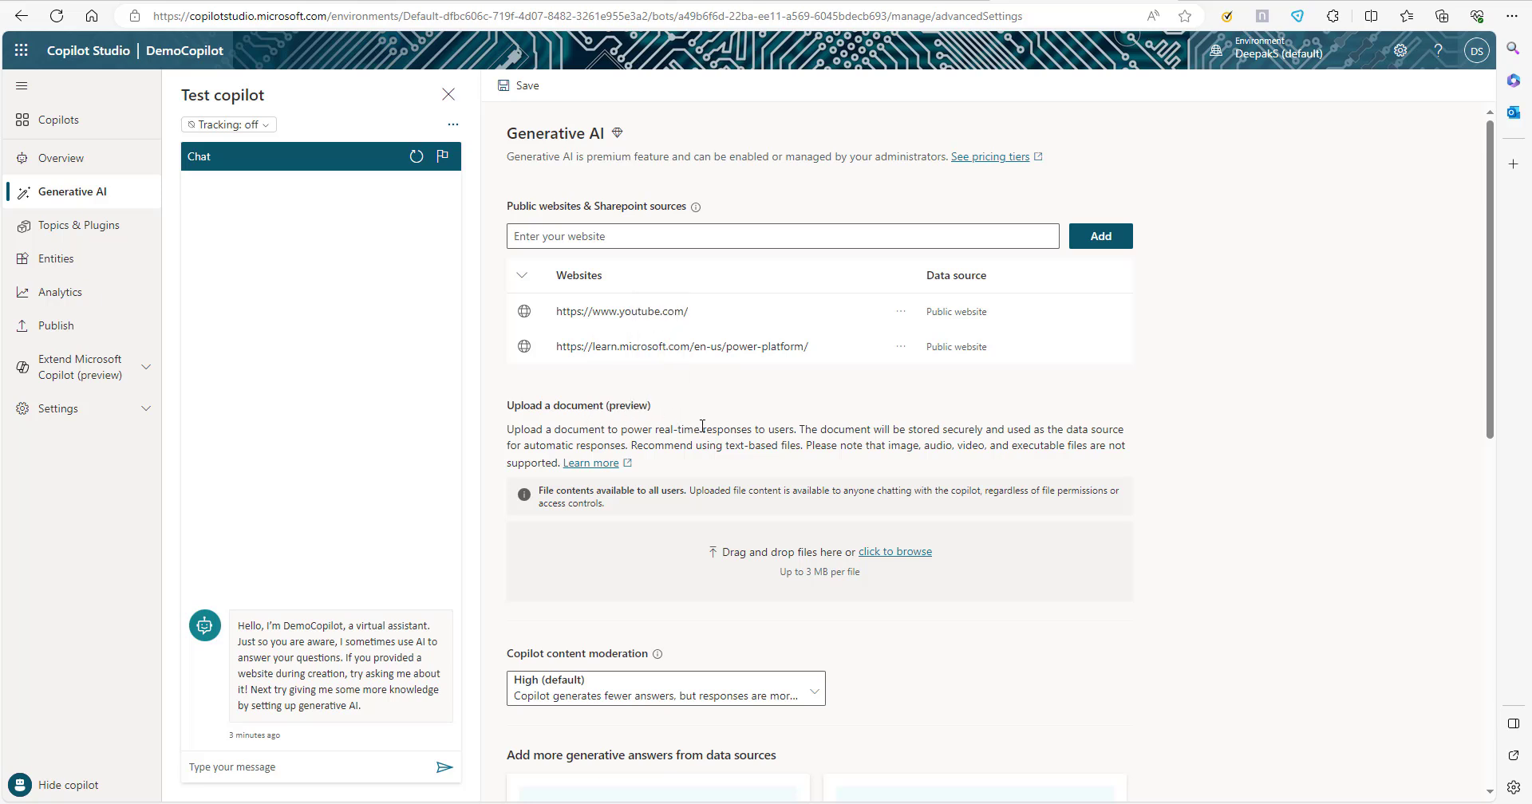
Switch to the Power Platform licensing overview article and open the linked Microsoft Power Platform Licensing Guide.
{"action": "left_click", "coordinate": [1197, 2]}
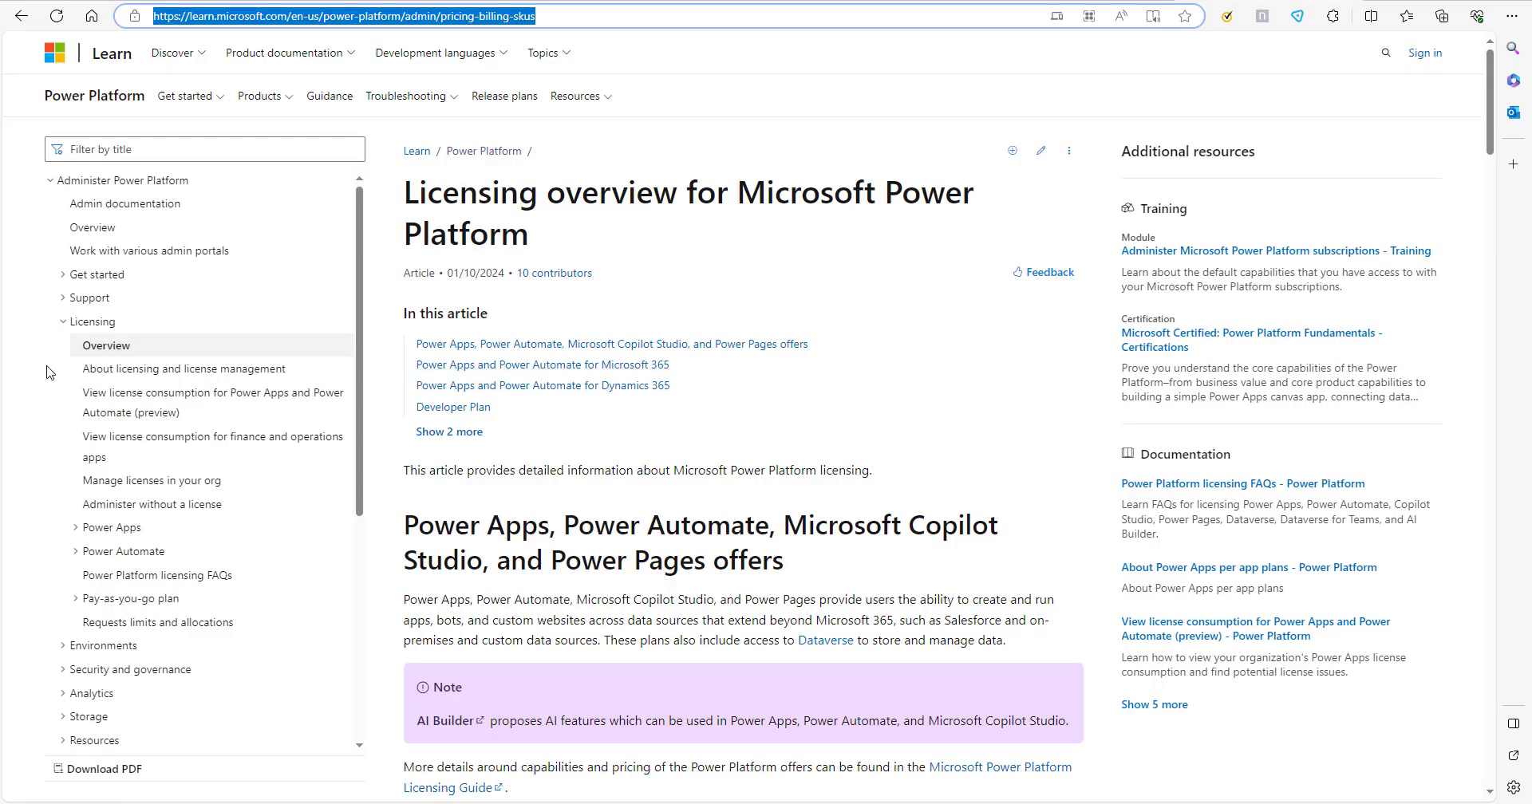
{"action": "scroll", "coordinate": [581, 454], "scroll_direction": "down", "scroll_amount": 4}
{"action": "scroll", "coordinate": [581, 453], "scroll_direction": "up", "scroll_amount": 3}
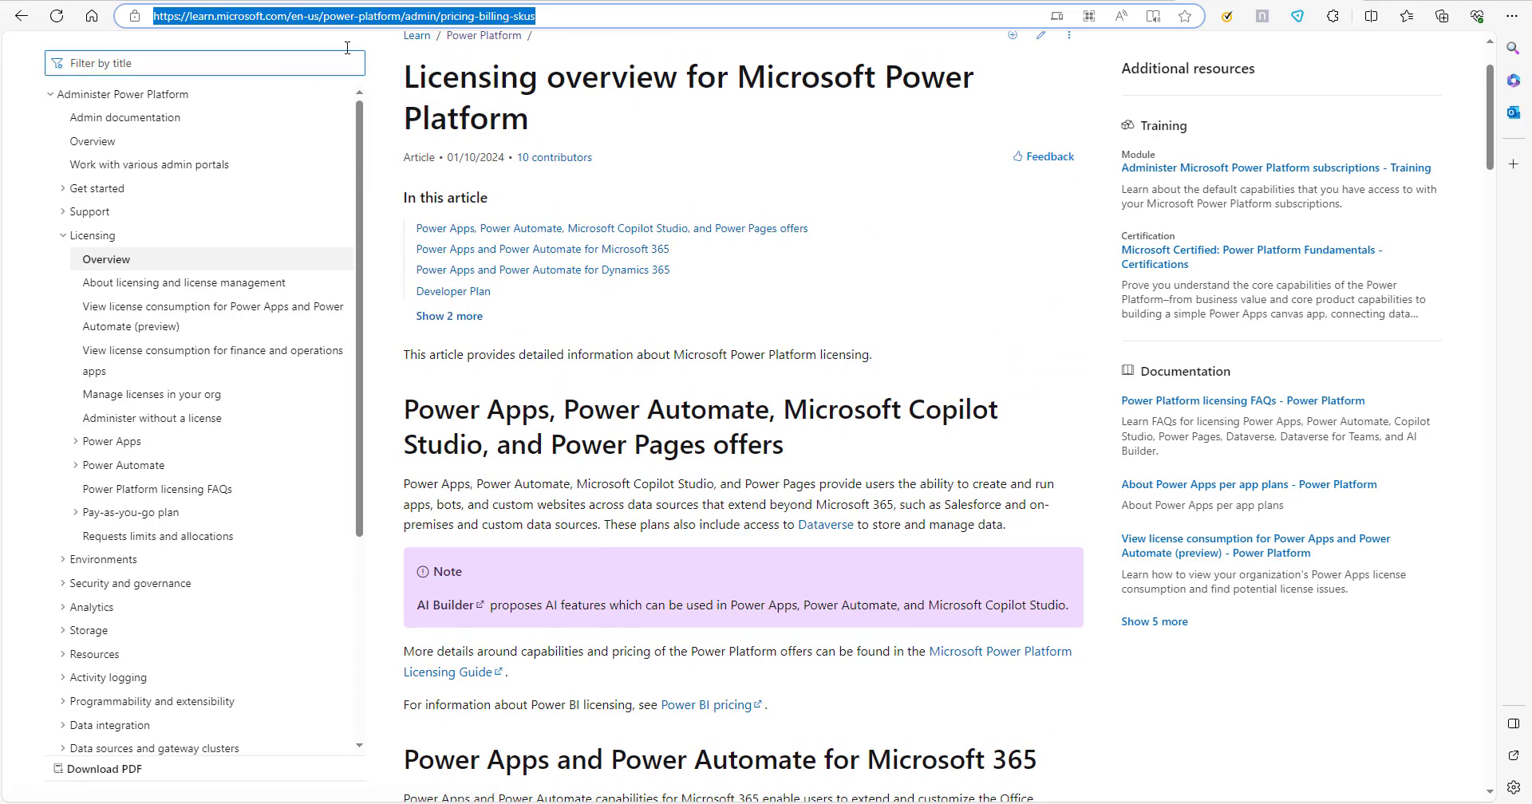
{"action": "scroll", "coordinate": [951, 501], "scroll_direction": "down", "scroll_amount": 2}
{"action": "scroll", "coordinate": [950, 502], "scroll_direction": "down", "scroll_amount": 3}
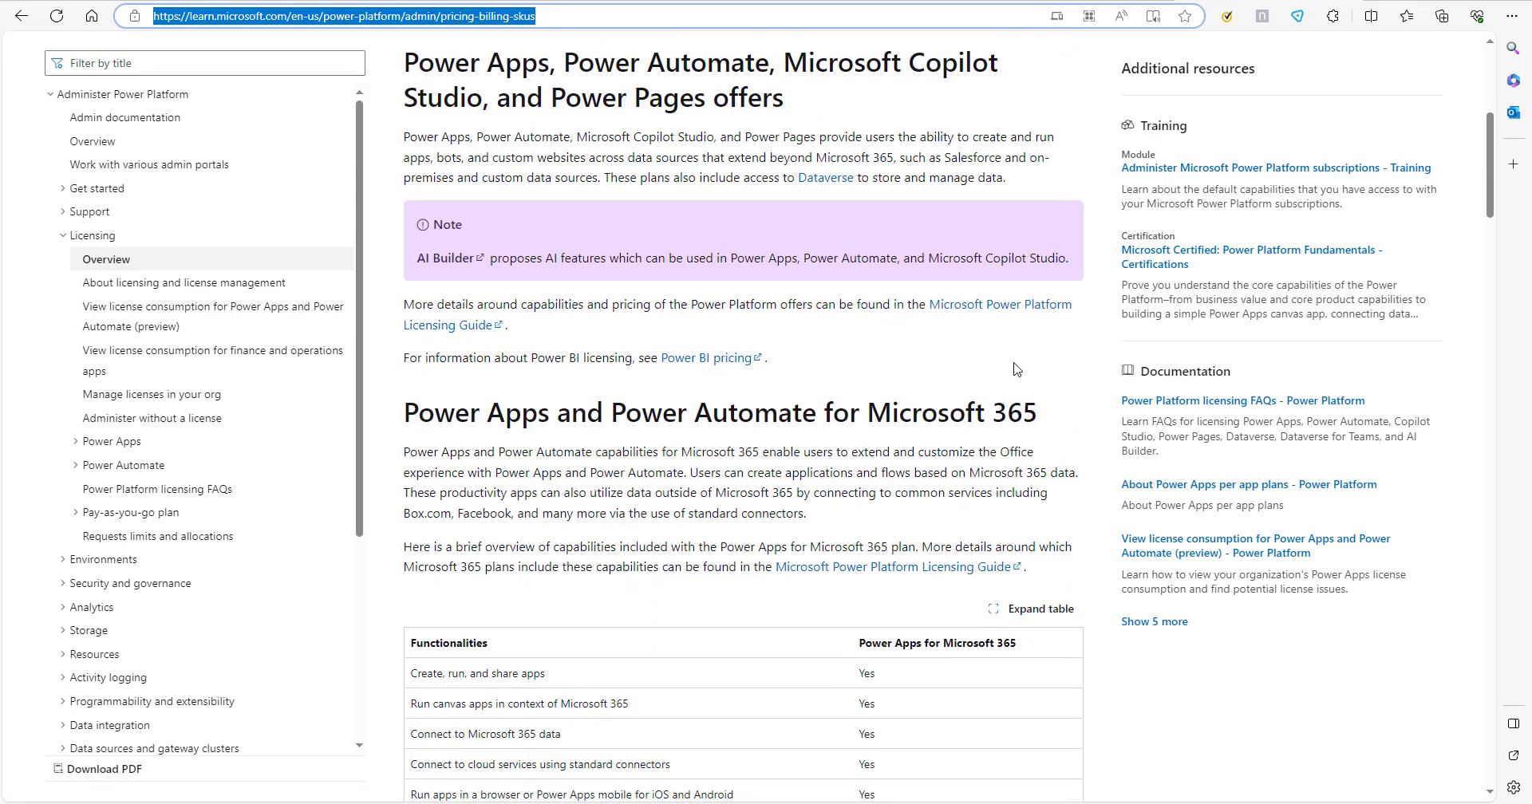
{"action": "left_click", "coordinate": [988, 313]}
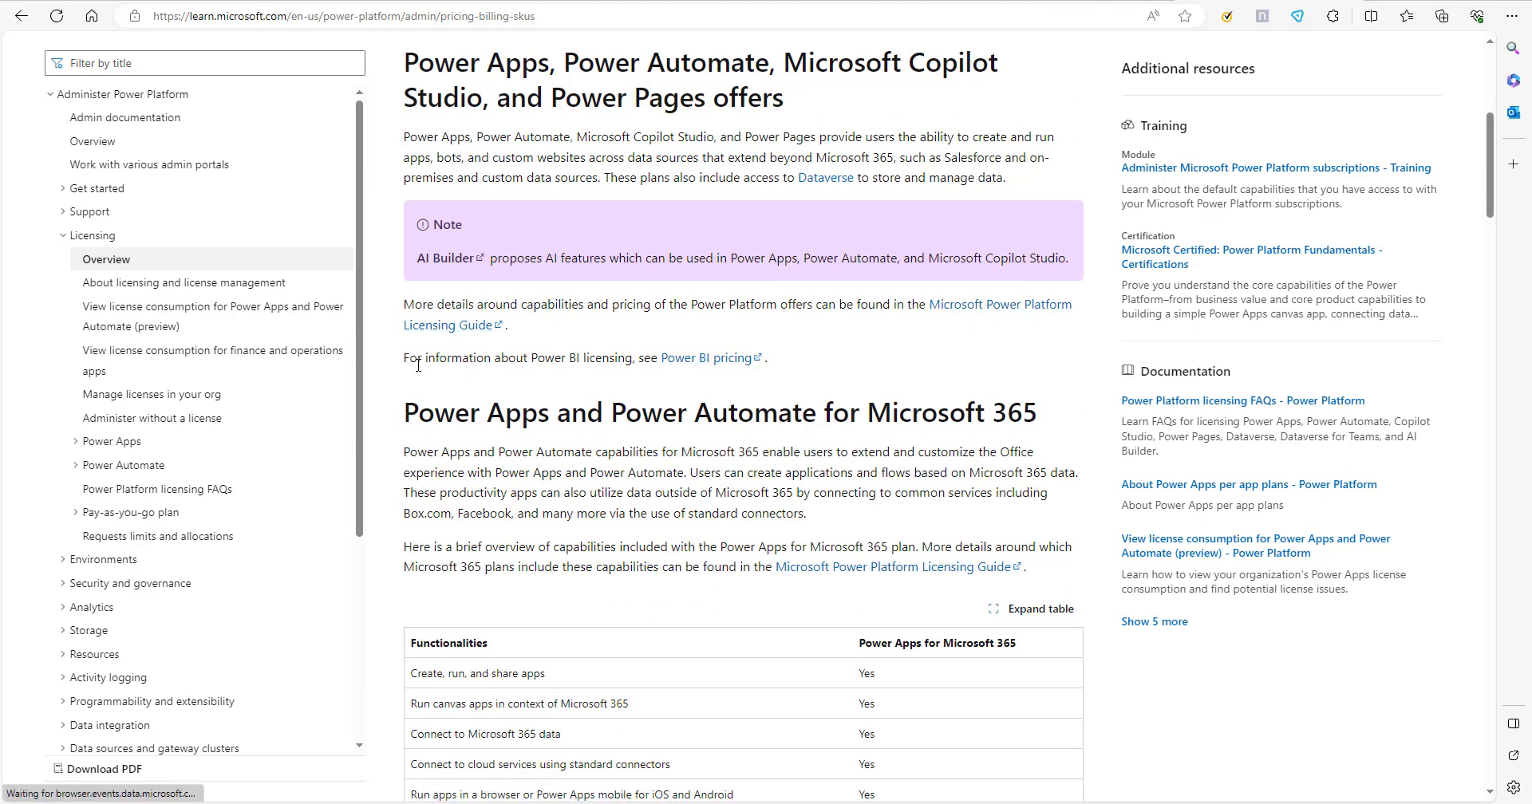
Look through the Power Platform Licensing Guide PDF, covering its table of contents, product licensing, recommended offers and Power Apps options.
{"action": "scroll", "coordinate": [755, 342], "scroll_direction": "down", "scroll_amount": 15}
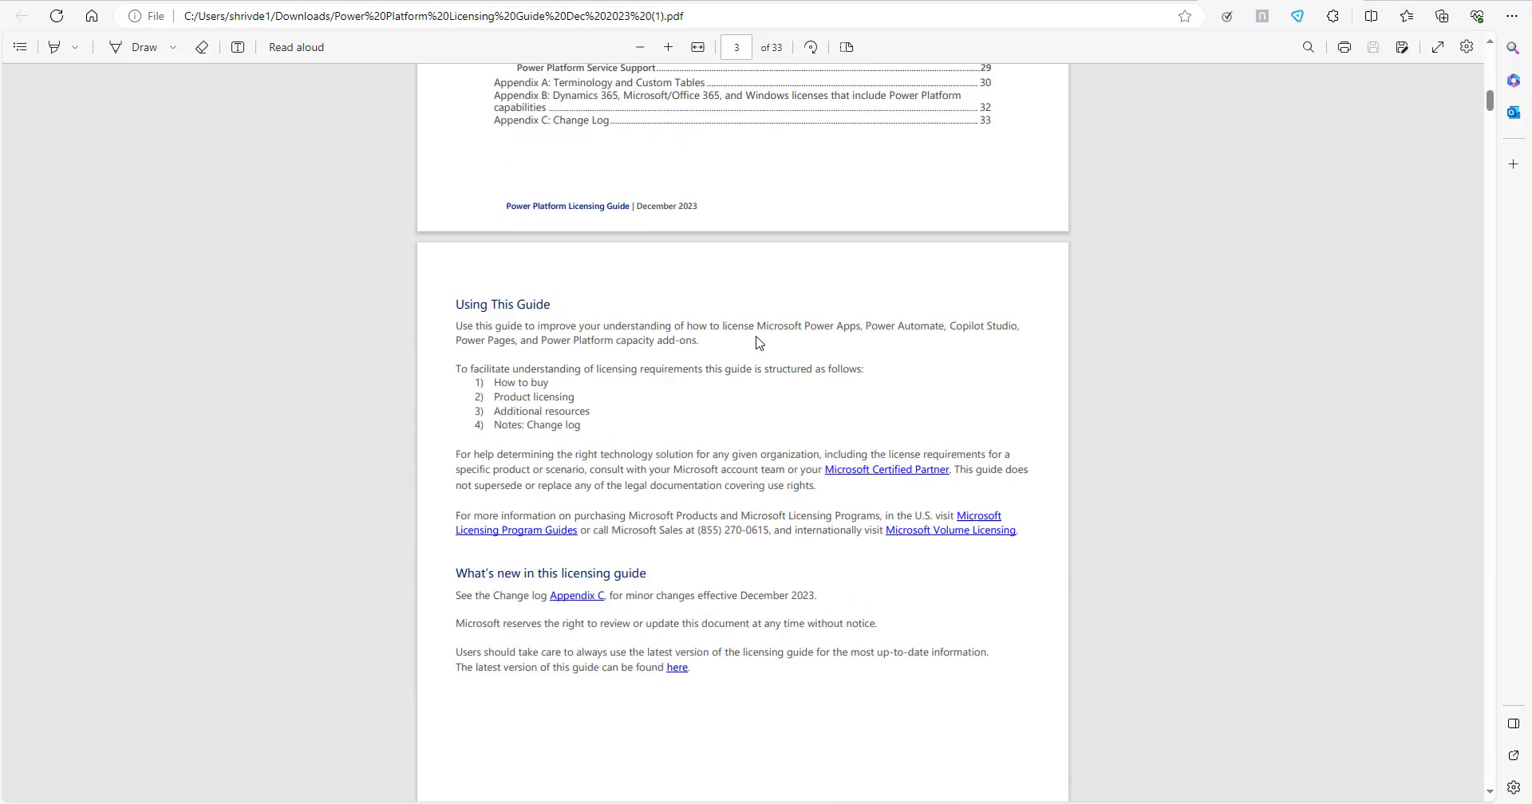
{"action": "scroll", "coordinate": [756, 342], "scroll_direction": "up", "scroll_amount": 10}
{"action": "scroll", "coordinate": [757, 341], "scroll_direction": "up", "scroll_amount": 5}
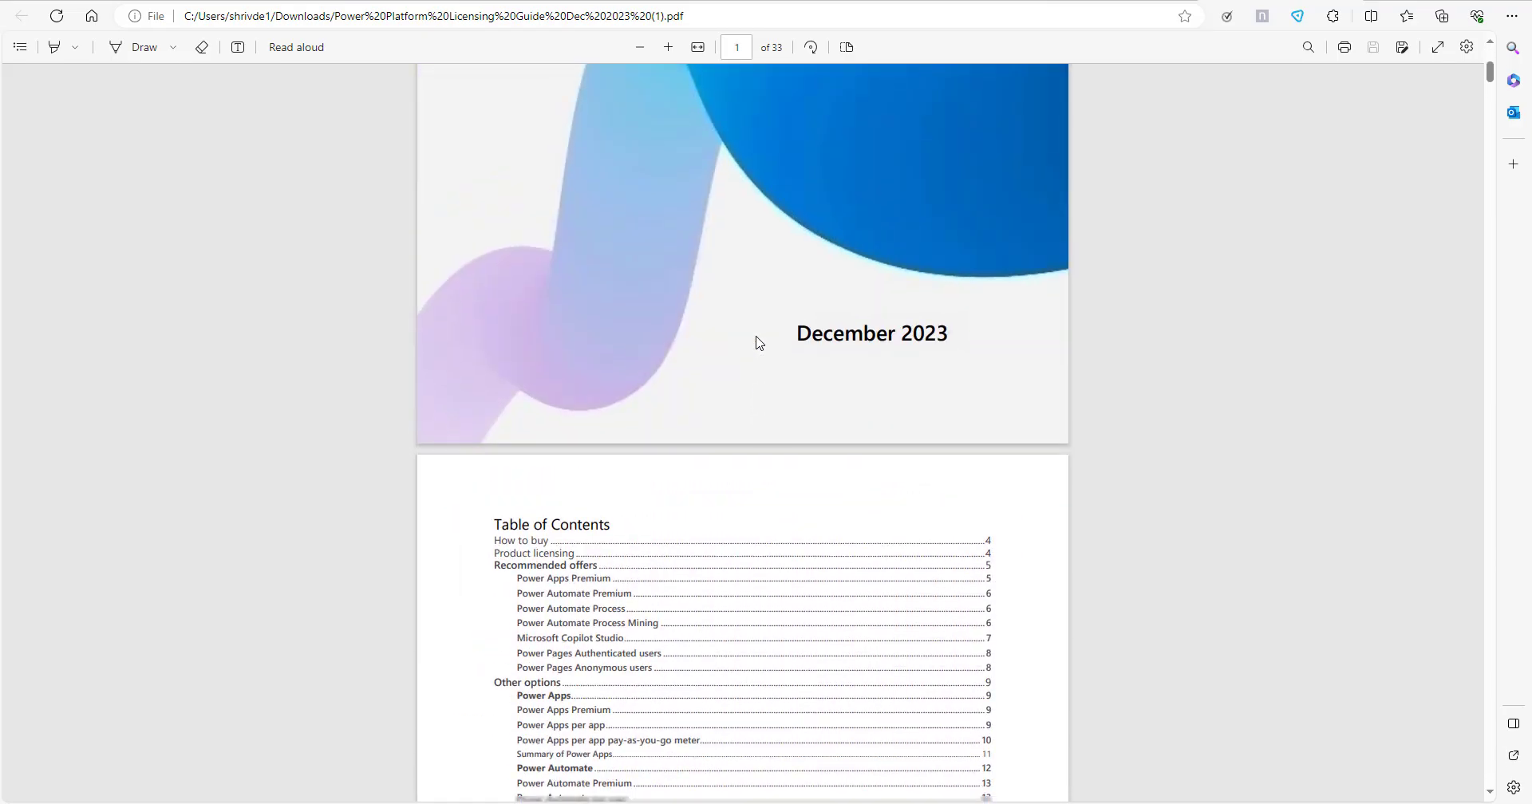
{"action": "scroll", "coordinate": [756, 341], "scroll_direction": "down", "scroll_amount": 13}
{"action": "scroll", "coordinate": [758, 342], "scroll_direction": "down", "scroll_amount": 20}
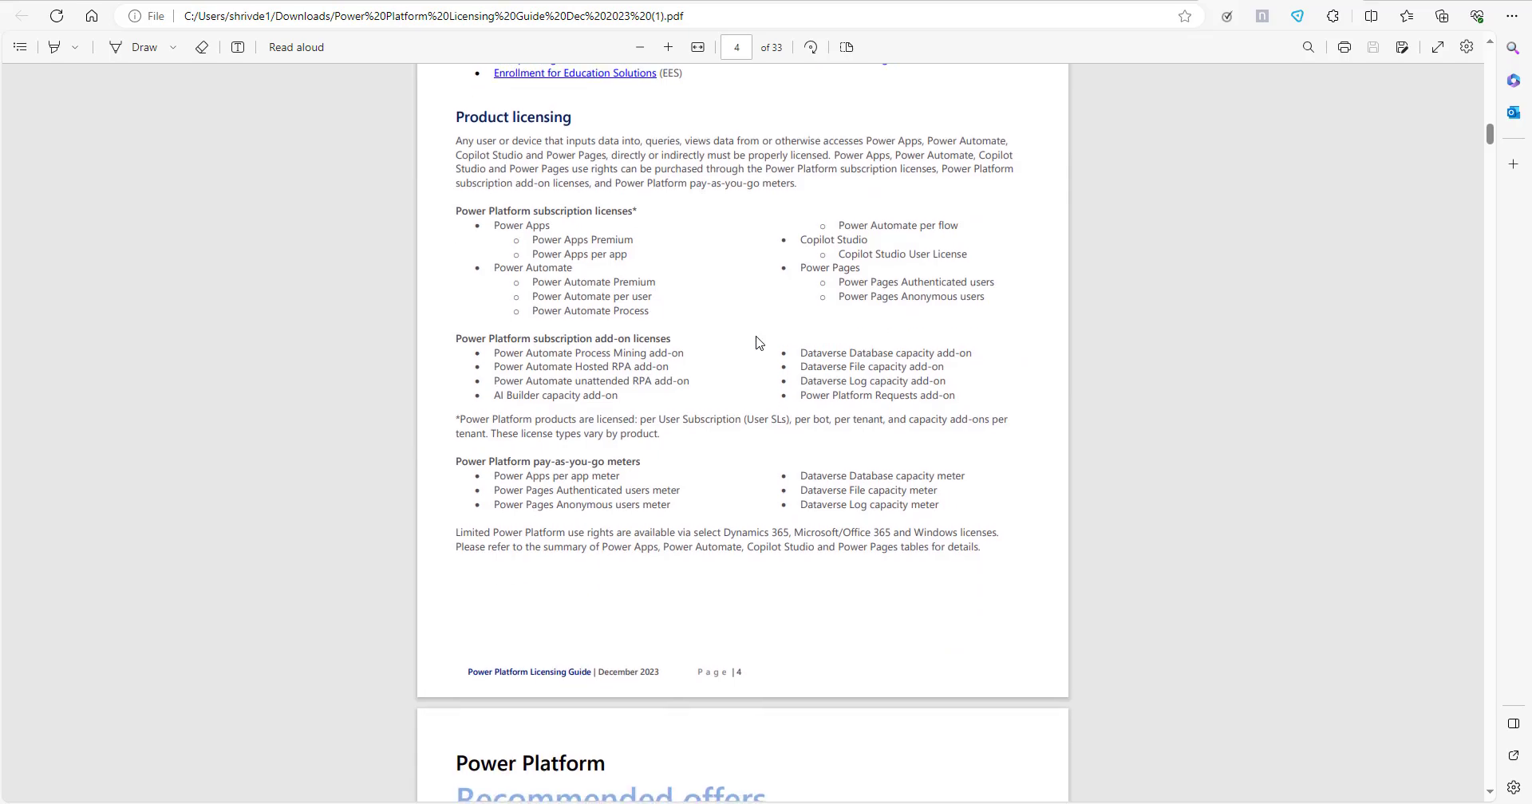
{"action": "scroll", "coordinate": [762, 351], "scroll_direction": "down", "scroll_amount": 9}
{"action": "scroll", "coordinate": [773, 363], "scroll_direction": "up", "scroll_amount": 2}
{"action": "scroll", "coordinate": [774, 365], "scroll_direction": "down", "scroll_amount": 15}
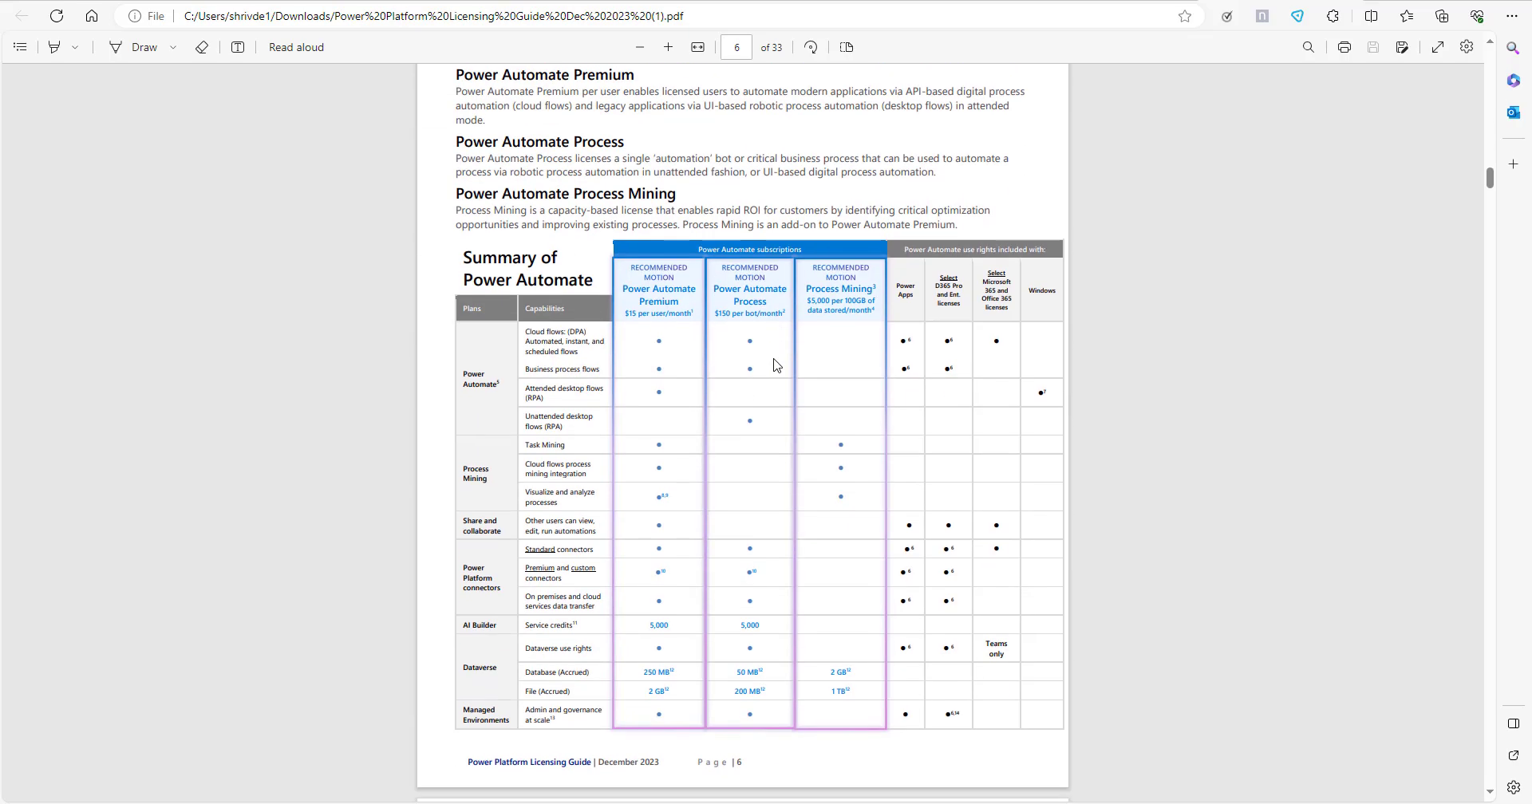
{"action": "scroll", "coordinate": [773, 365], "scroll_direction": "down", "scroll_amount": 18}
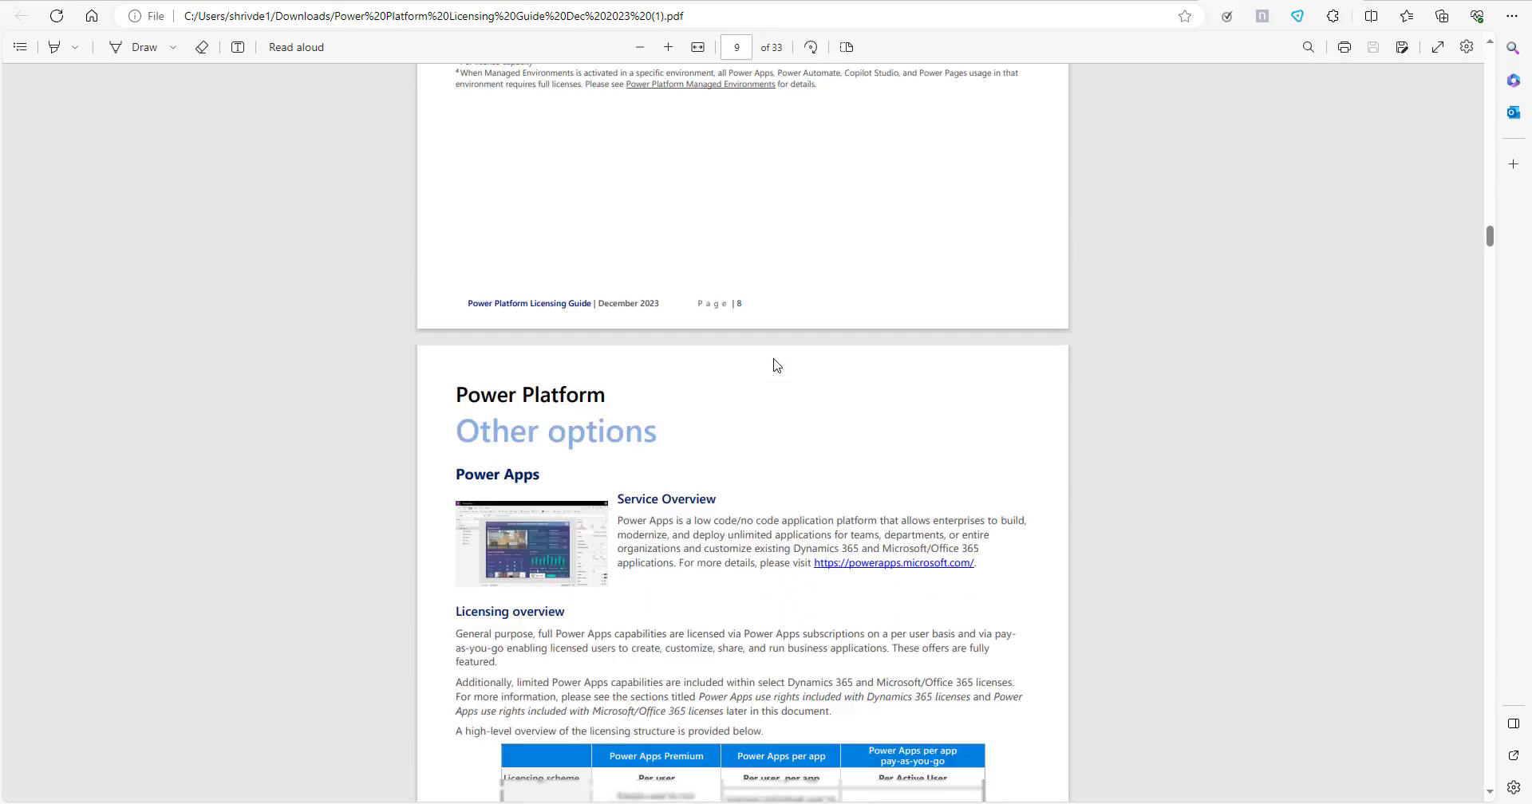
{"action": "scroll", "coordinate": [773, 365], "scroll_direction": "down", "scroll_amount": 17}
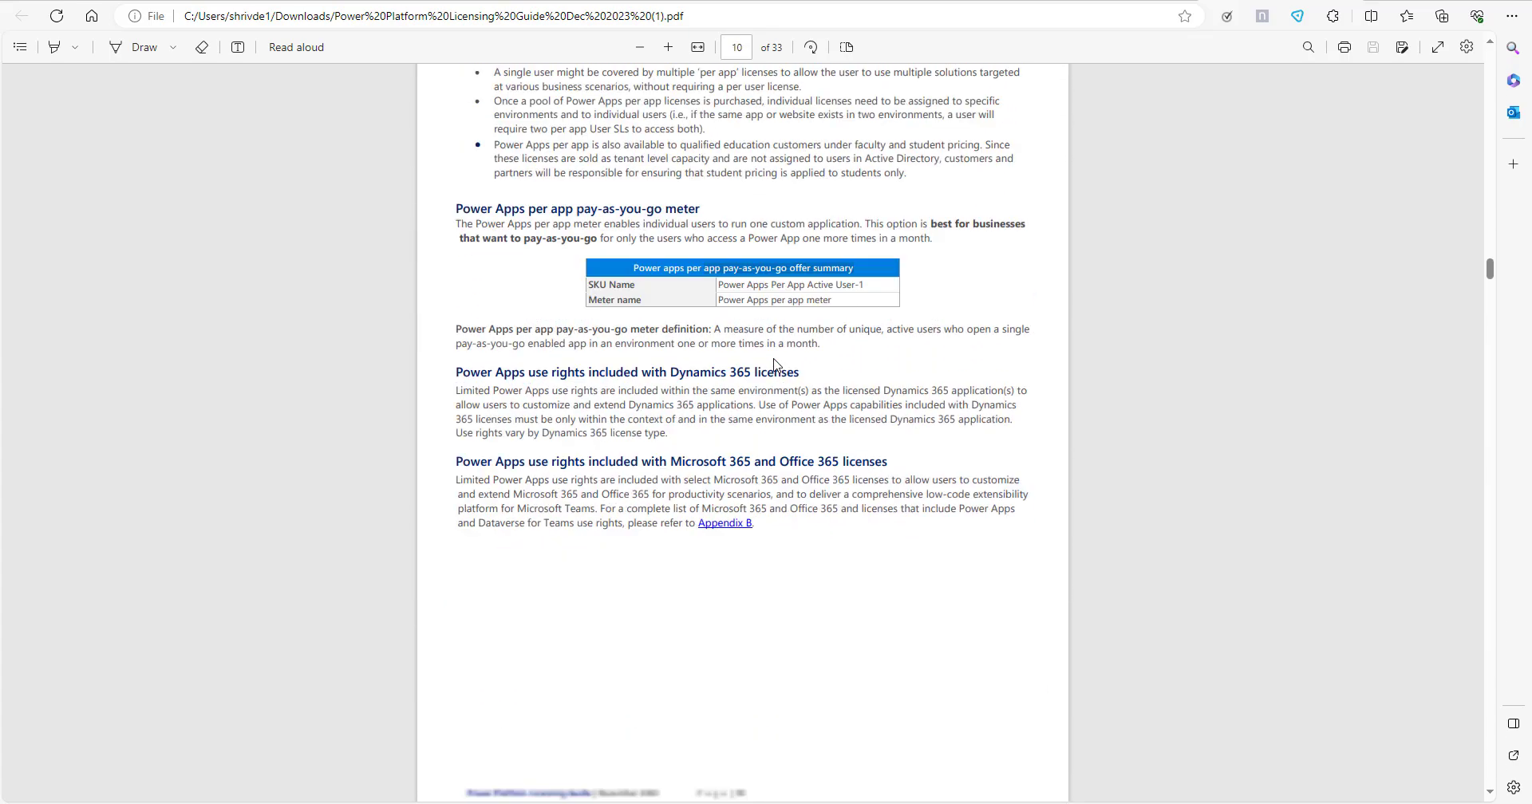
Back in DemoCopilot's Generative AI settings, upload the Power Platform Licensing Guide Dec 2023 PDF as a document source.
{"action": "left_click", "coordinate": [888, 1]}
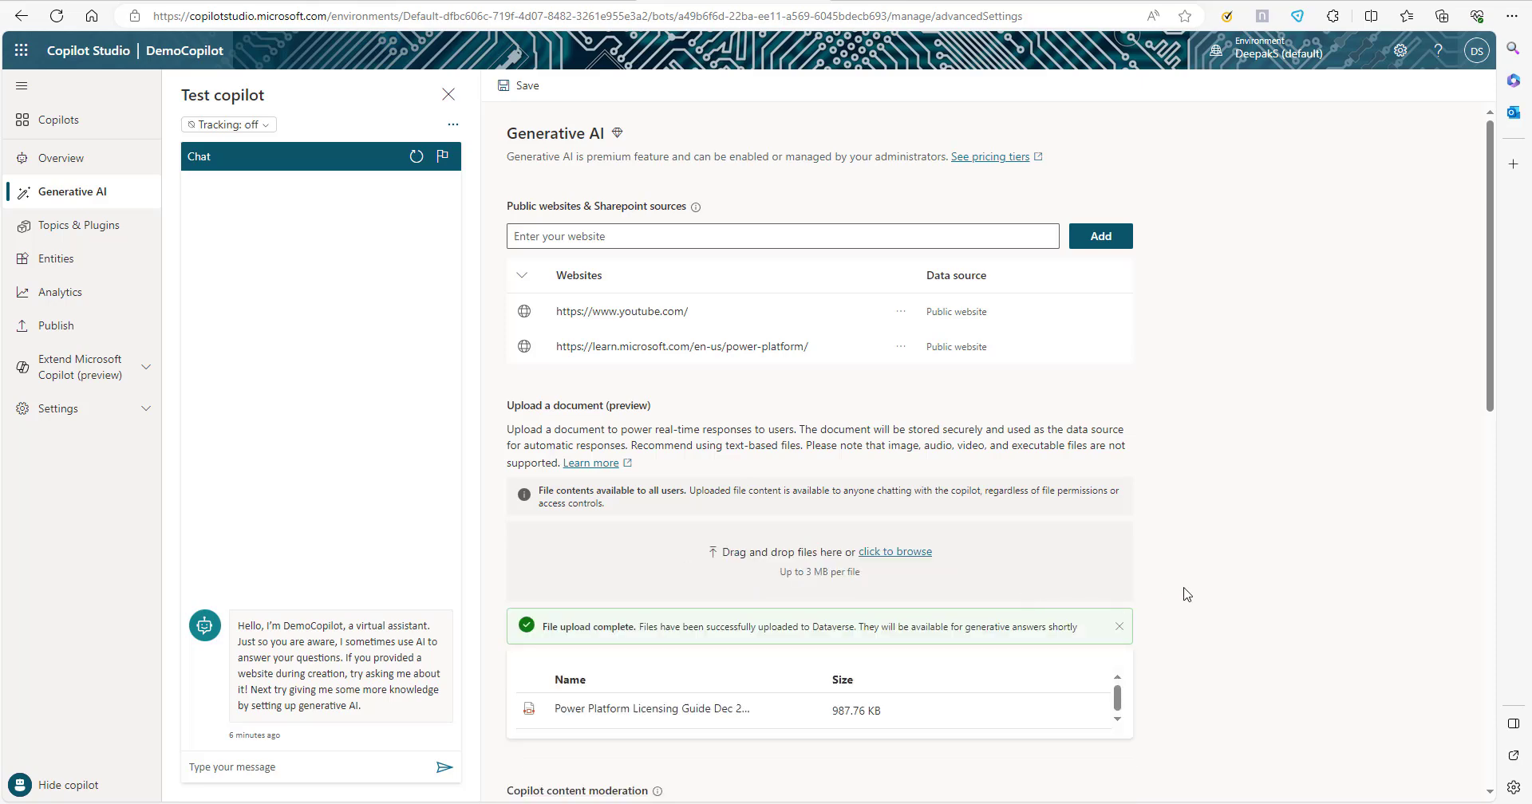
{"action": "scroll", "coordinate": [856, 535], "scroll_direction": "down", "scroll_amount": 4}
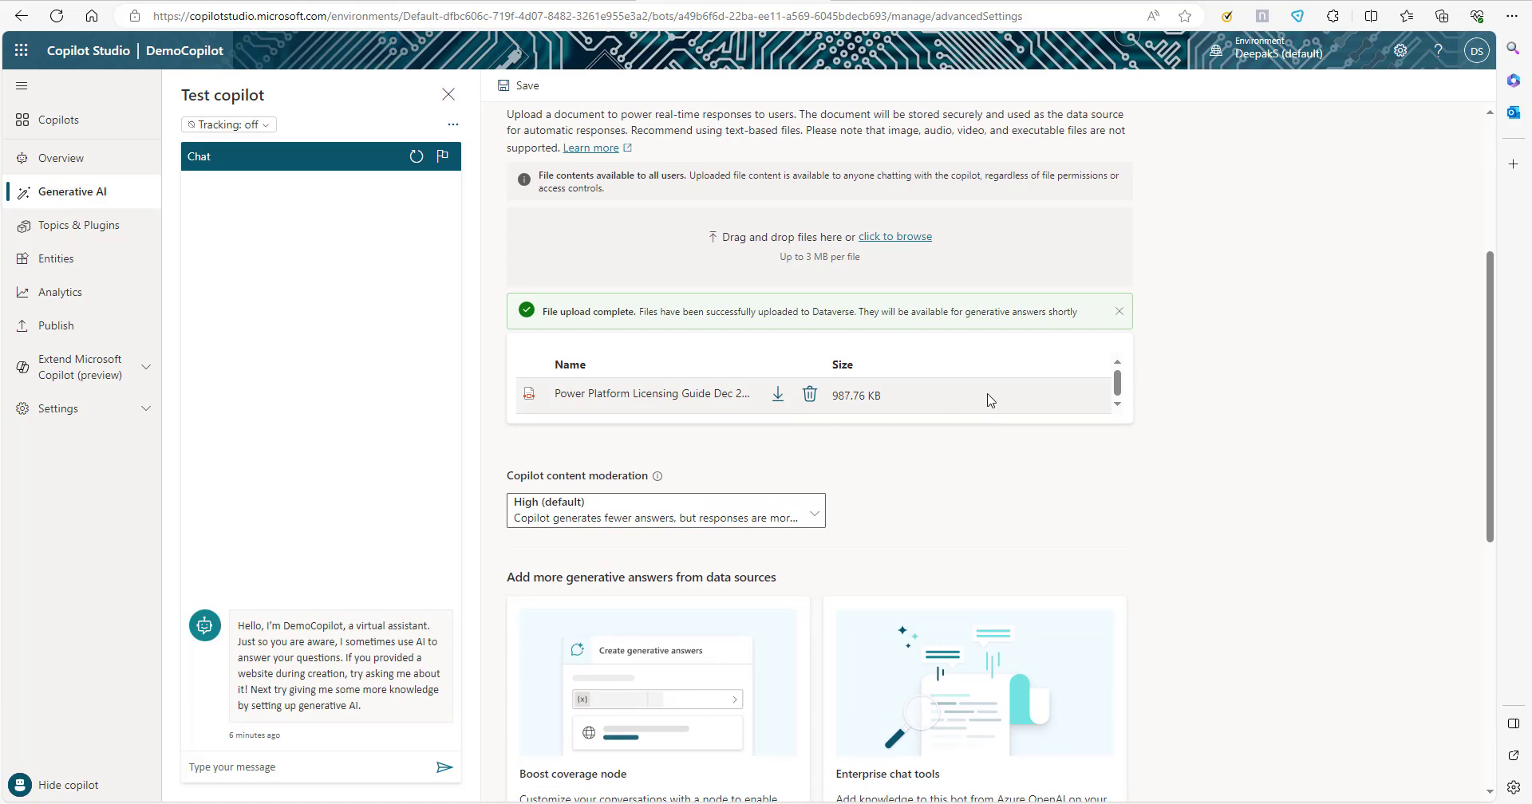
Review the copilot content moderation levels and select High (default).
{"action": "scroll", "coordinate": [969, 498], "scroll_direction": "down", "scroll_amount": 1}
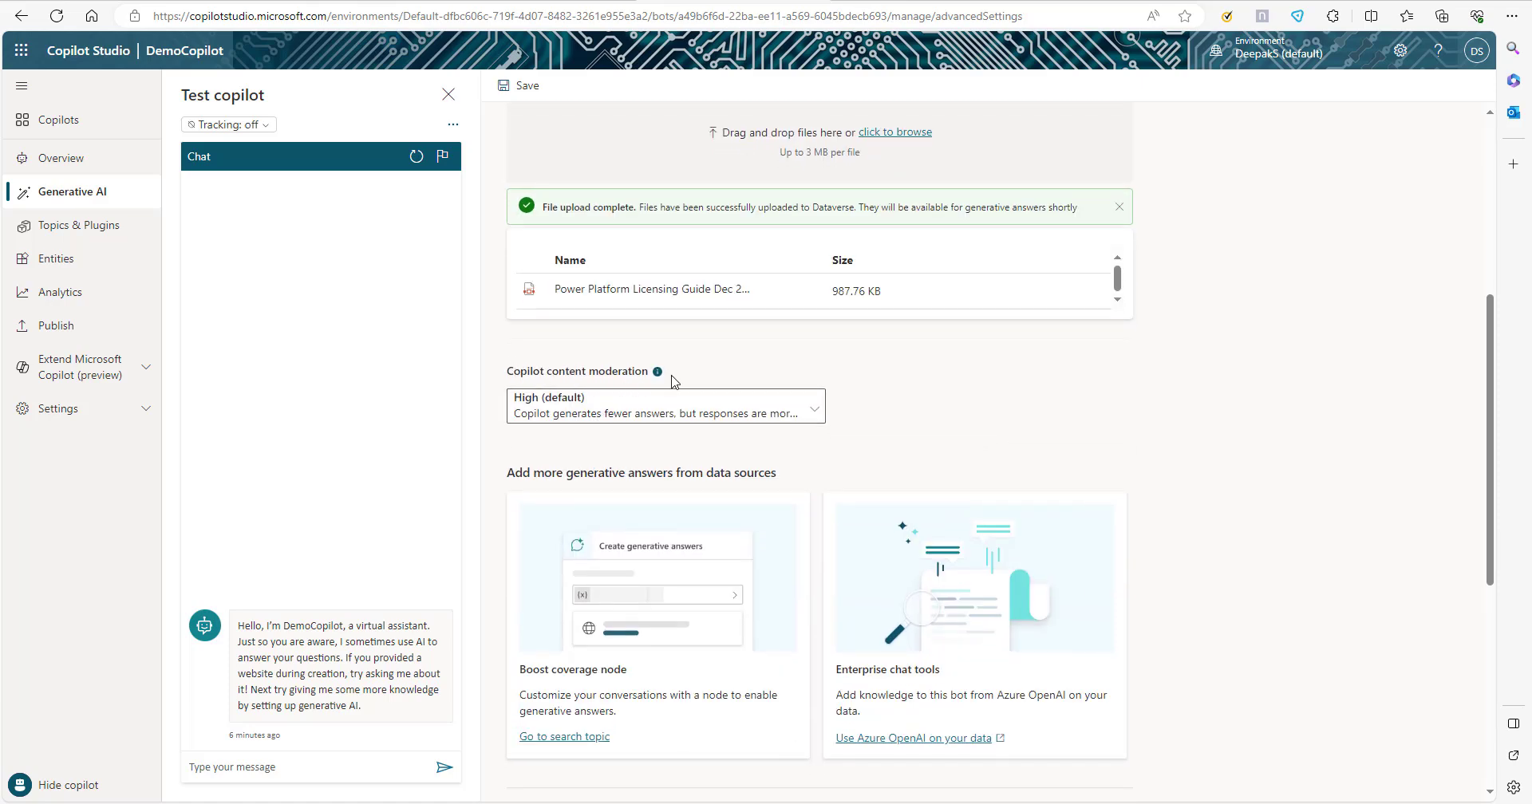
{"action": "left_click", "coordinate": [814, 411]}
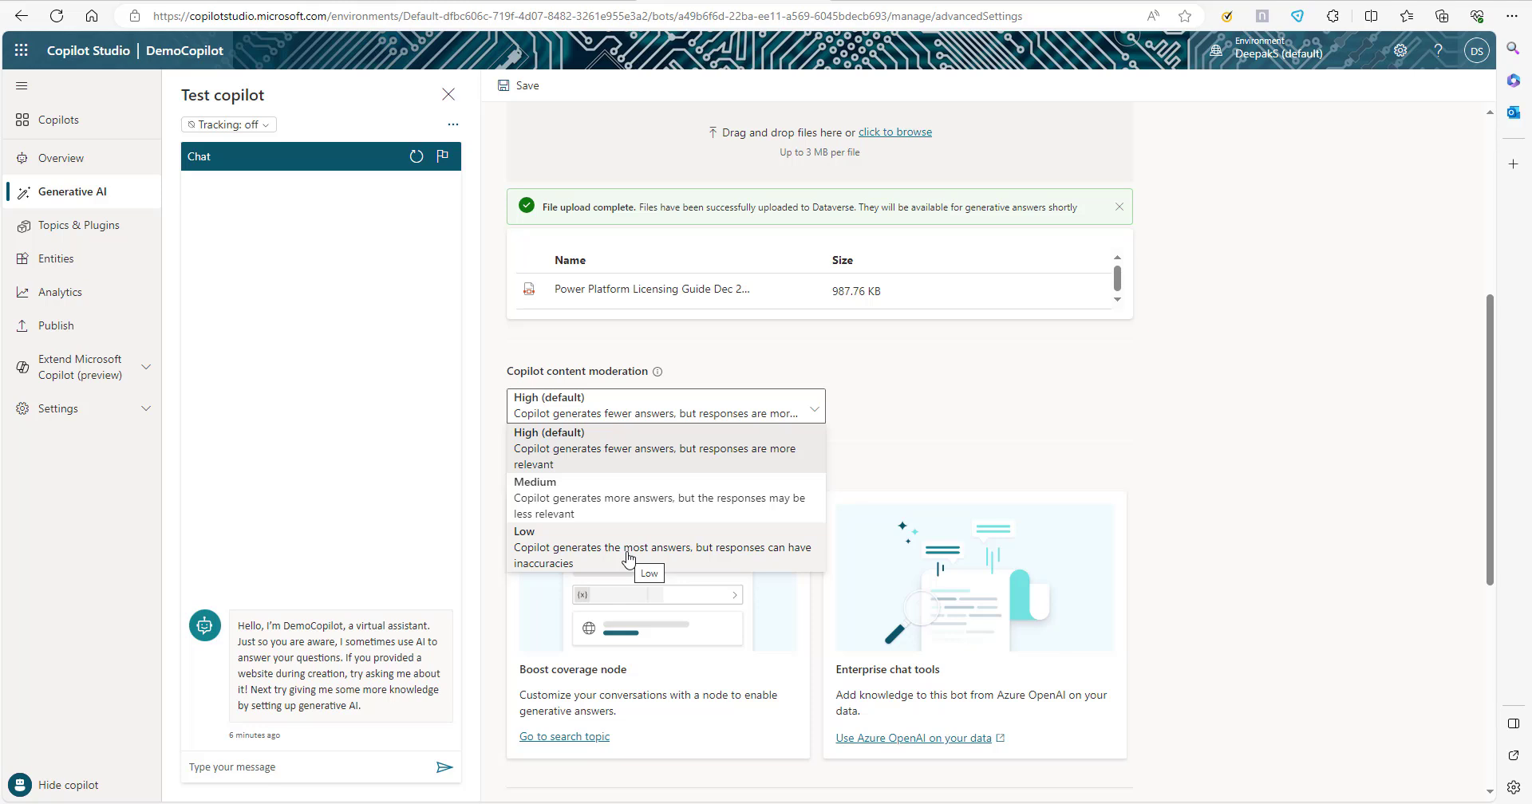
{"action": "left_click", "coordinate": [648, 448]}
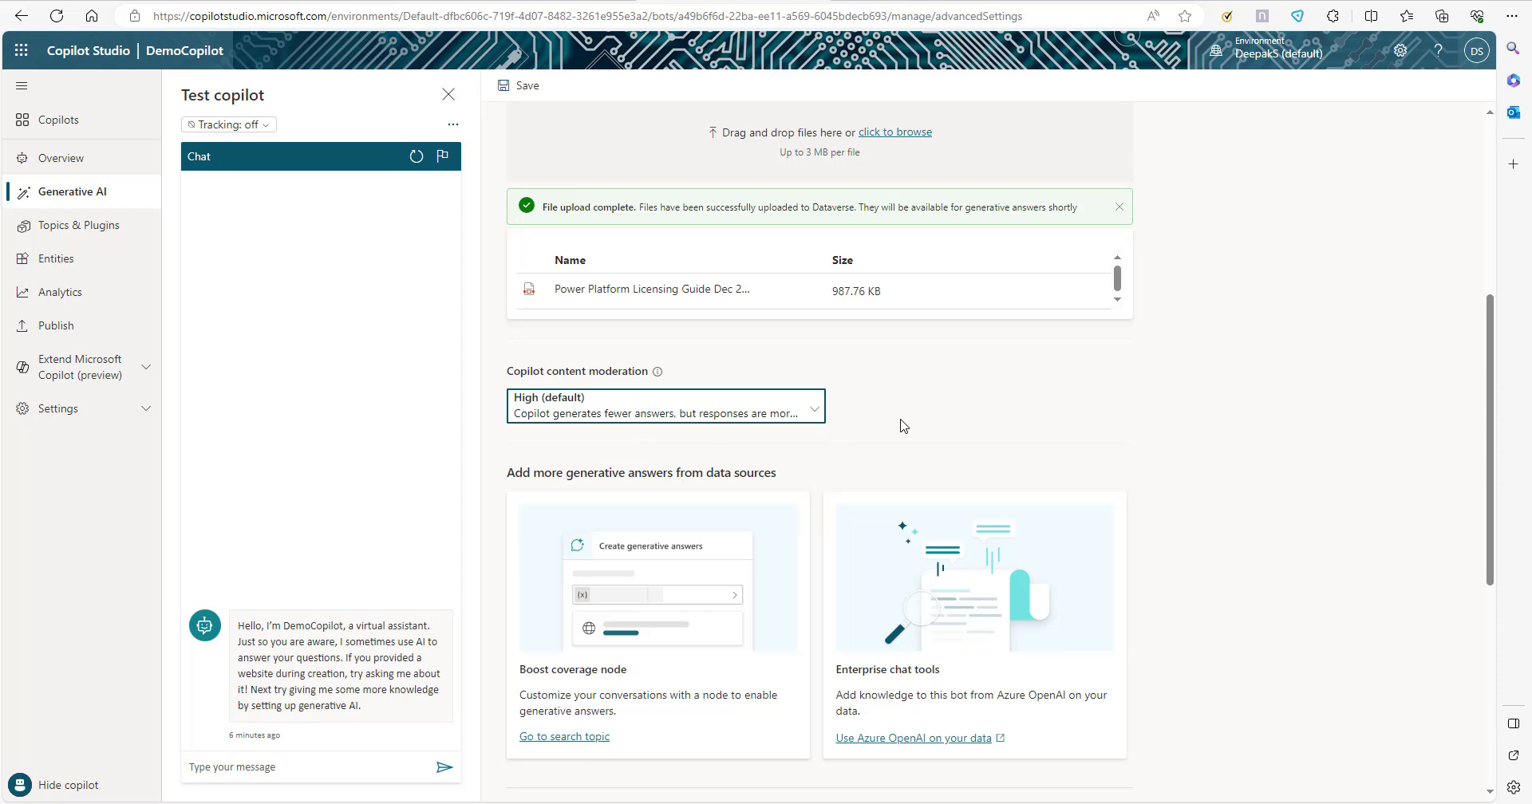
Ask the copilot "need information on Power App license" in the test chat.
{"action": "scroll", "coordinate": [1108, 489], "scroll_direction": "up", "scroll_amount": 5}
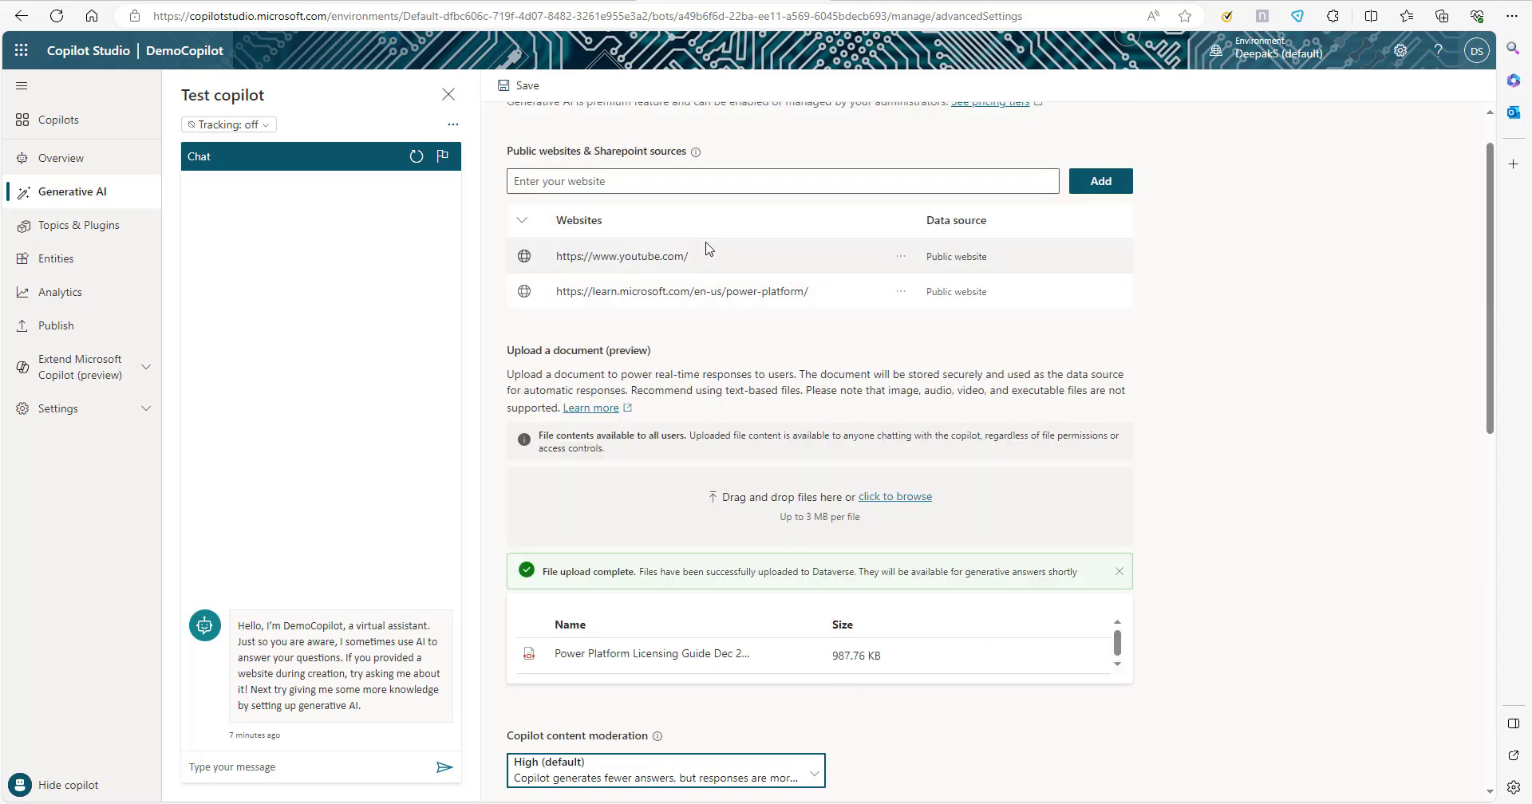
{"action": "scroll", "coordinate": [700, 463], "scroll_direction": "down", "scroll_amount": 3}
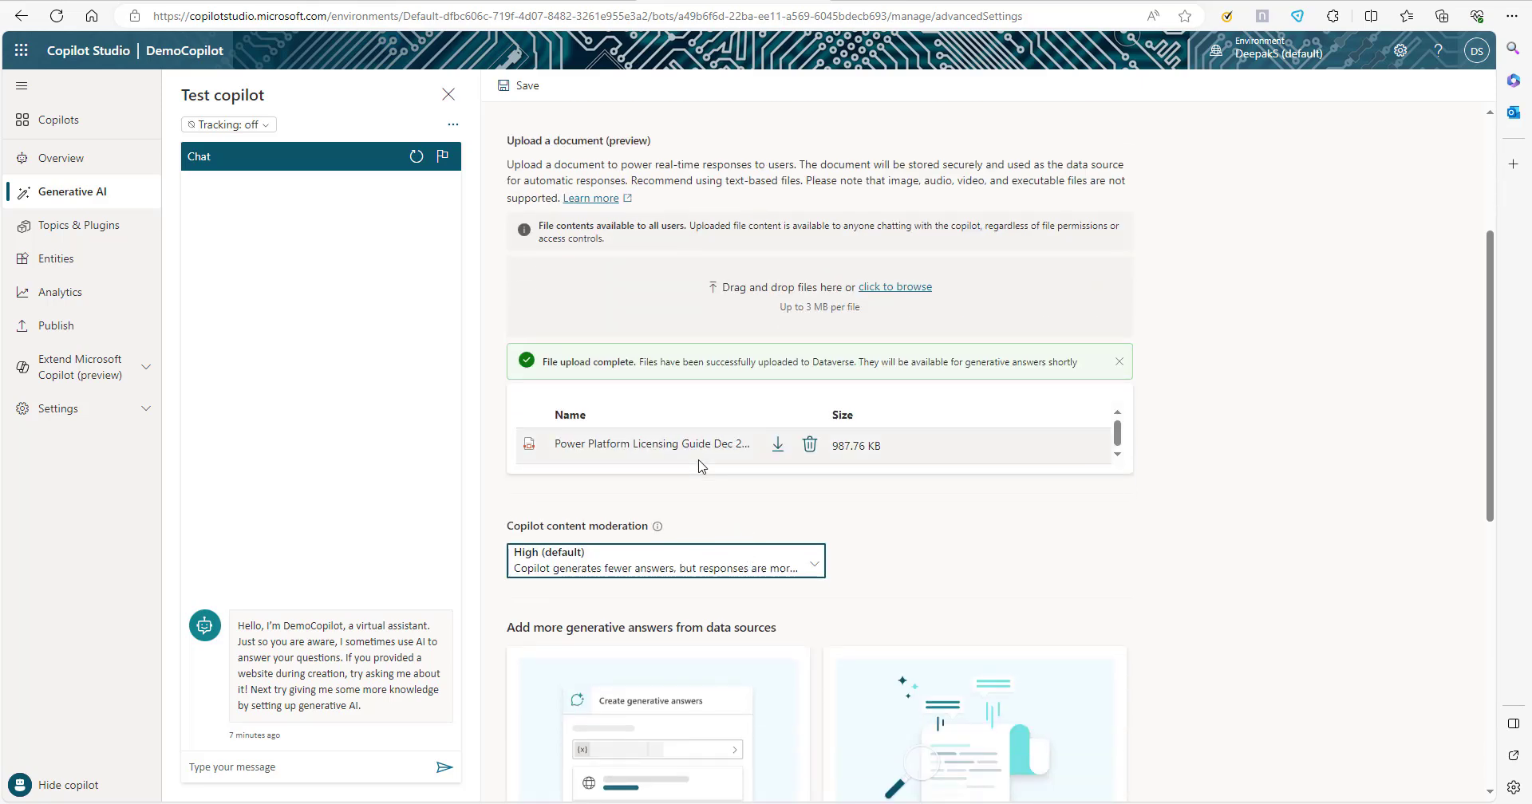
{"action": "scroll", "coordinate": [700, 465], "scroll_direction": "down", "scroll_amount": 9}
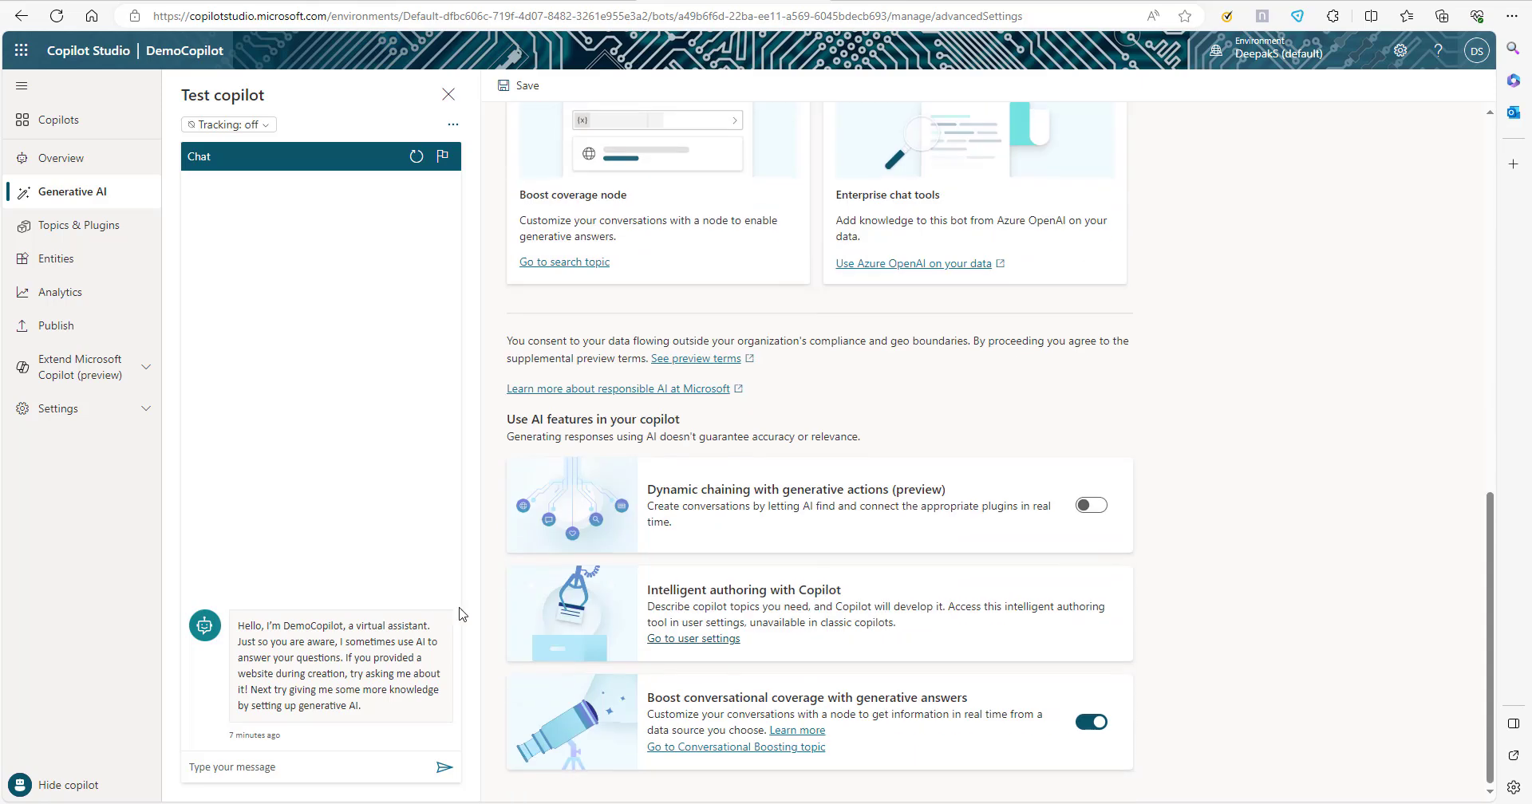
{"action": "left_click", "coordinate": [285, 769]}
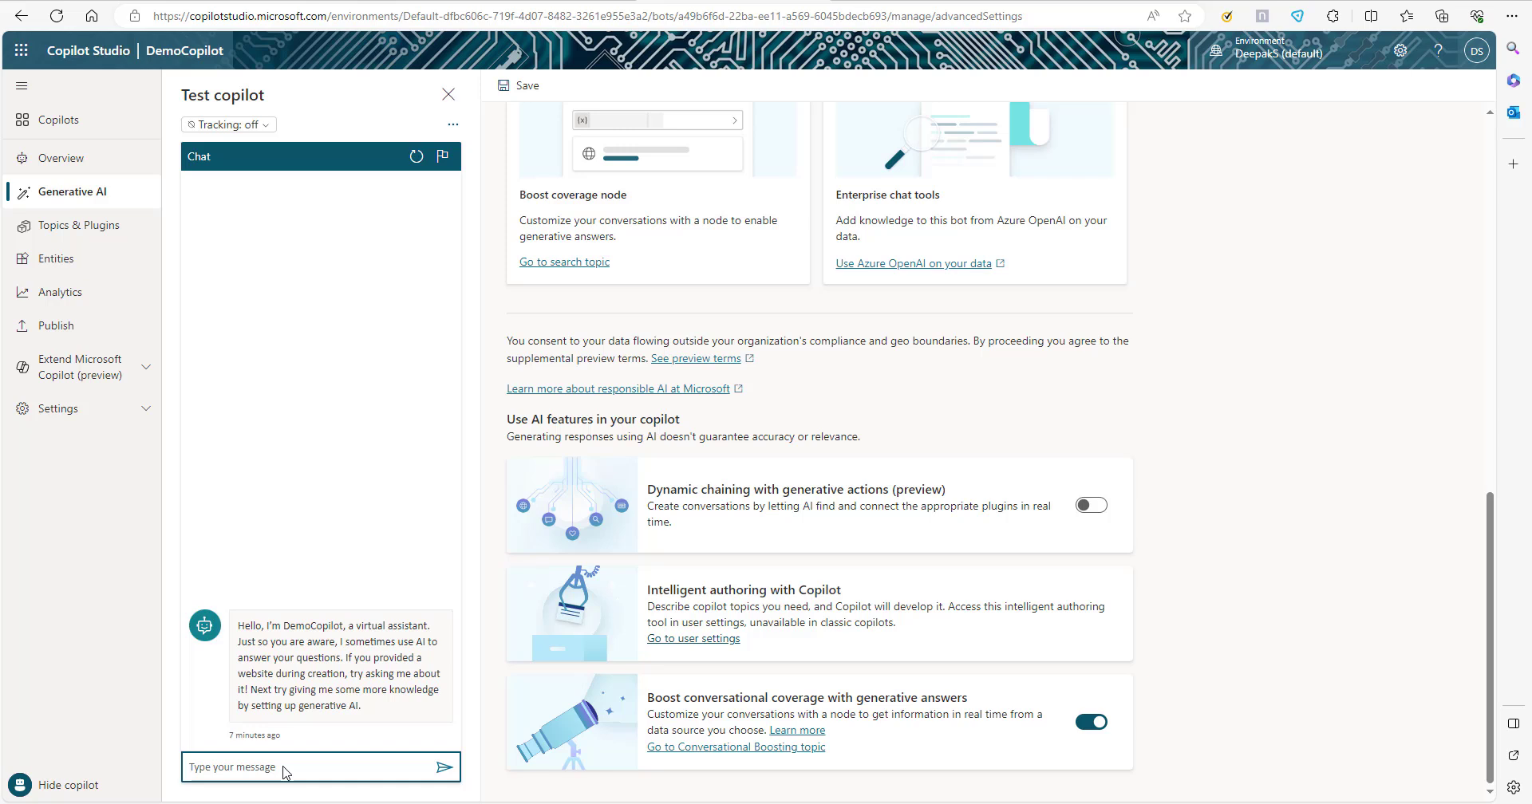
{"action": "key", "text": "ctrl+v"}
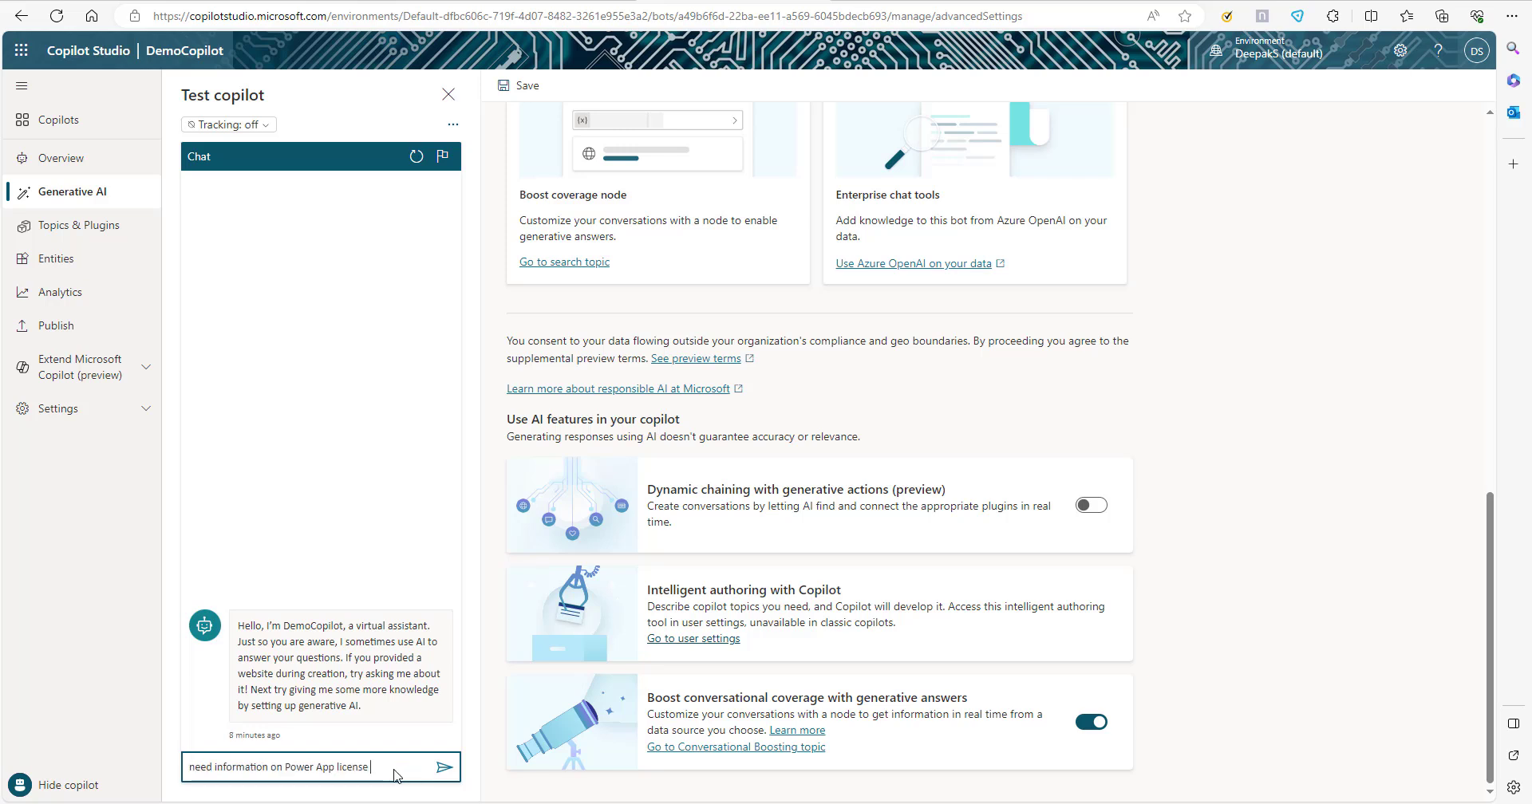
{"action": "left_click", "coordinate": [437, 768]}
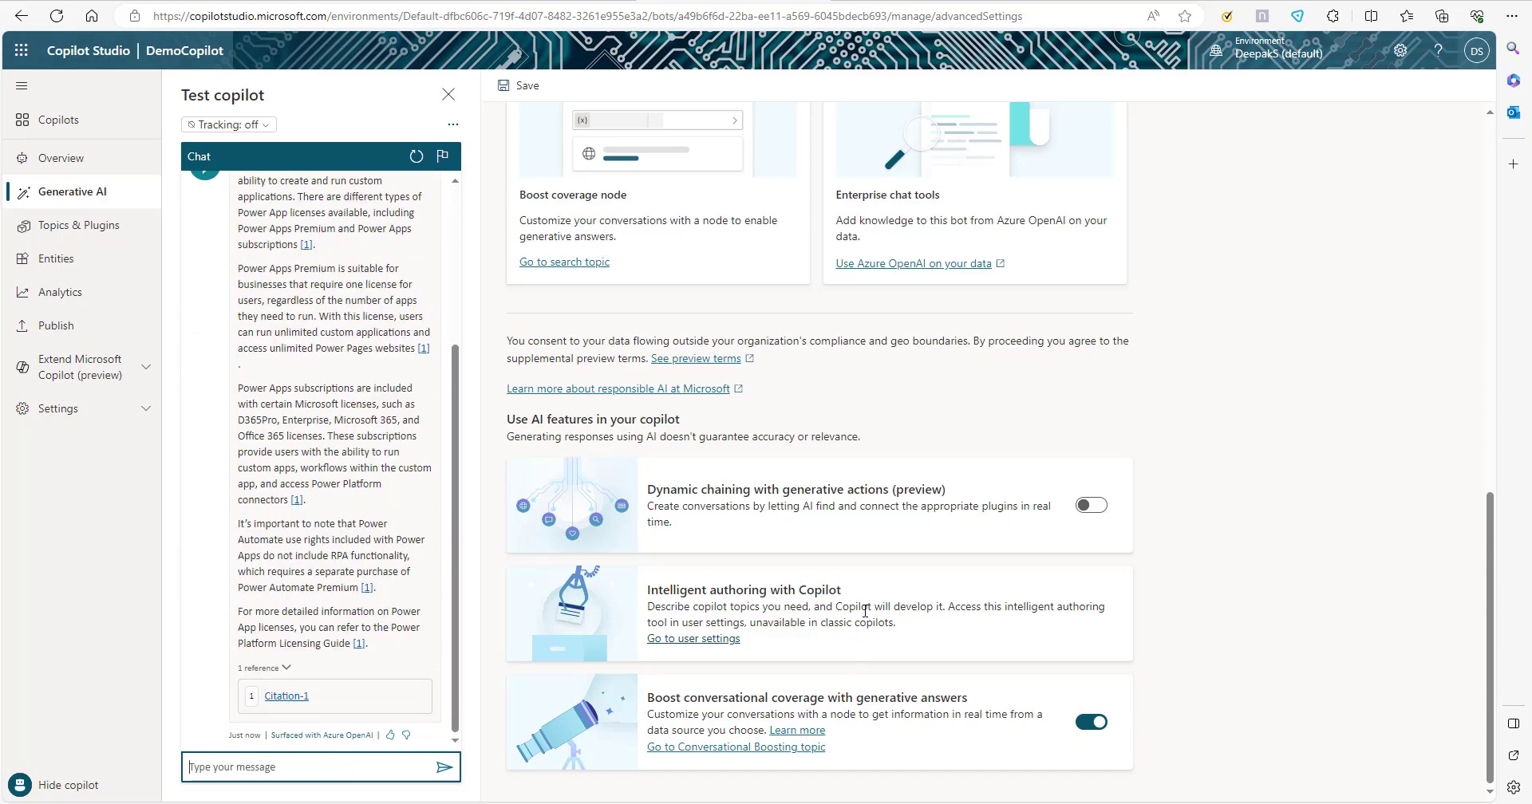
Examine the copilot's answer about Power App licenses and its reference alongside the configured websites and uploaded document.
{"action": "scroll", "coordinate": [854, 624], "scroll_direction": "up", "scroll_amount": 10}
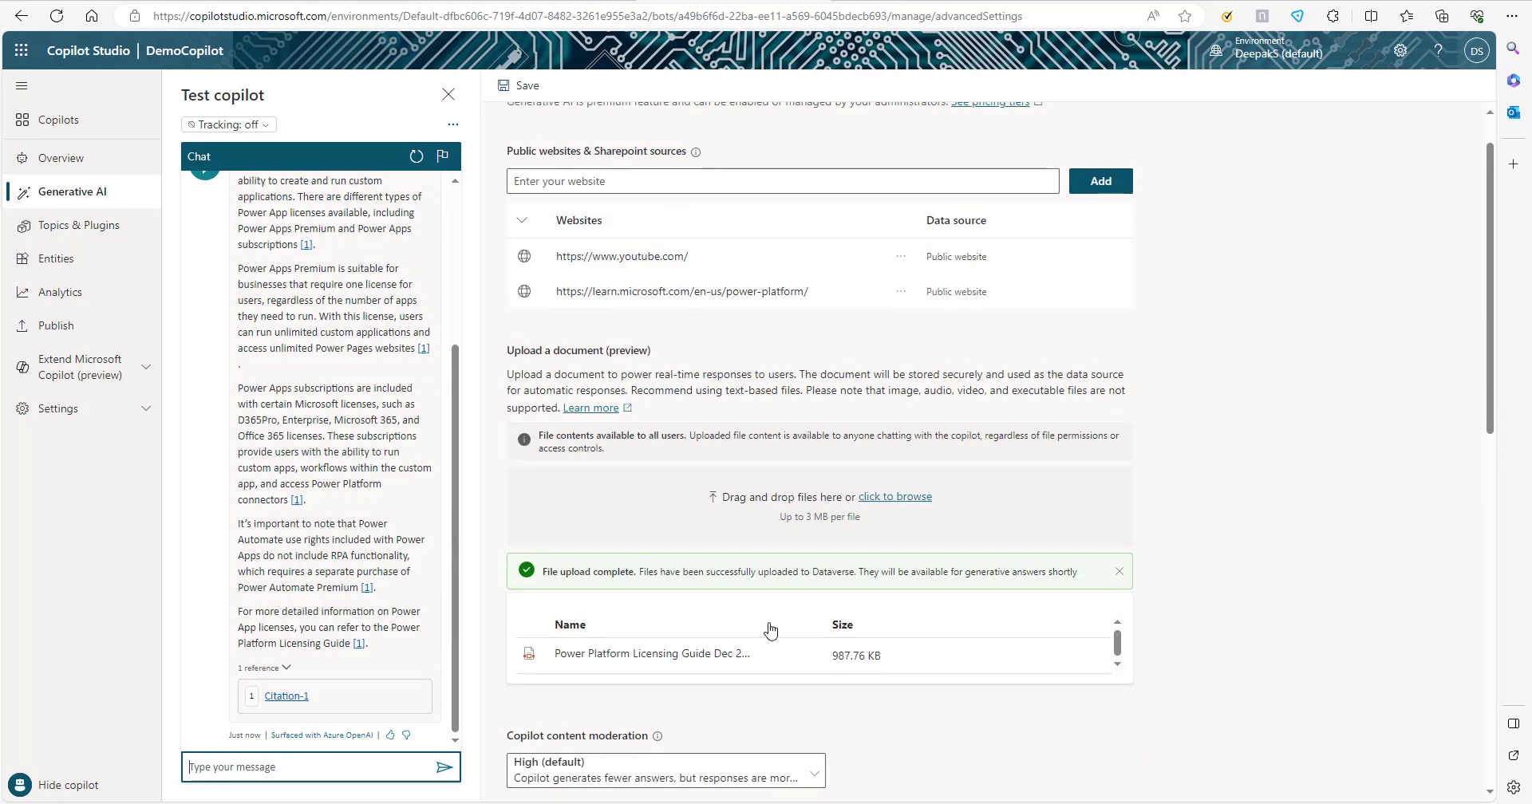
{"action": "scroll", "coordinate": [764, 602], "scroll_direction": "down", "scroll_amount": 1}
{"action": "scroll", "coordinate": [335, 565], "scroll_direction": "up", "scroll_amount": 1}
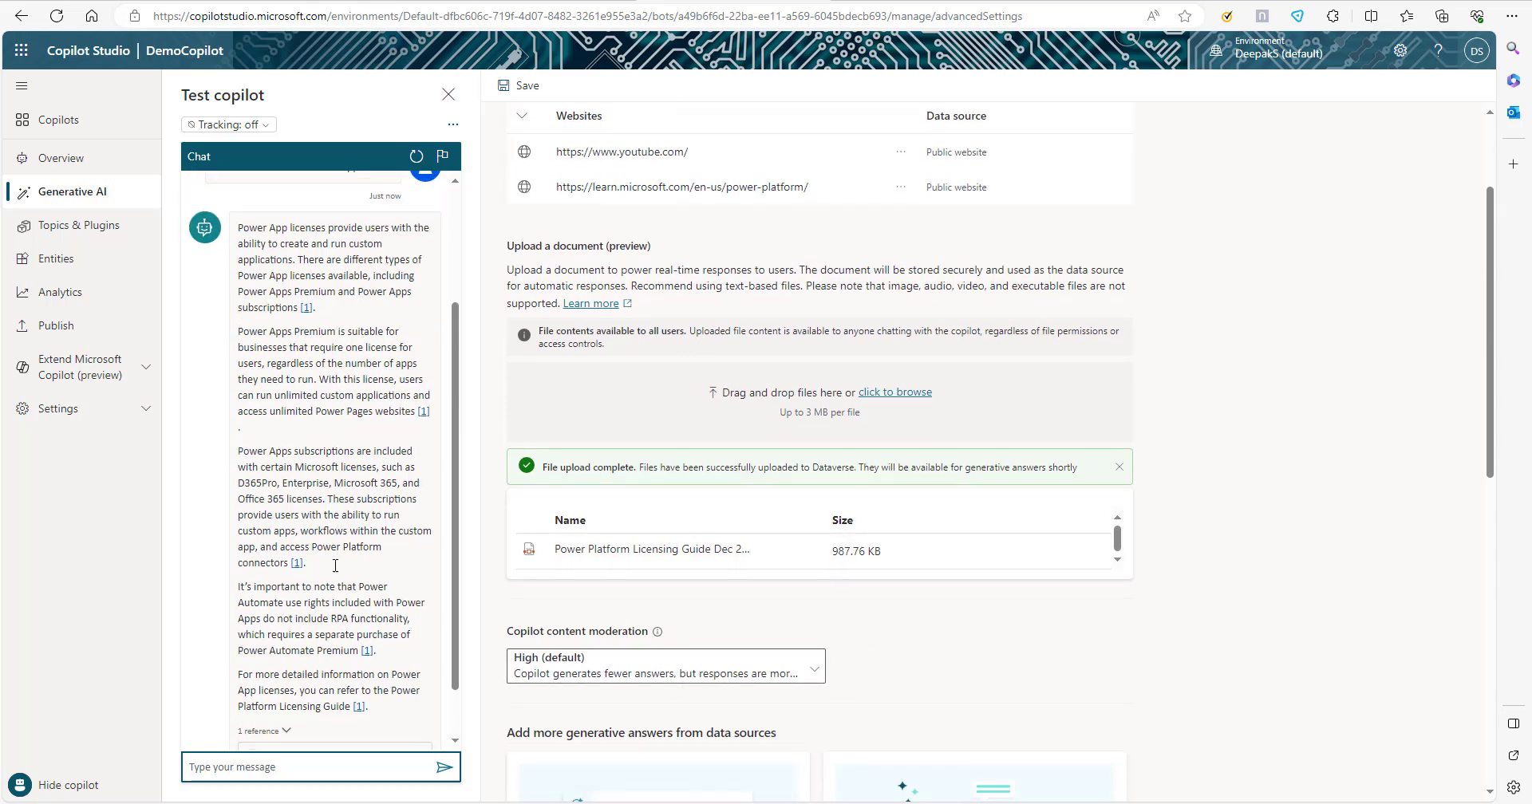
{"action": "scroll", "coordinate": [335, 565], "scroll_direction": "up", "scroll_amount": 3}
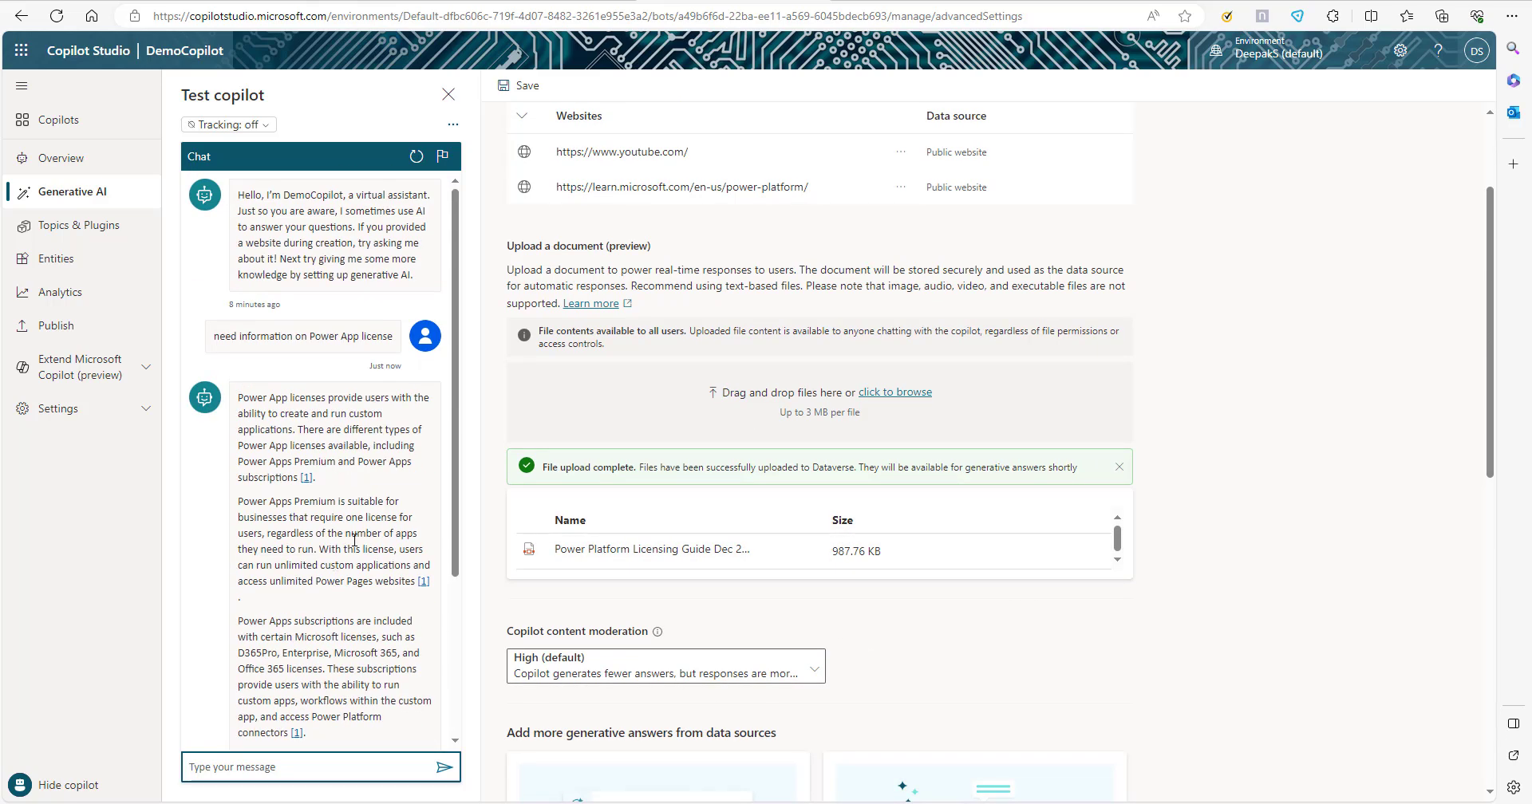
{"action": "scroll", "coordinate": [341, 436], "scroll_direction": "down", "scroll_amount": 3}
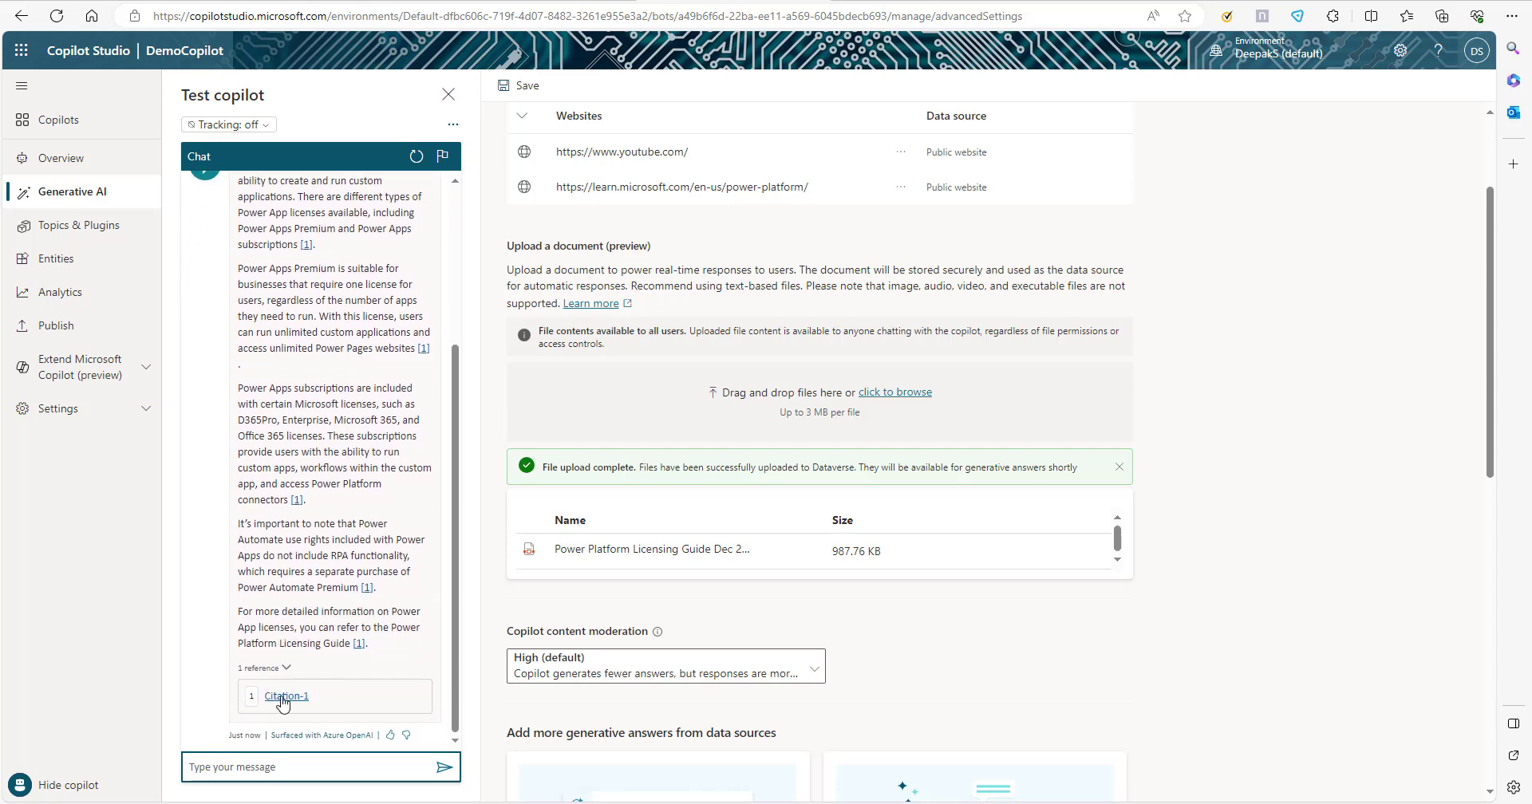
{"action": "scroll", "coordinate": [284, 702], "scroll_direction": "up", "scroll_amount": 2}
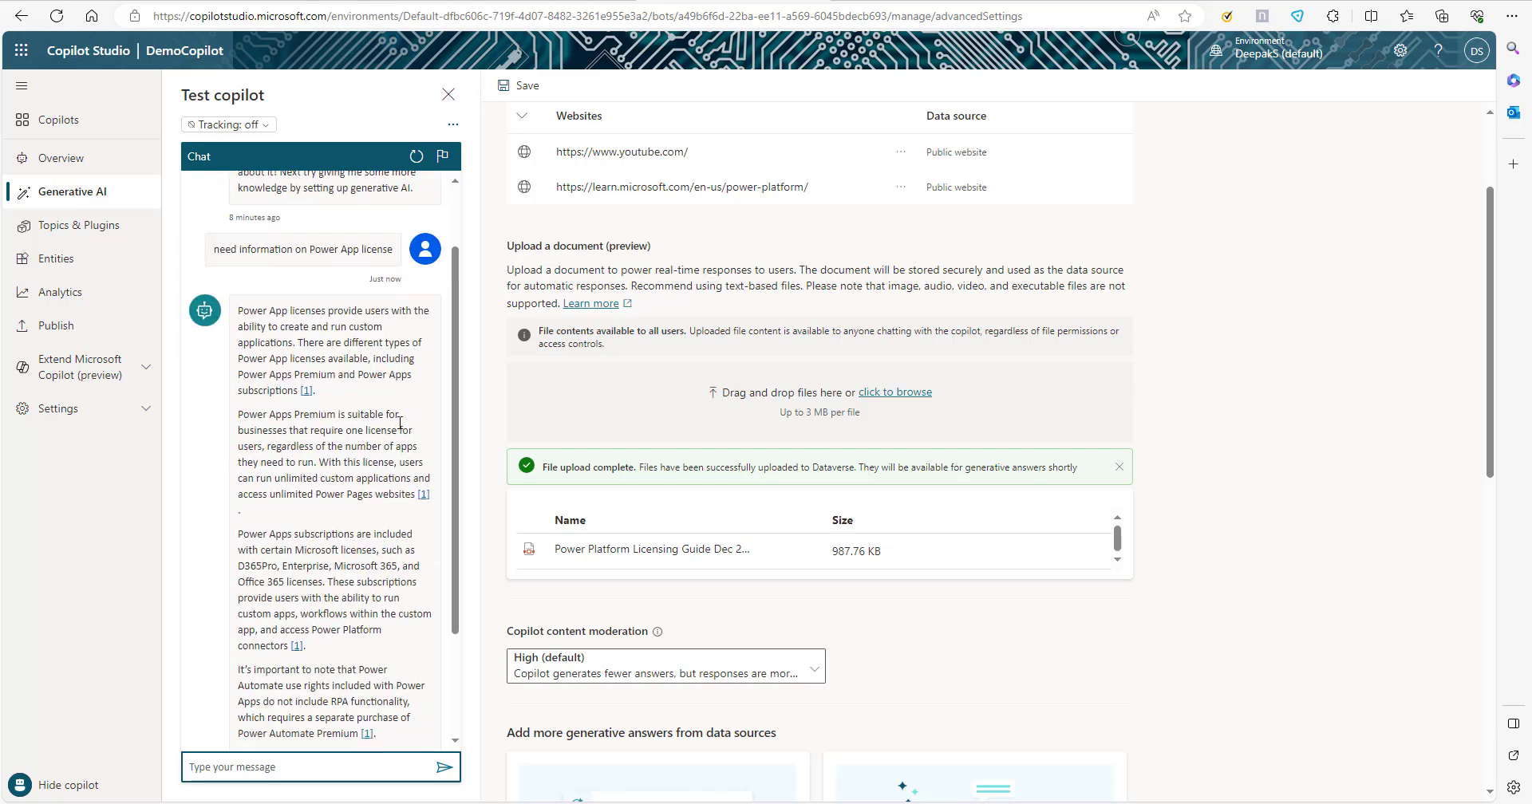
{"action": "scroll", "coordinate": [359, 471], "scroll_direction": "down", "scroll_amount": 1}
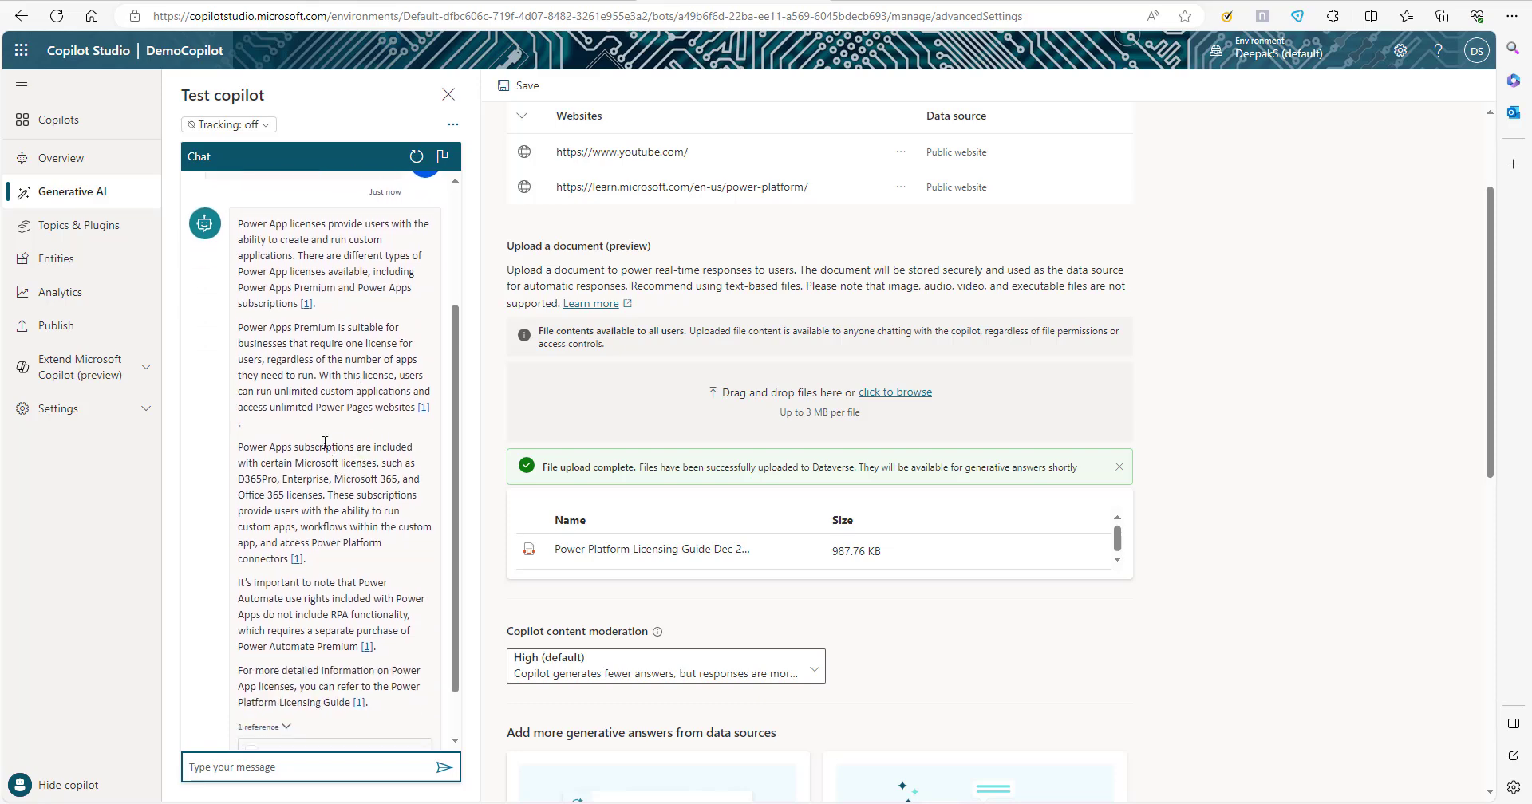
{"action": "scroll", "coordinate": [323, 498], "scroll_direction": "down", "scroll_amount": 1}
{"action": "scroll", "coordinate": [316, 463], "scroll_direction": "up", "scroll_amount": 2}
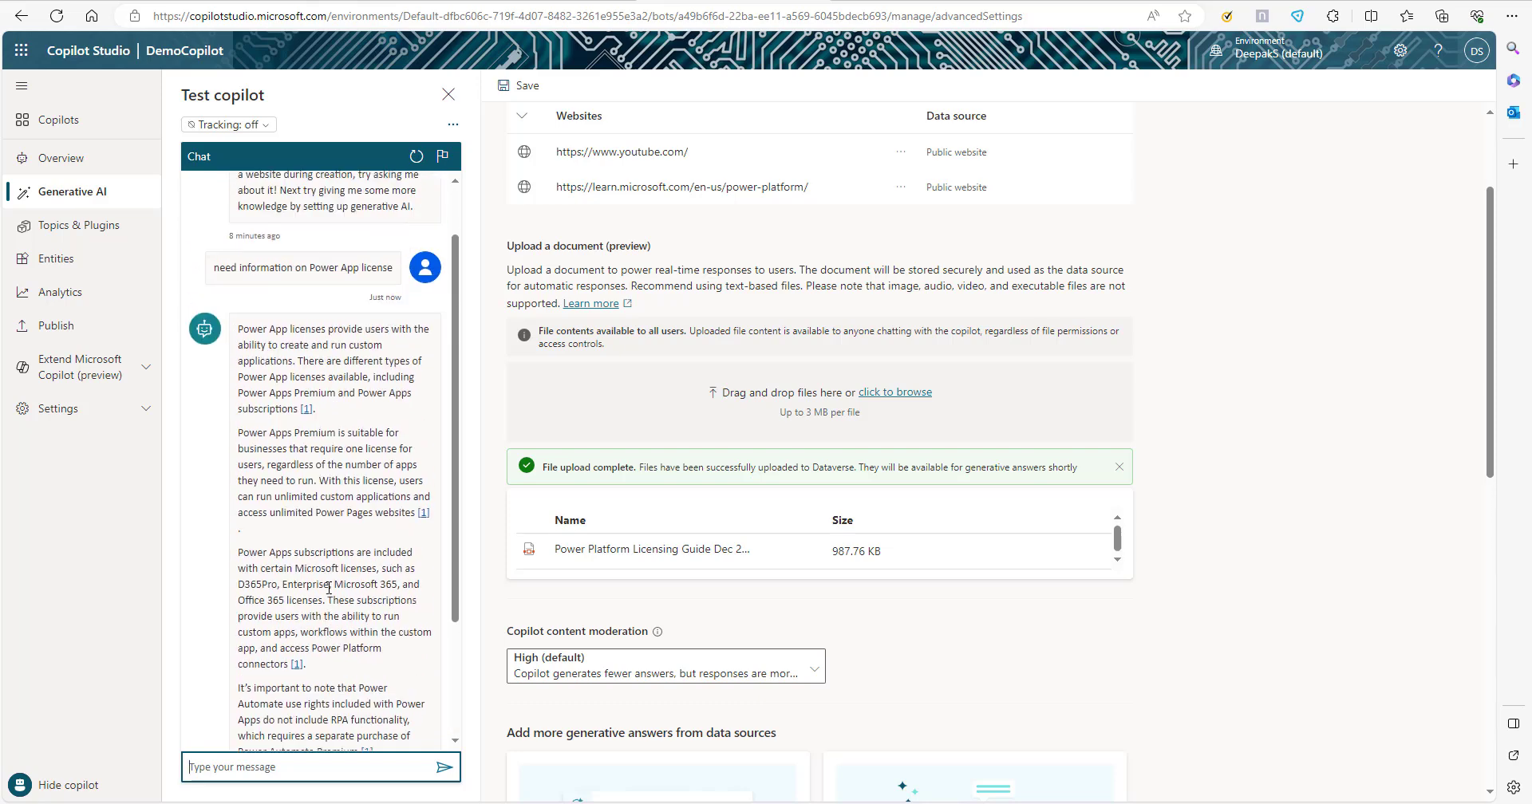
View the source excerpts behind the answer's inline reference and Citation-1, closing each excerpt and the leave-page prompt.
{"action": "left_click", "coordinate": [306, 420]}
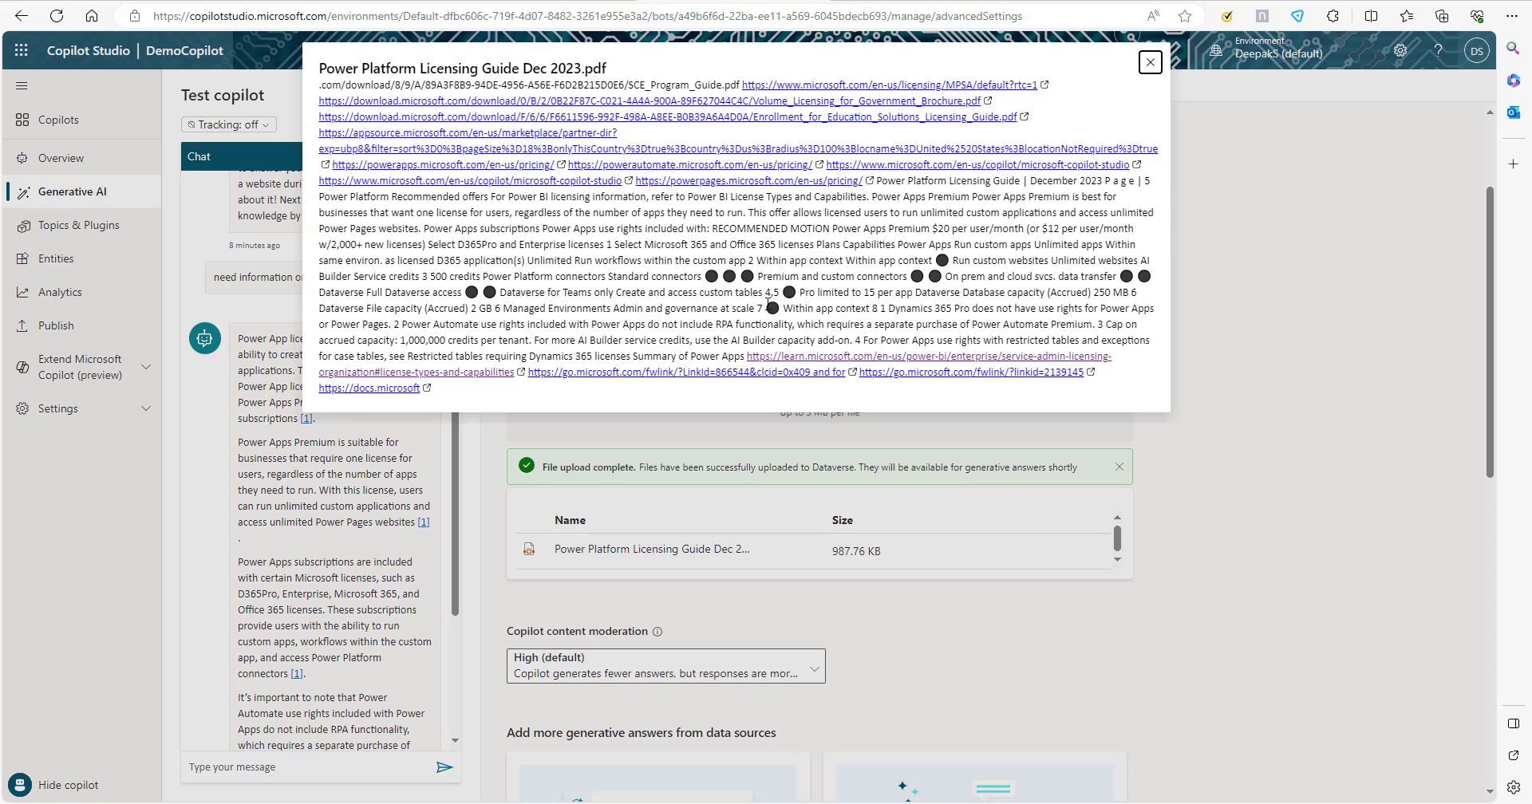
{"action": "left_click", "coordinate": [1151, 62]}
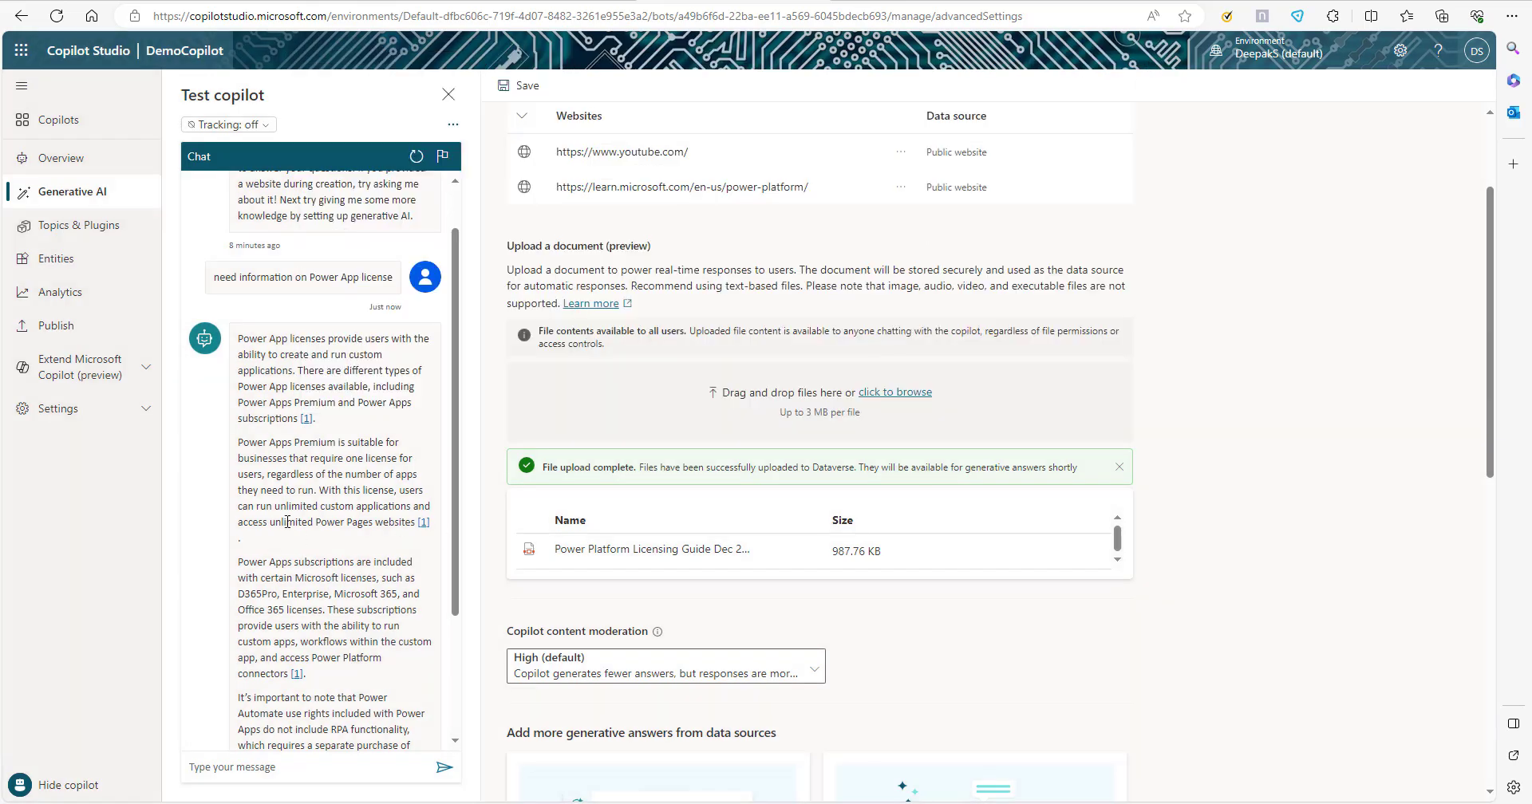
{"action": "scroll", "coordinate": [390, 396], "scroll_direction": "down", "scroll_amount": 2}
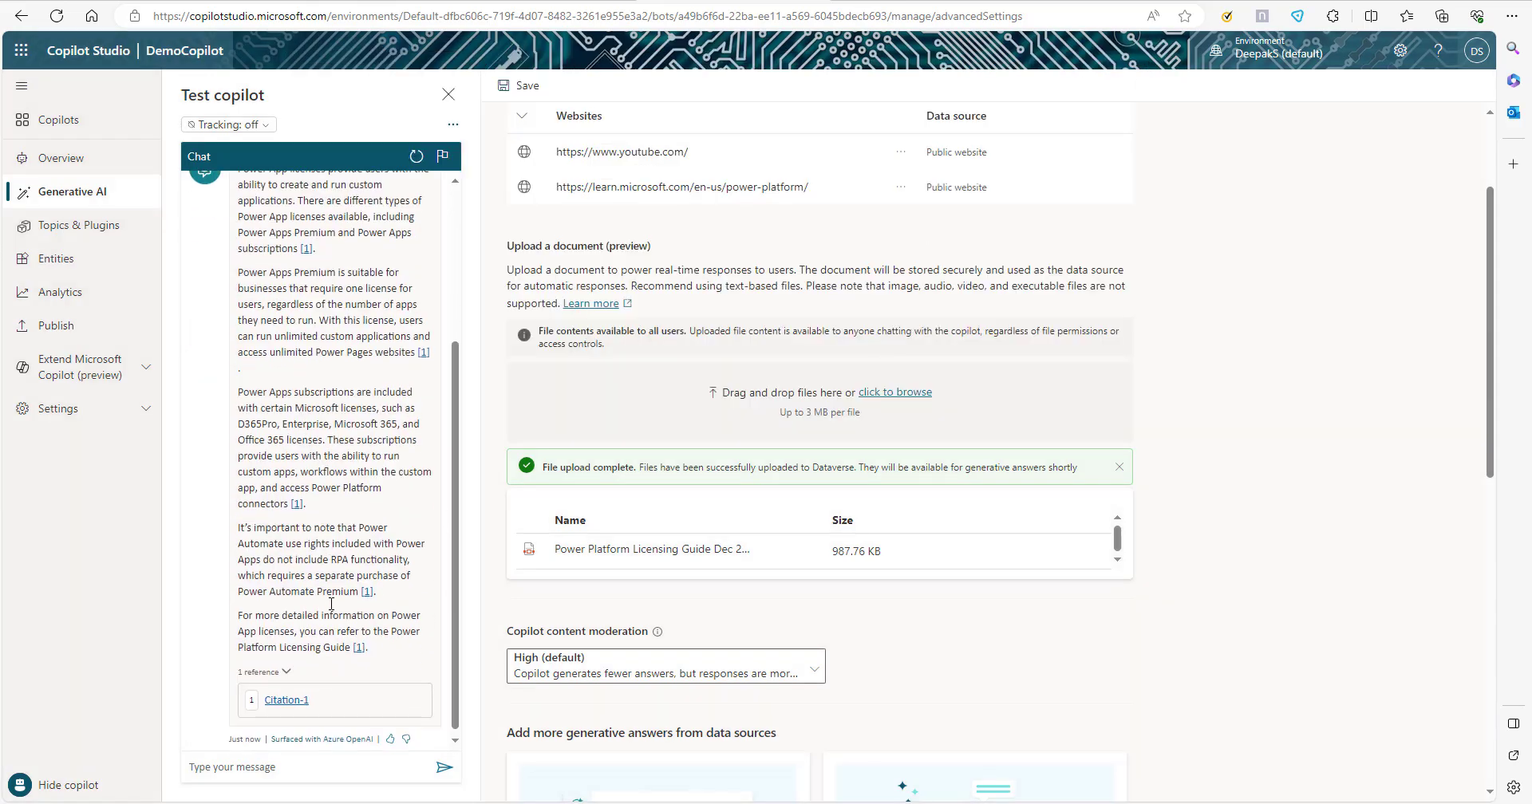
{"action": "left_click", "coordinate": [288, 696]}
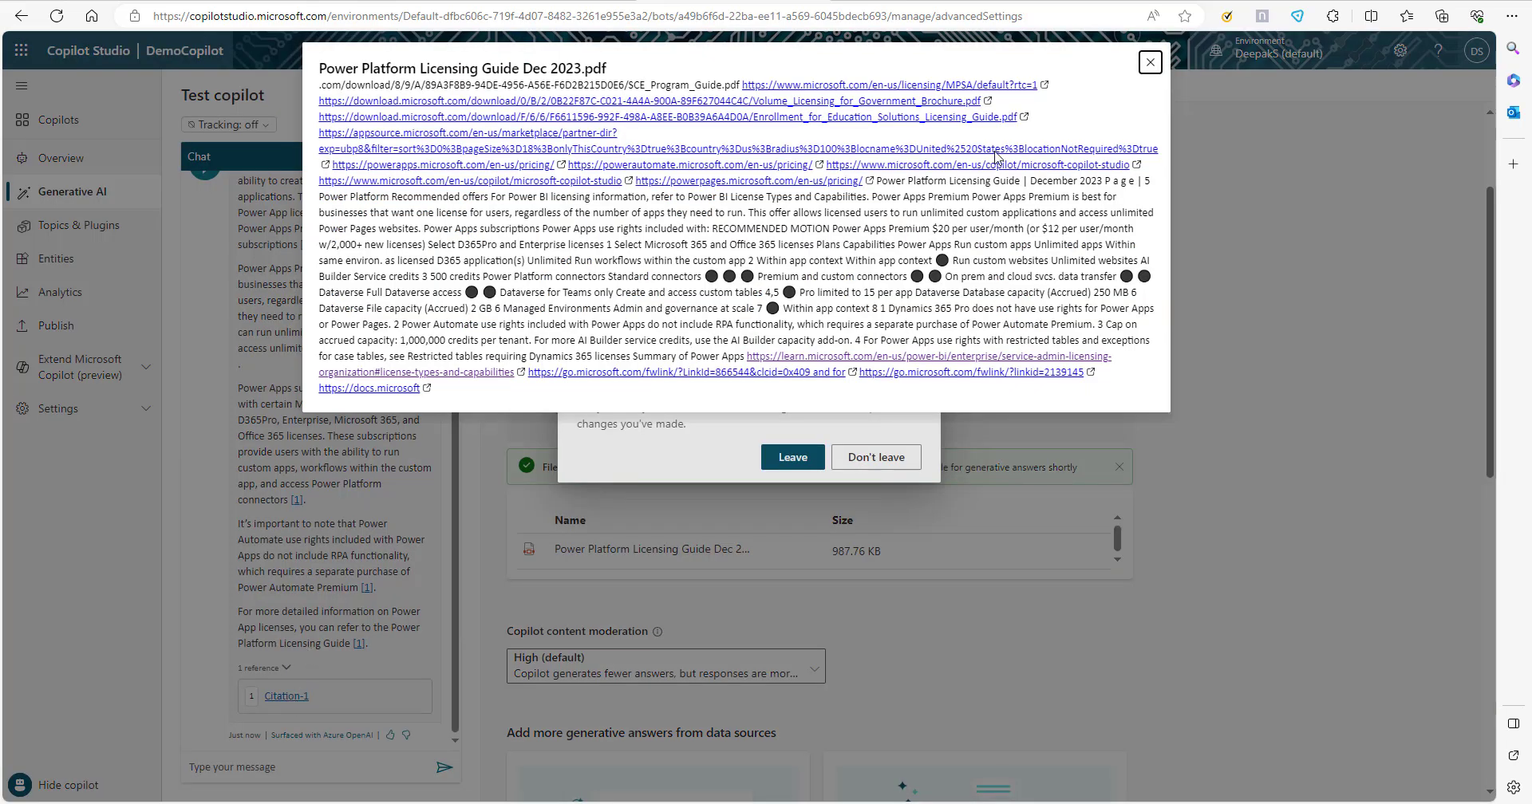
{"action": "left_click", "coordinate": [1150, 64]}
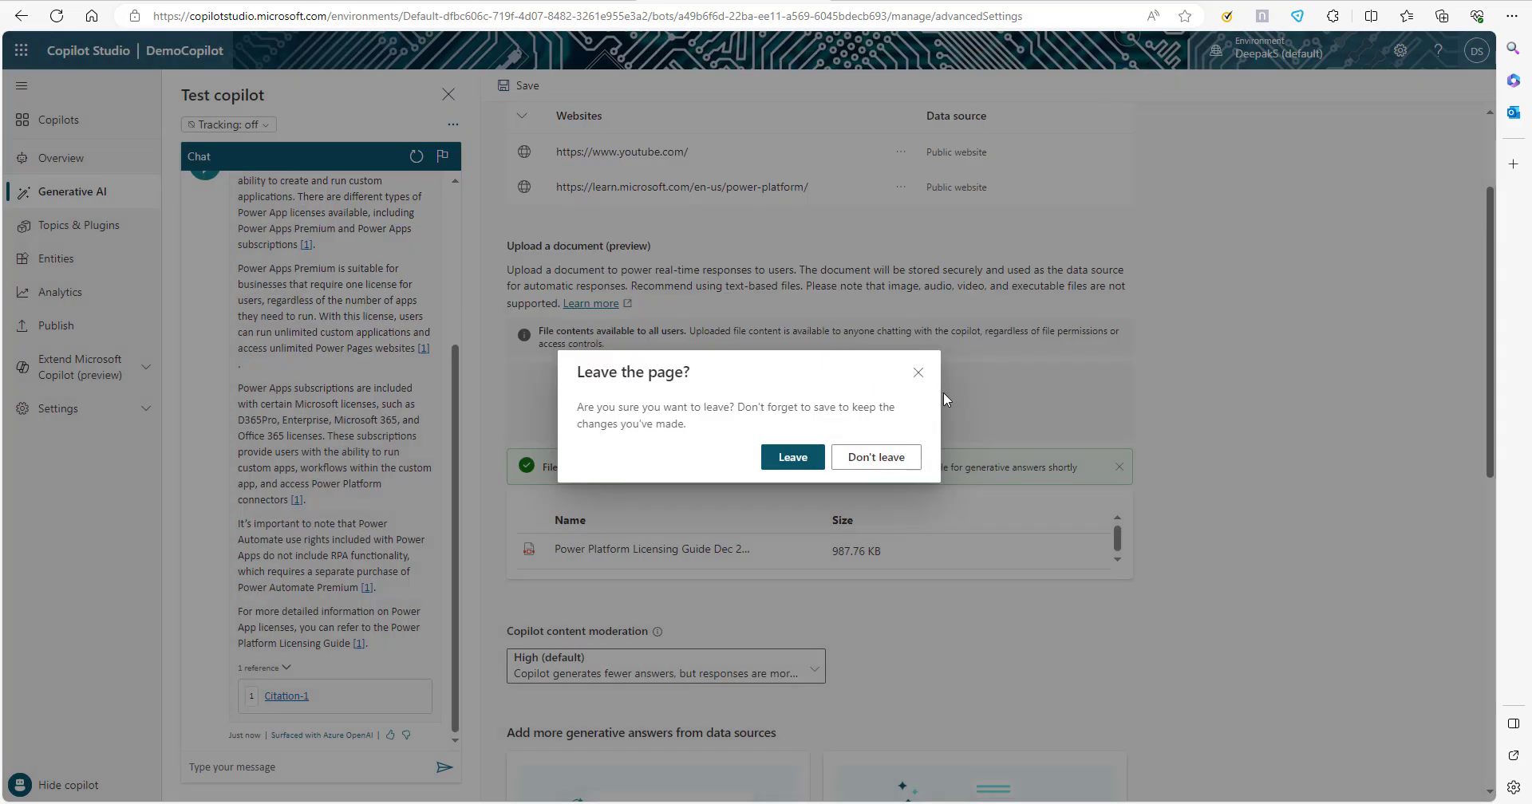
{"action": "left_click", "coordinate": [903, 387]}
Ask the copilot "Can I use AI builder with Power App free license" in the test chat.
{"action": "left_click", "coordinate": [318, 768]}
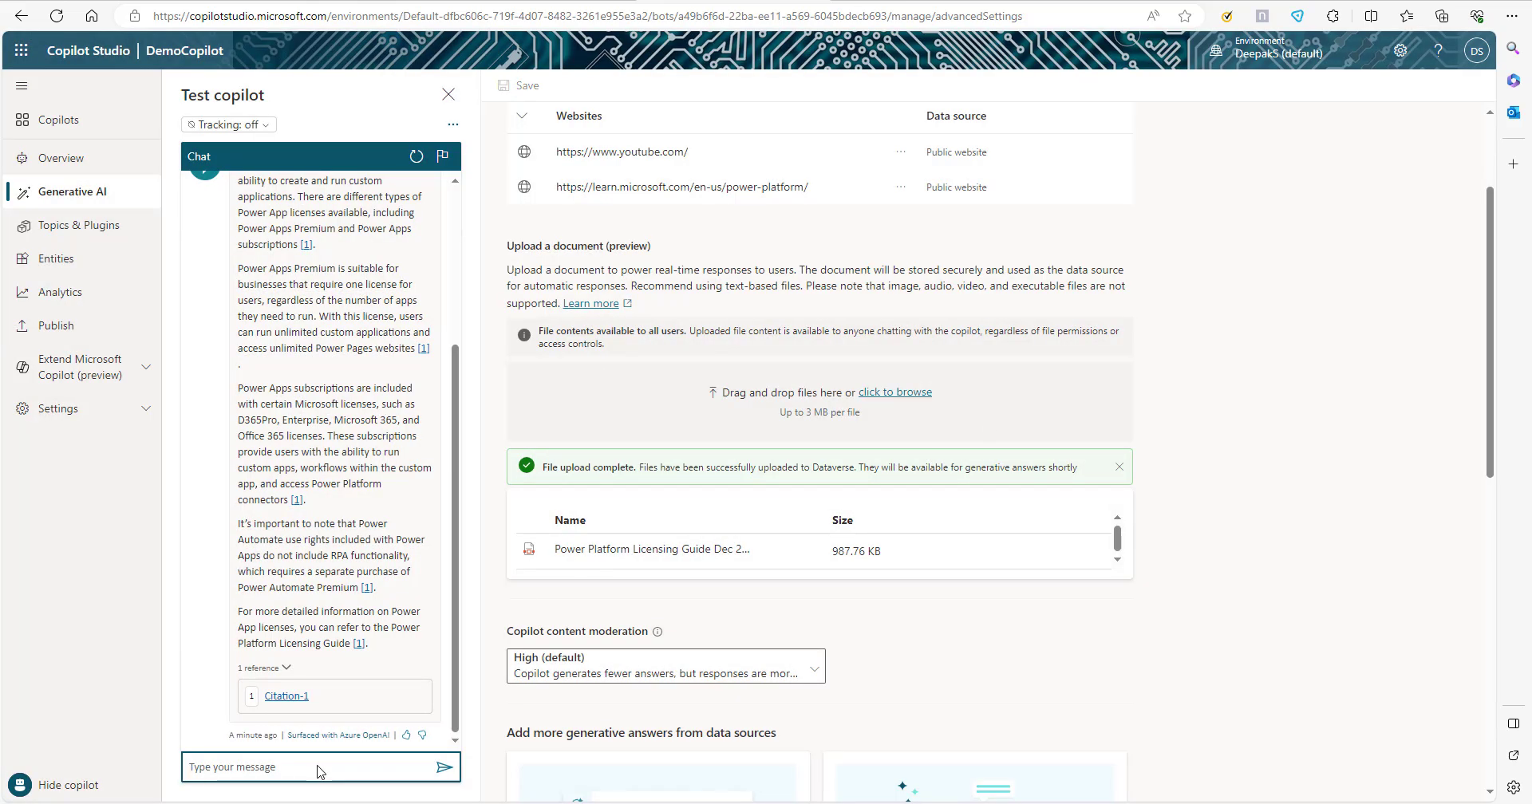
{"action": "type", "text": "C"}
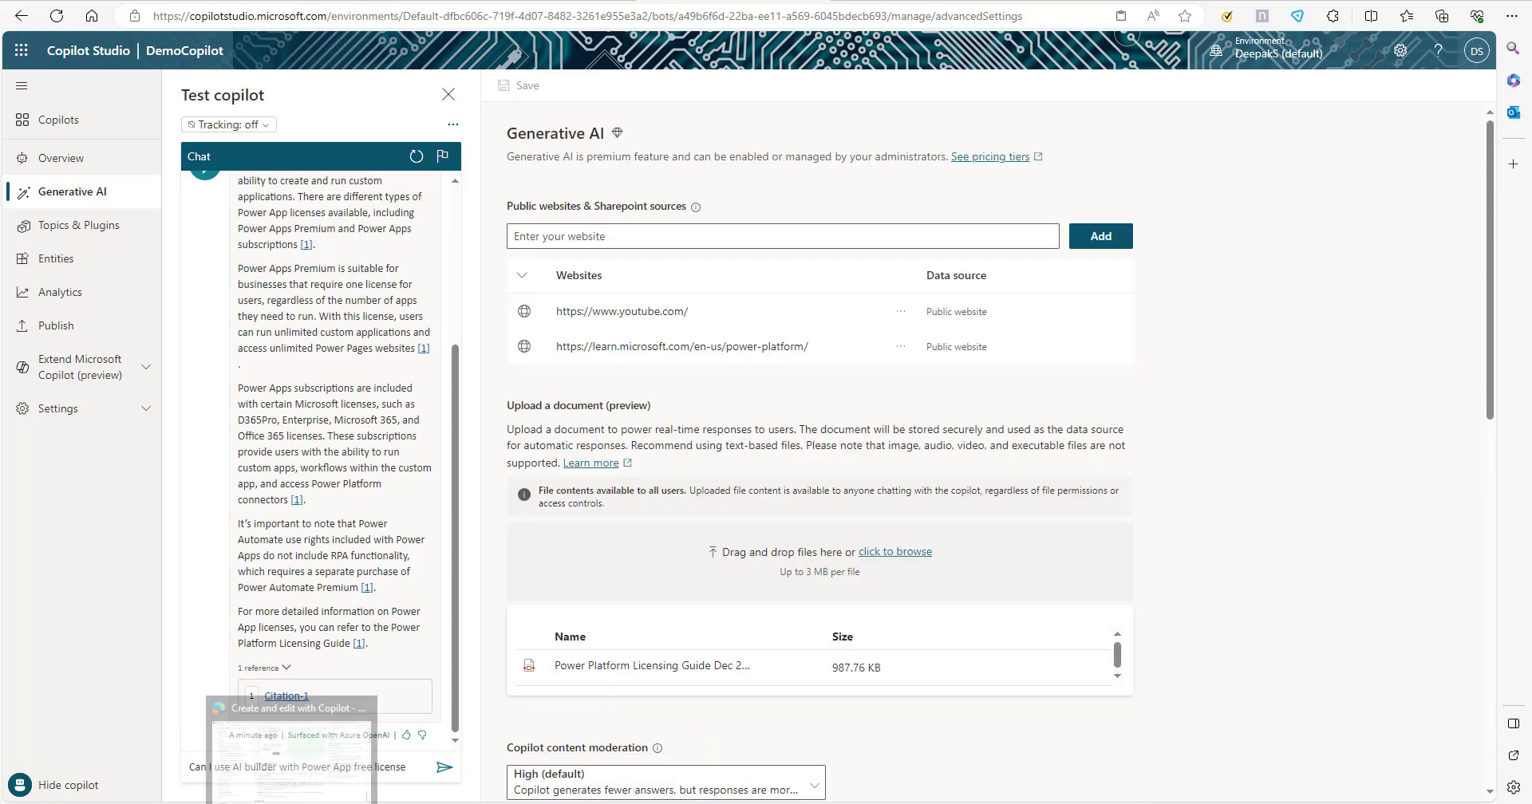
{"action": "left_click", "coordinate": [444, 767]}
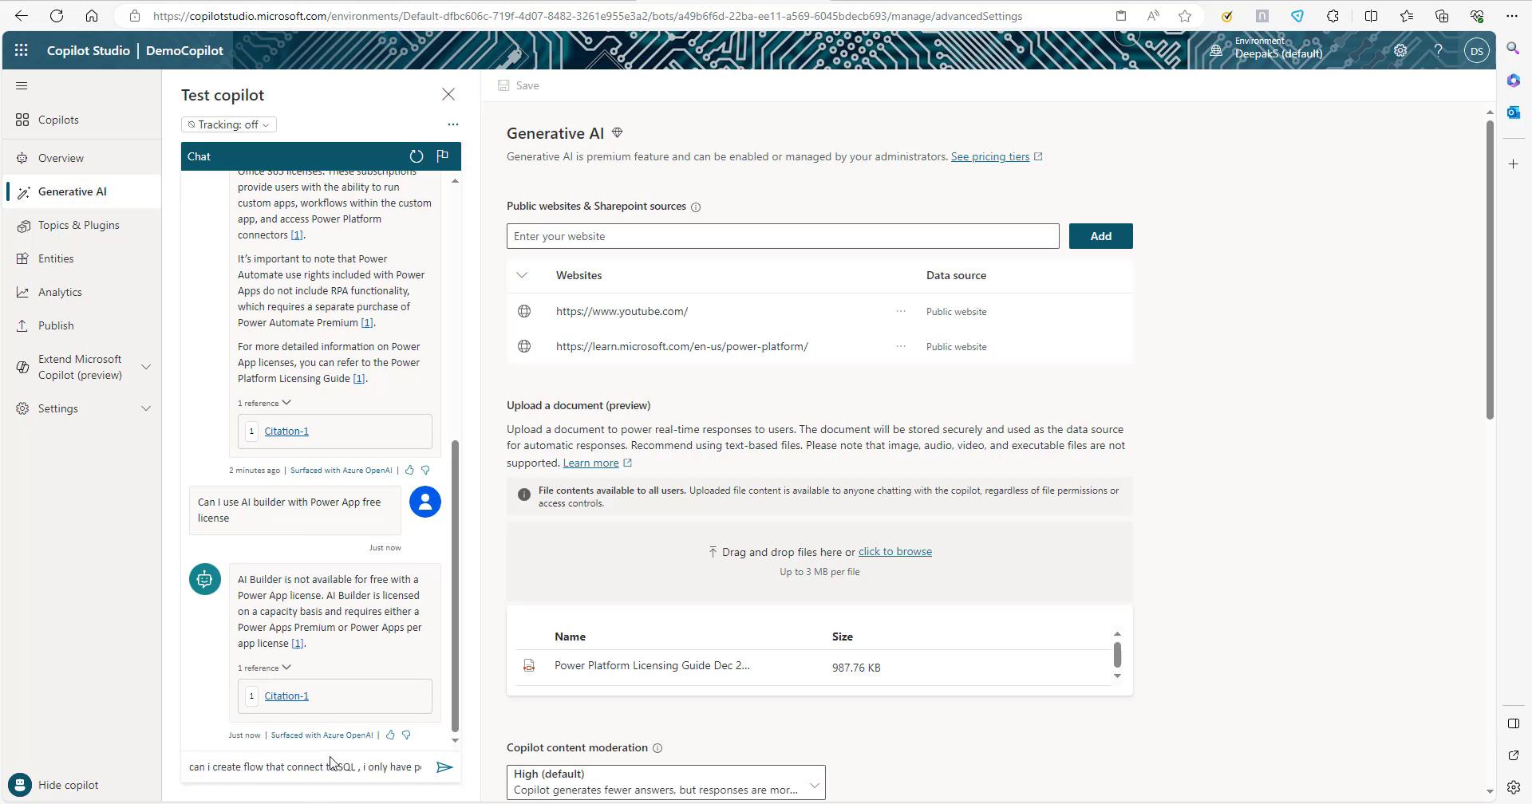
Ask "can i create flow that connect to SQL , i only have power app per user license" and open Citation-1 of the answer.
{"action": "left_click_drag", "start_coordinate": [350, 768], "coordinate": [407, 774]}
{"action": "left_click", "coordinate": [406, 772]}
{"action": "key", "text": "Return"}
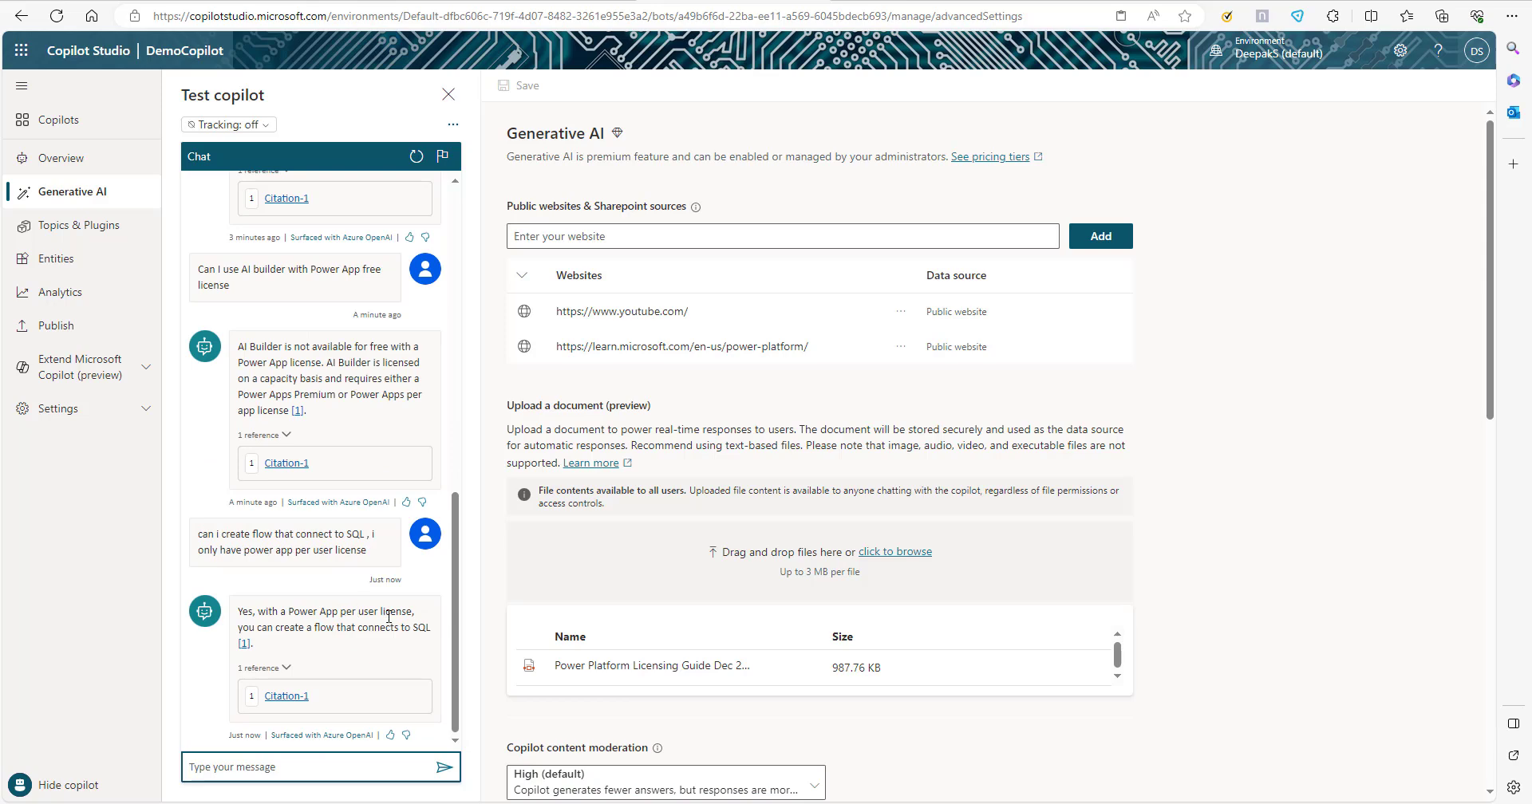
{"action": "left_click", "coordinate": [292, 701]}
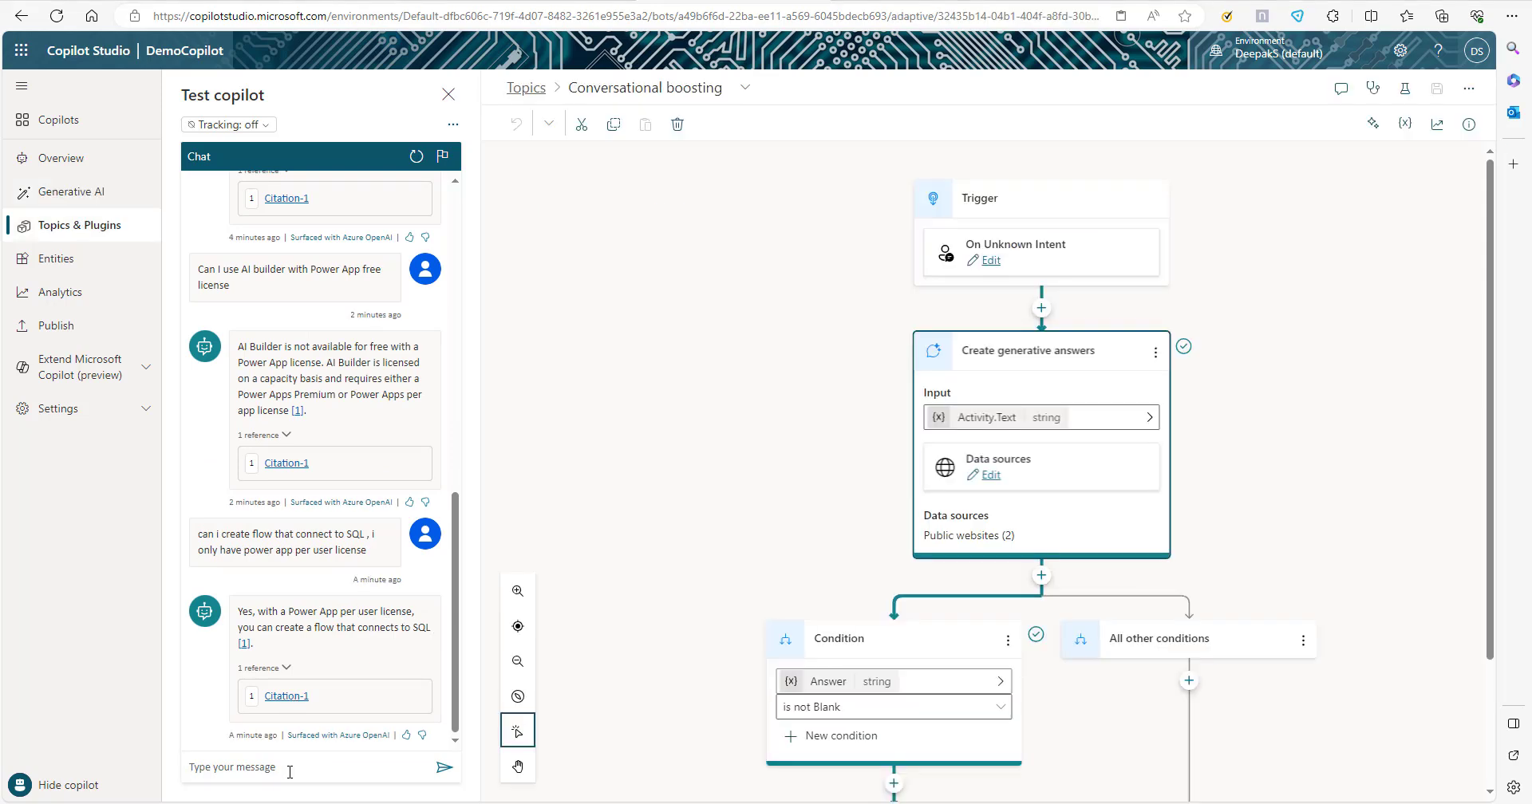
Ask the copilot for Power Automate license details and read its whole answer down to the references.
{"action": "left_click", "coordinate": [291, 771]}
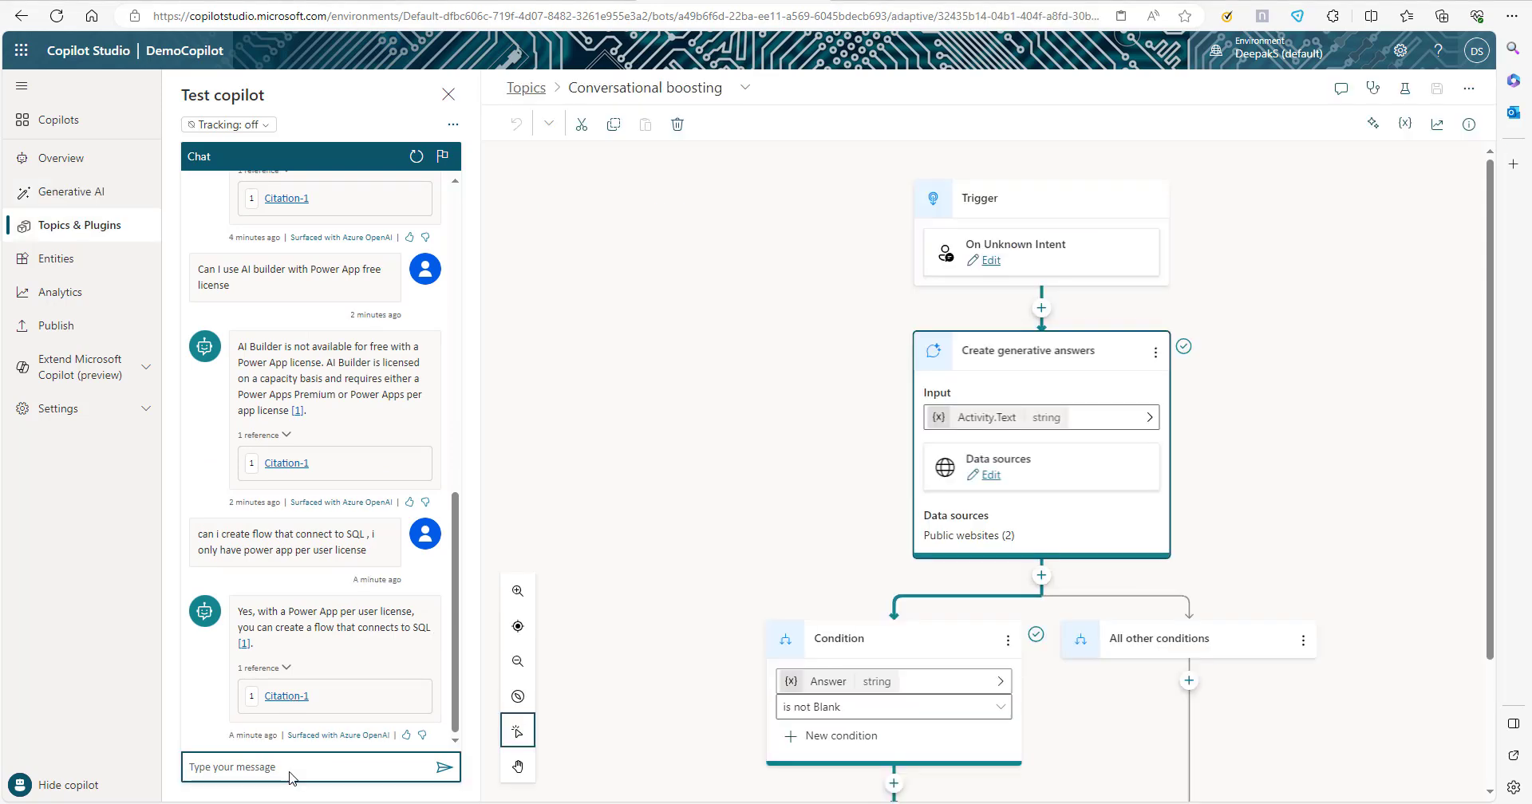
{"action": "type", "text": "power automate license details"}
{"action": "key", "text": "Return"}
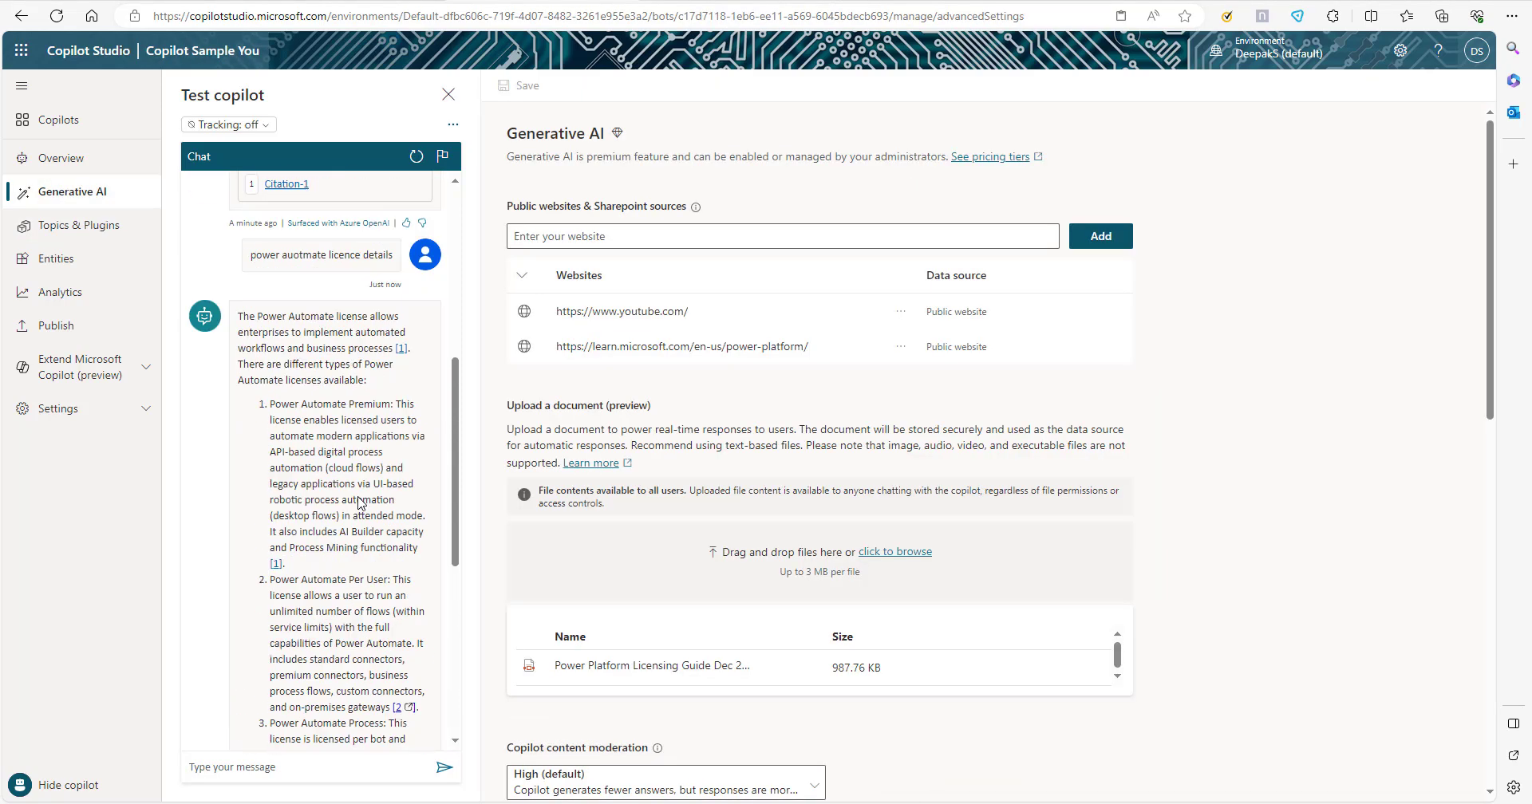
{"action": "scroll", "coordinate": [359, 503], "scroll_direction": "up", "scroll_amount": 1}
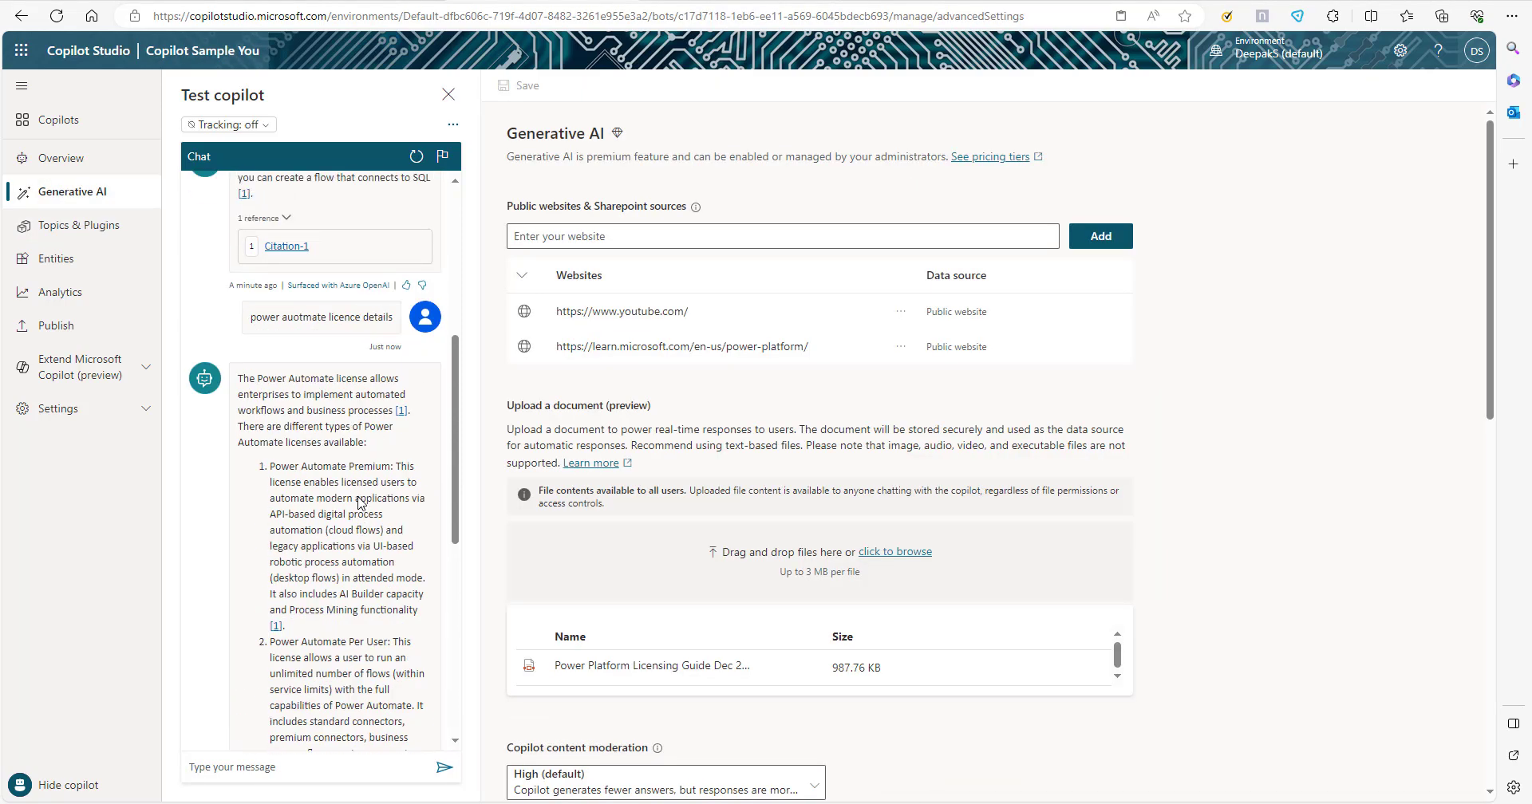
{"action": "scroll", "coordinate": [358, 503], "scroll_direction": "down", "scroll_amount": 1}
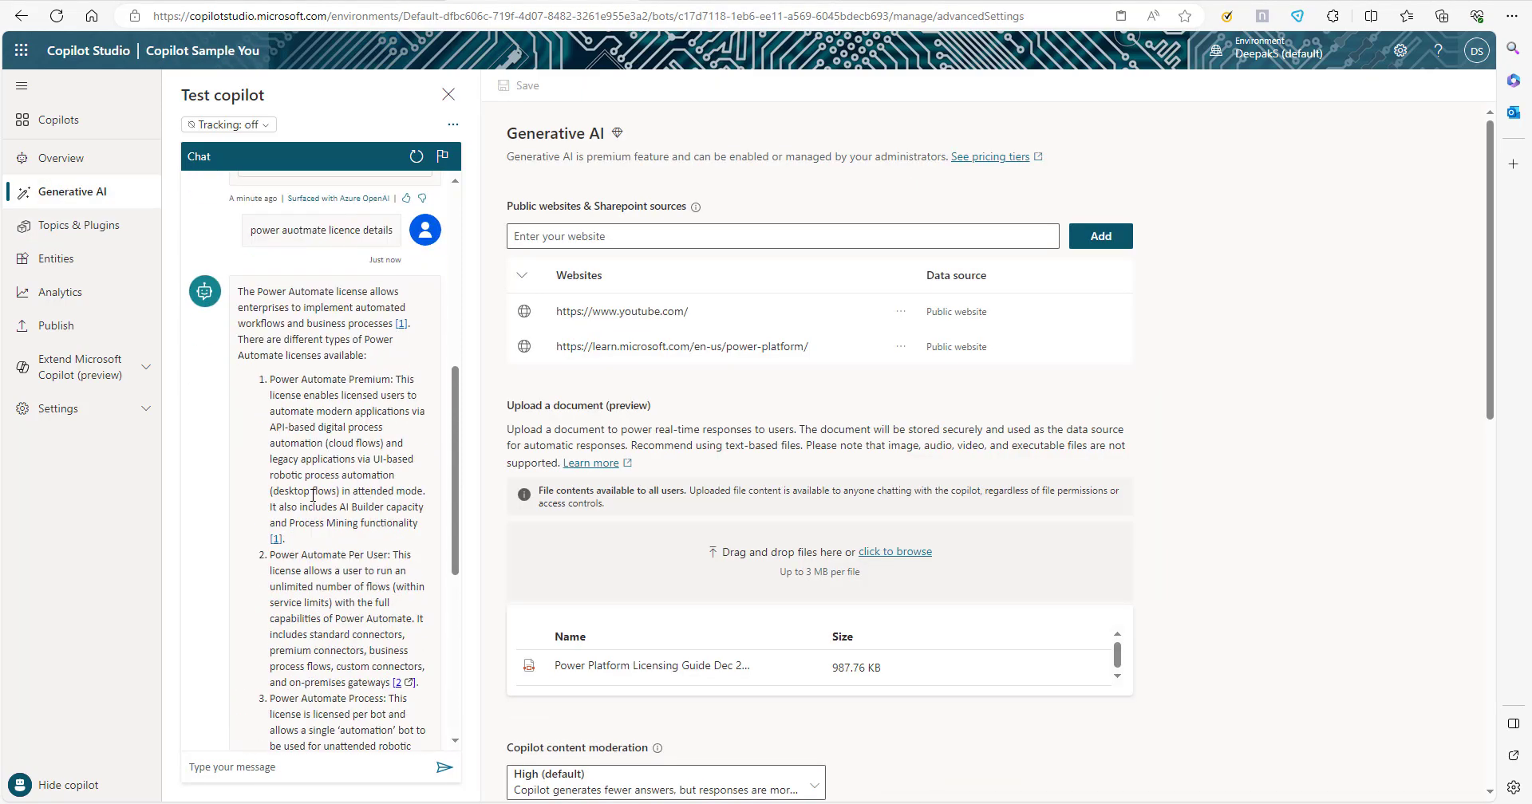
{"action": "scroll", "coordinate": [313, 496], "scroll_direction": "down", "scroll_amount": 4}
{"action": "scroll", "coordinate": [313, 495], "scroll_direction": "down", "scroll_amount": 2}
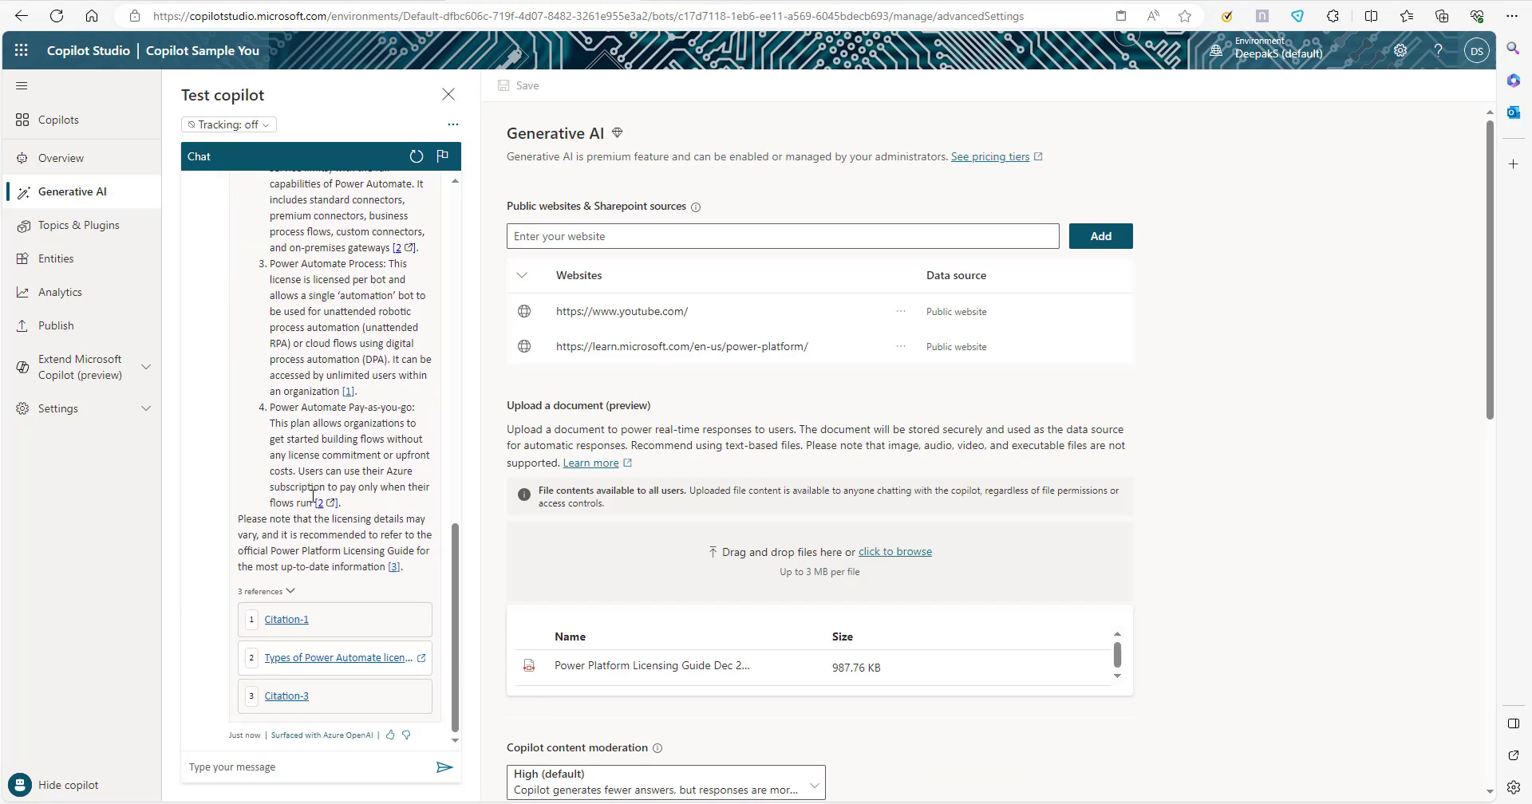
View the "Types of Power Automate licenses" reference page, and return to the copilot's Generative AI settings.
{"action": "left_click", "coordinate": [349, 664]}
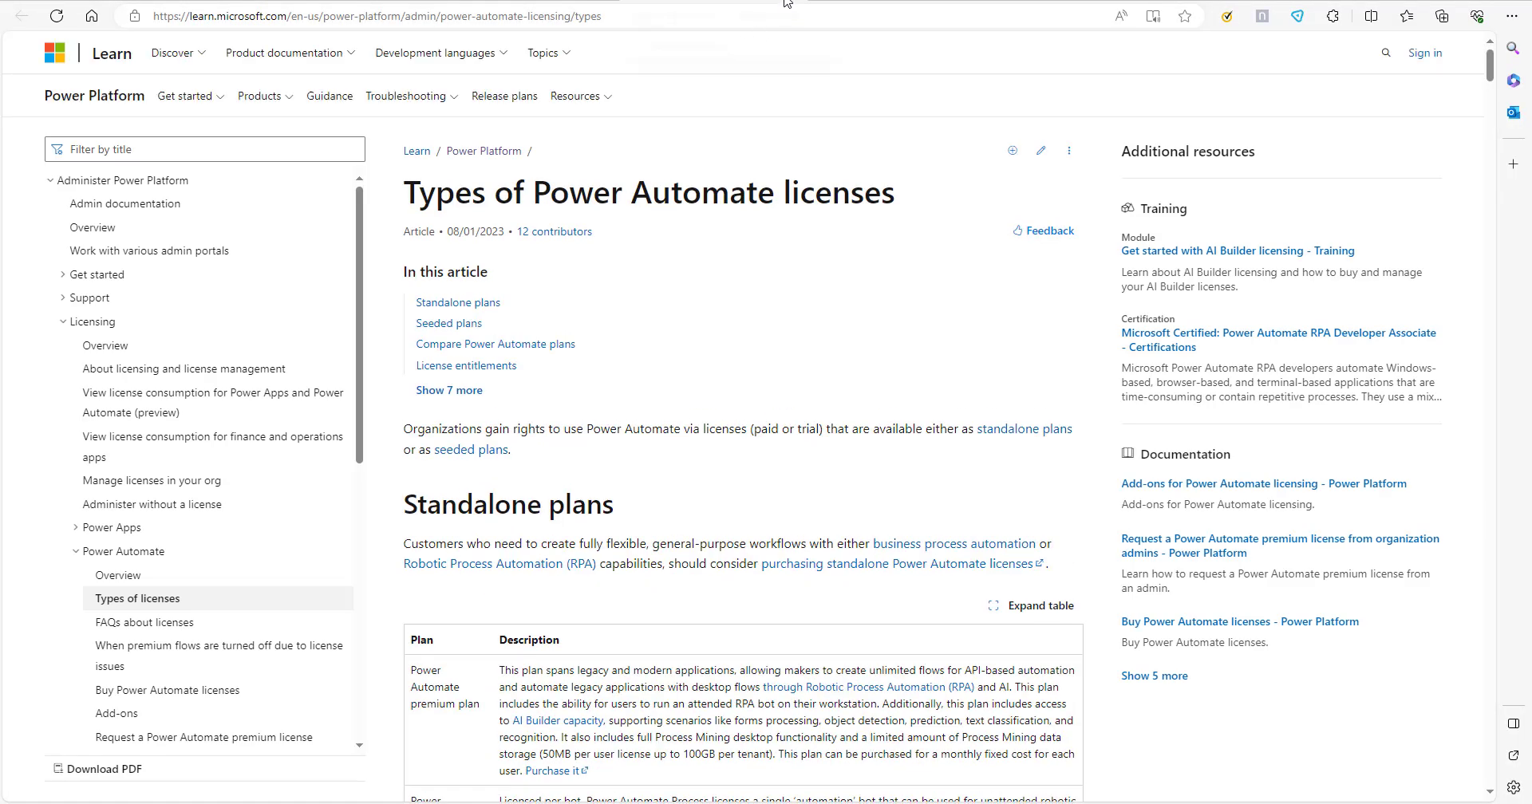
{"action": "left_click", "coordinate": [542, 2]}
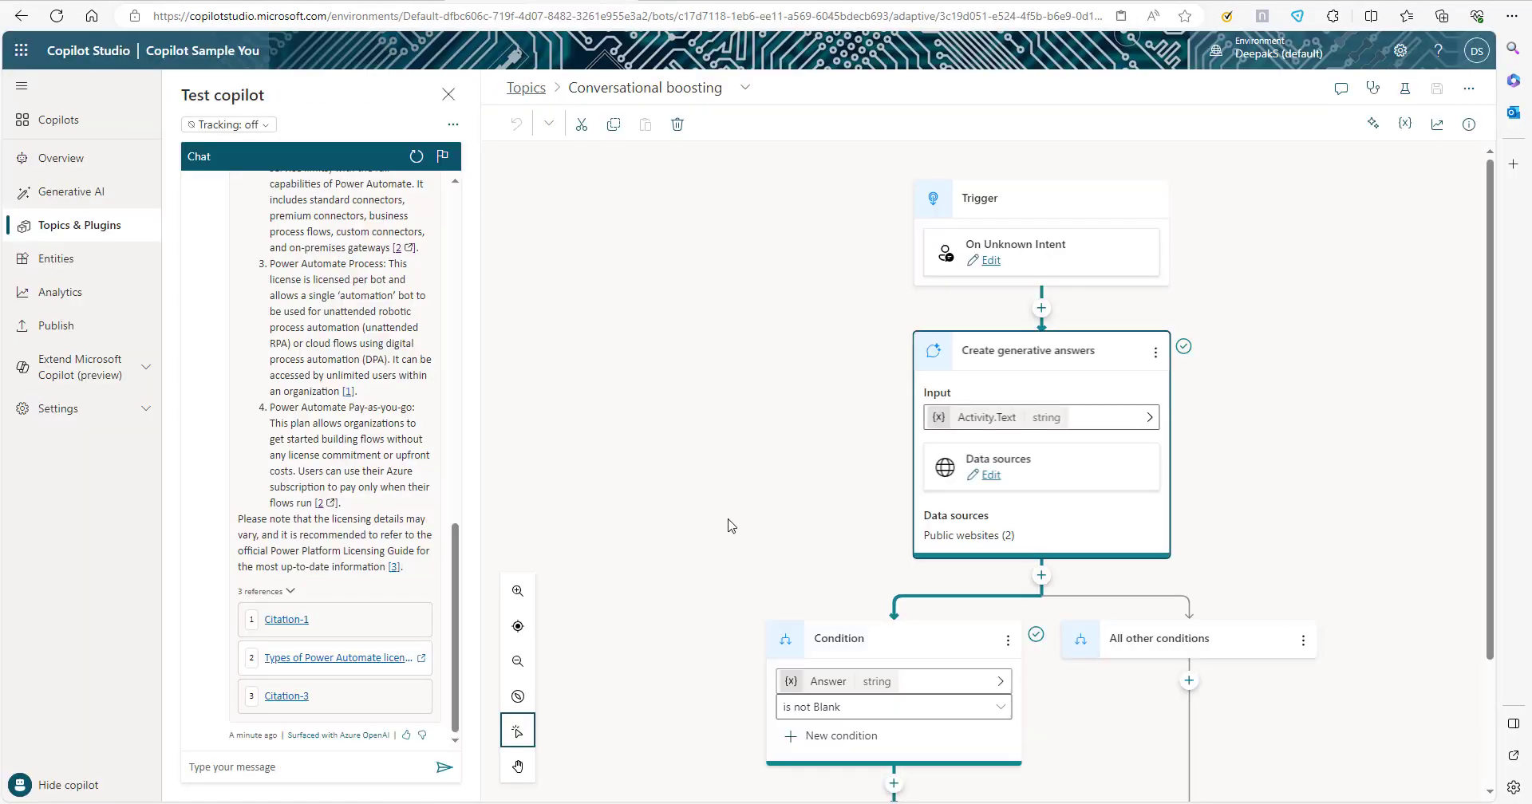
{"action": "left_click", "coordinate": [72, 192]}
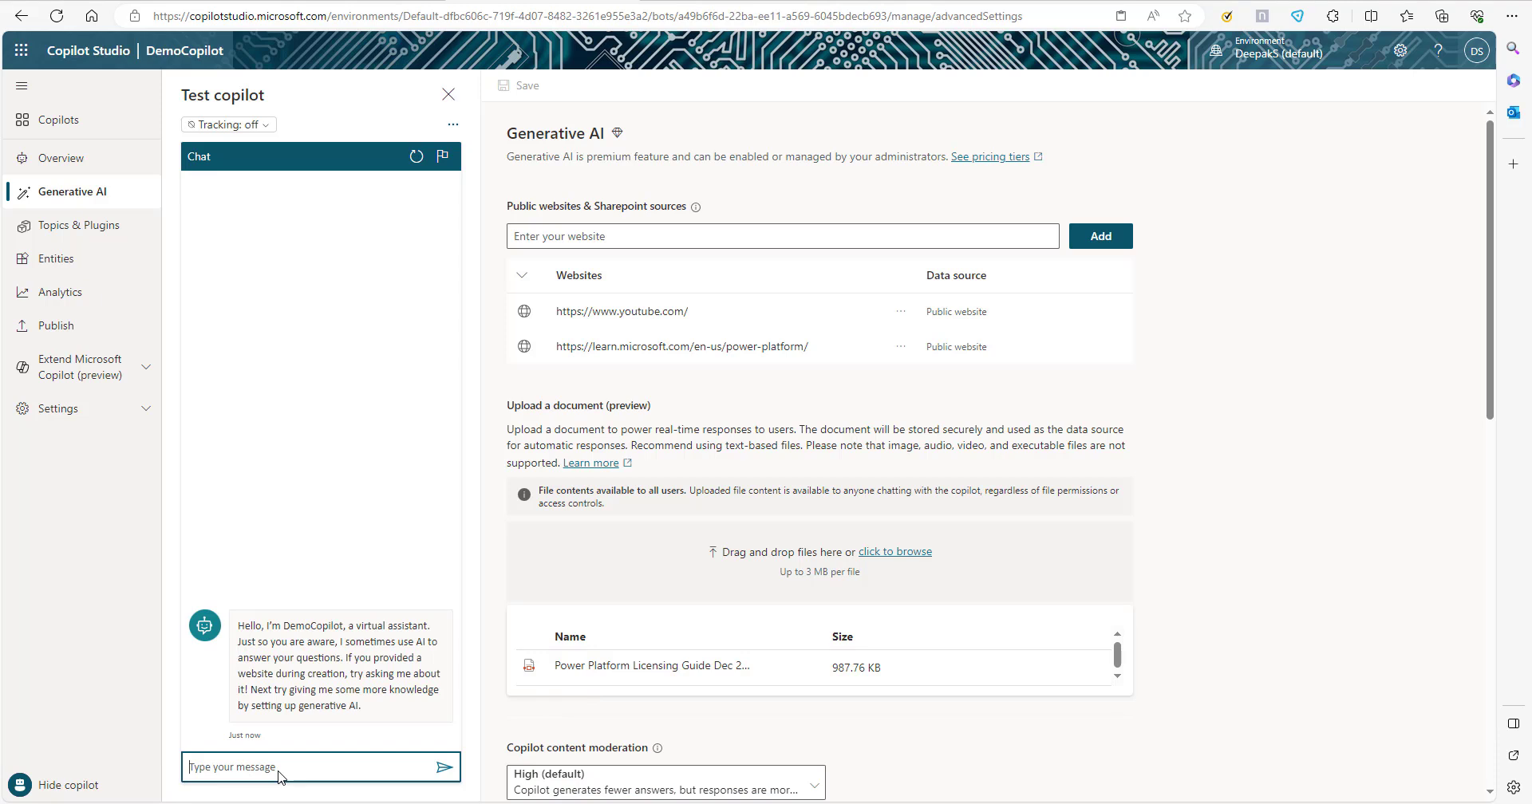
Ask DemoCopilot about "power apps gallery" in the test chat.
{"action": "type", "text": "power apps gallery"}
{"action": "key", "text": "Return"}
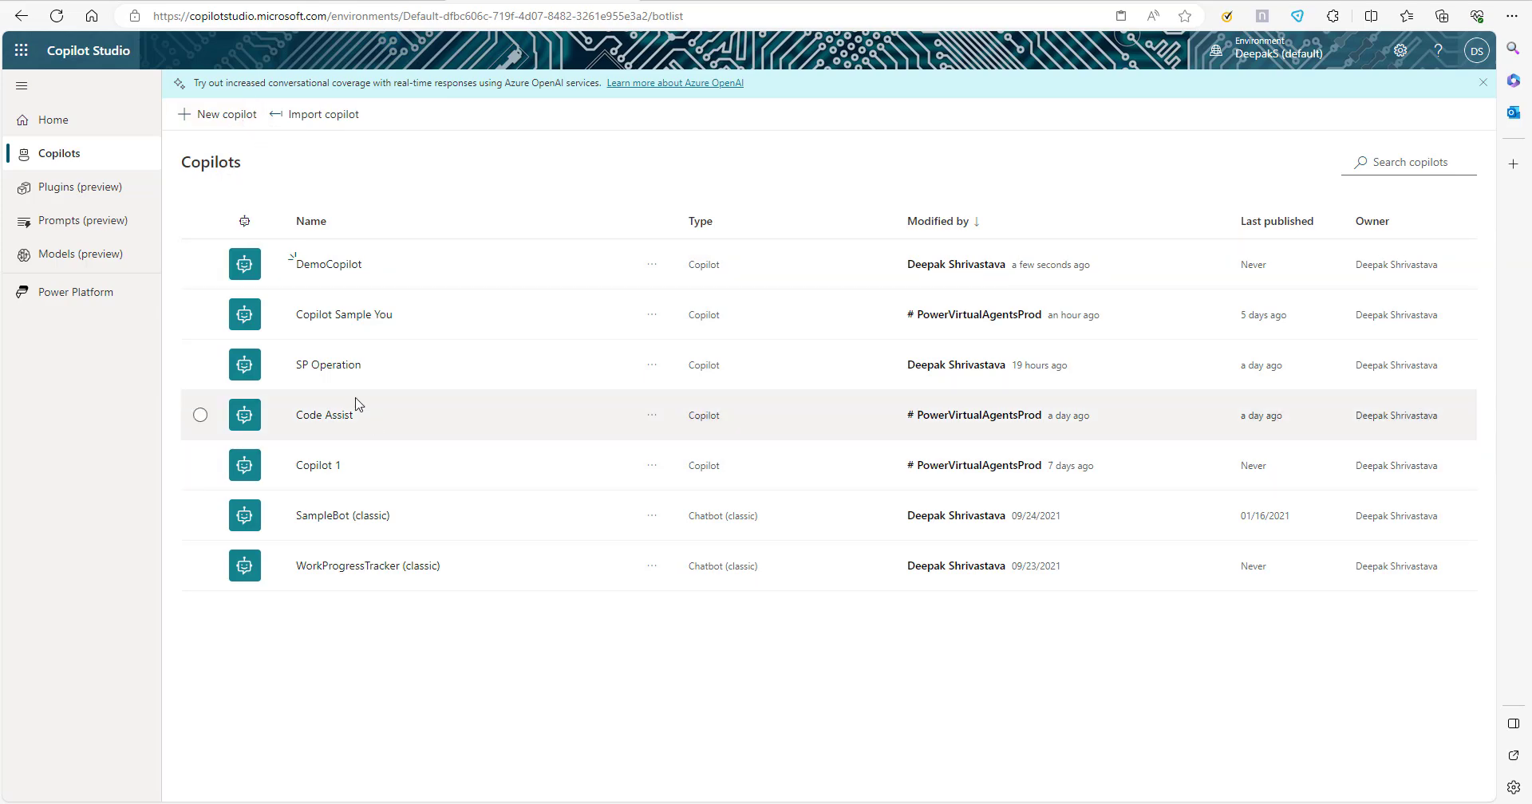
Open the Code Assist copilot and review the websites, document upload and content moderation in its Generative AI settings.
{"action": "left_click", "coordinate": [325, 416]}
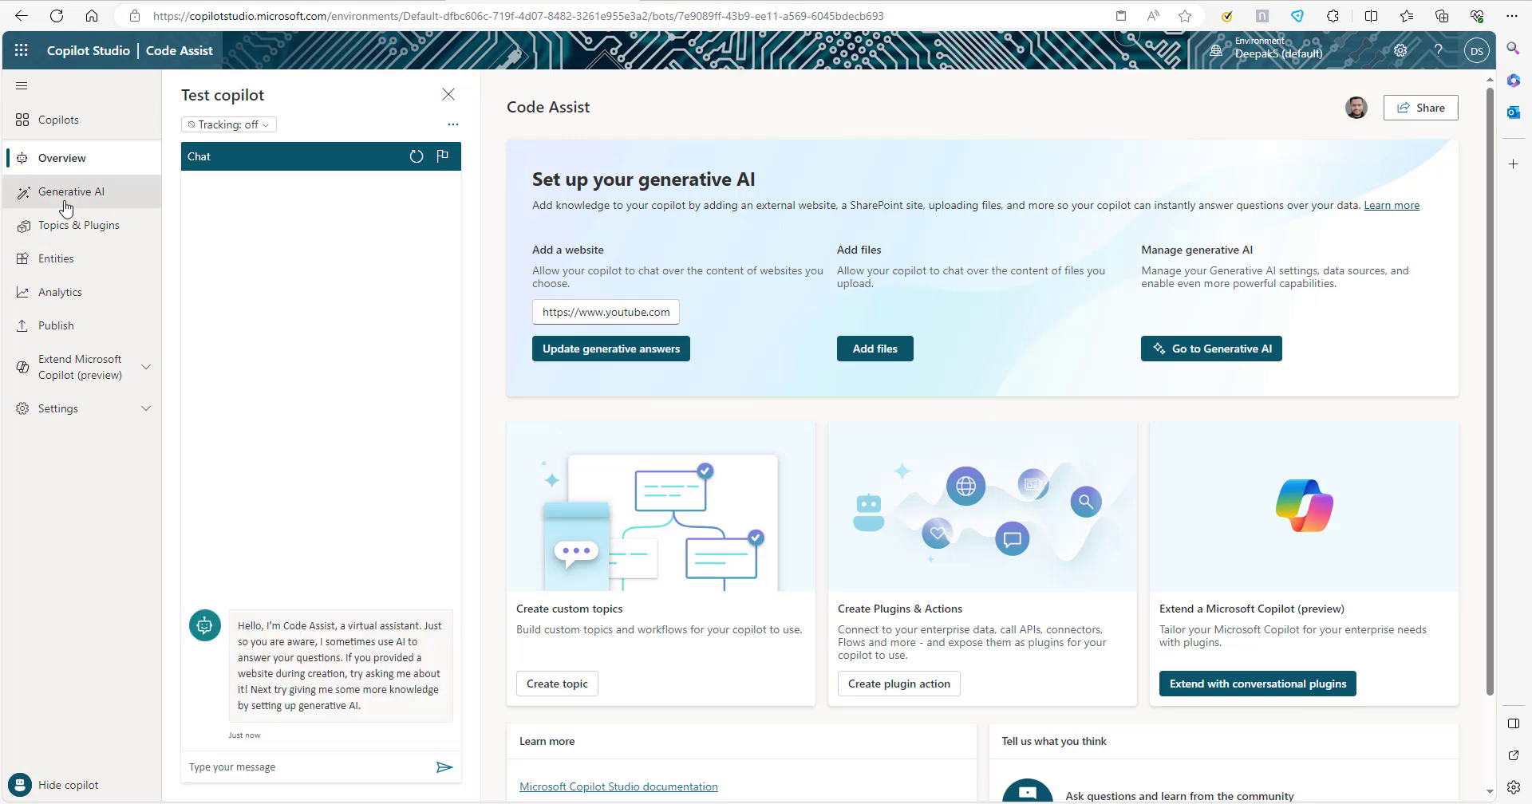
{"action": "left_click", "coordinate": [61, 194]}
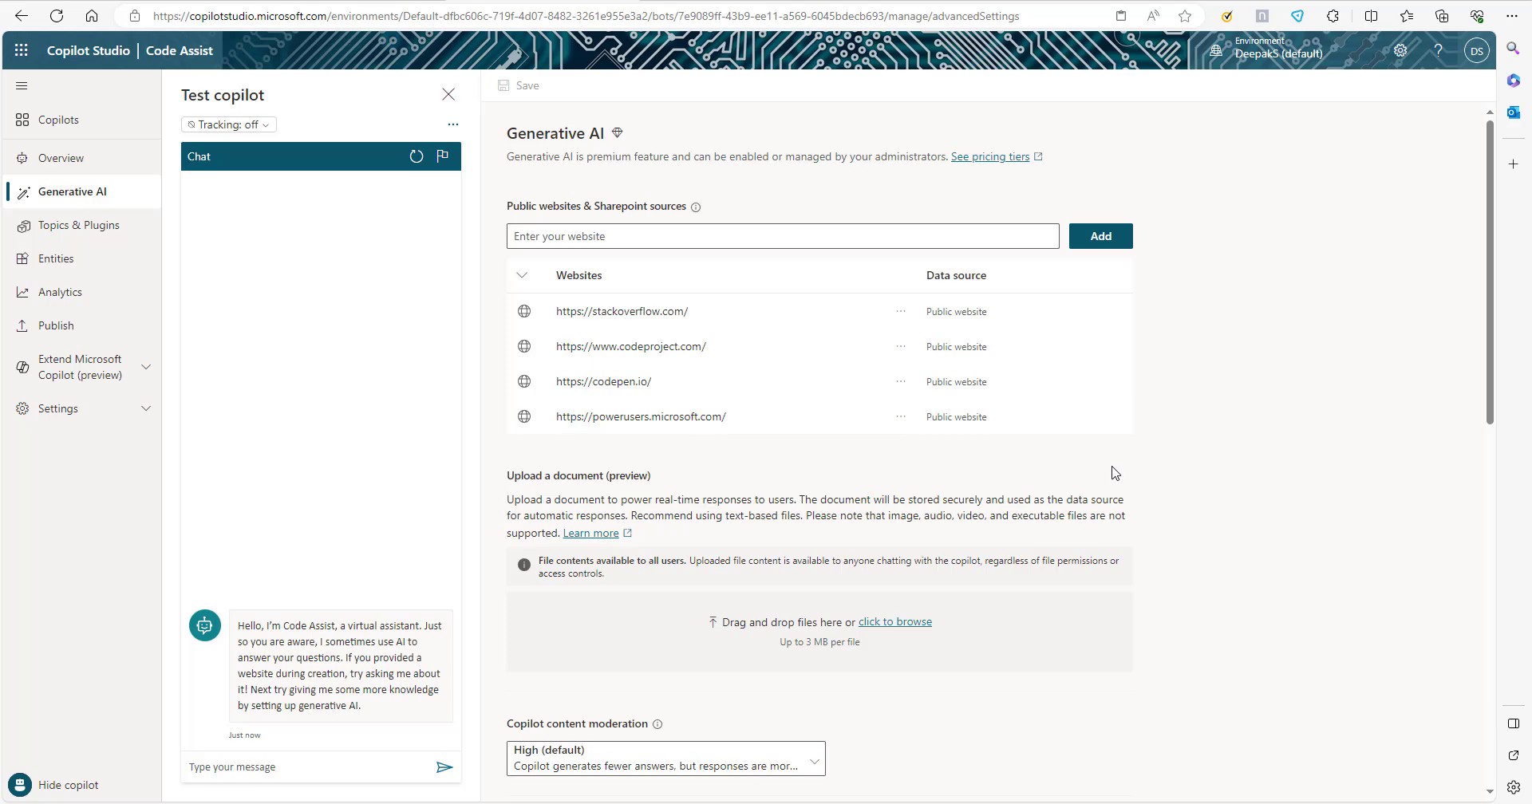
{"action": "scroll", "coordinate": [664, 621], "scroll_direction": "down", "scroll_amount": 5}
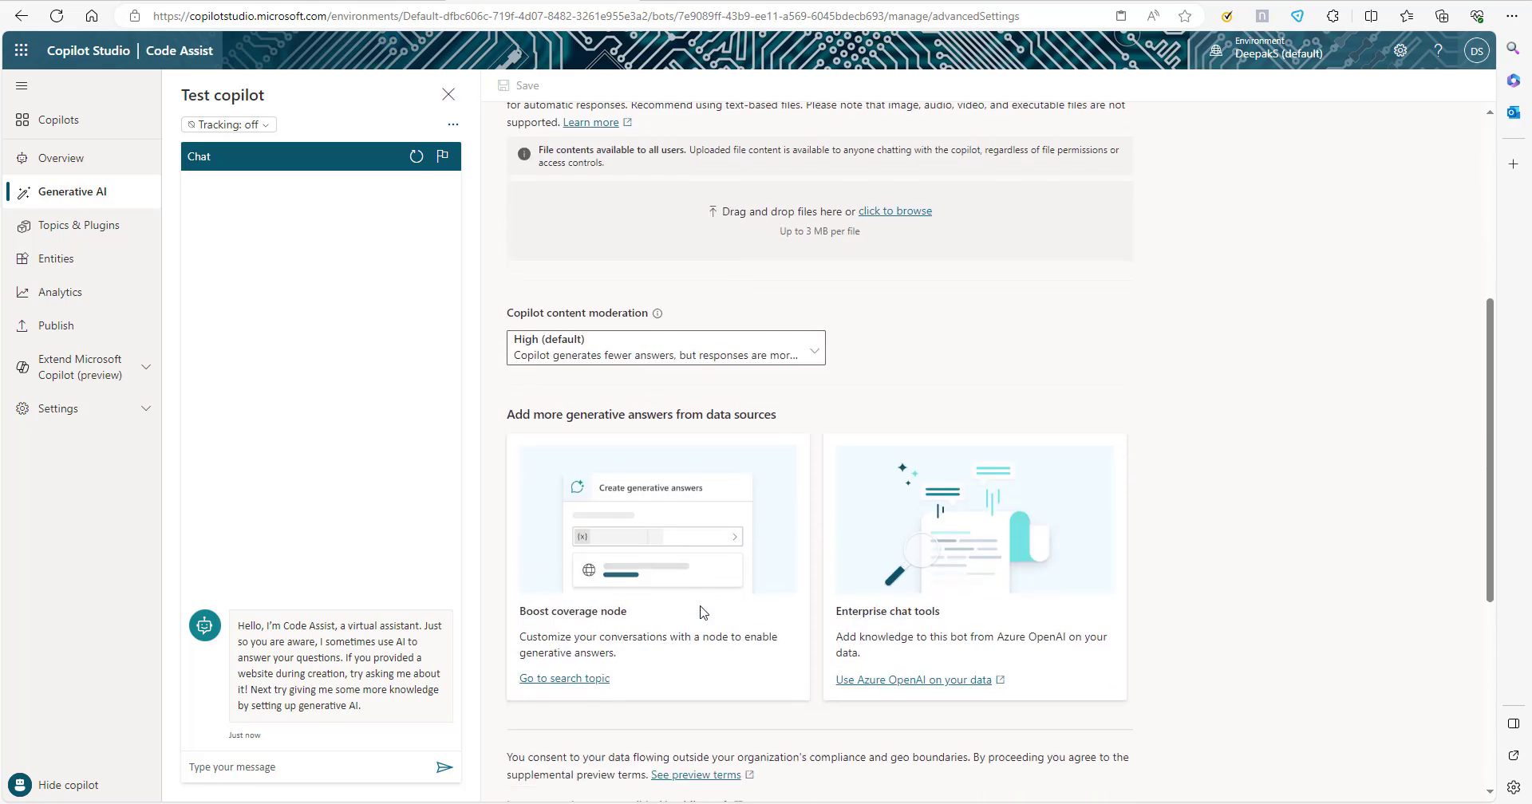
{"action": "scroll", "coordinate": [701, 612], "scroll_direction": "down", "scroll_amount": 5}
{"action": "scroll", "coordinate": [718, 598], "scroll_direction": "up", "scroll_amount": 10}
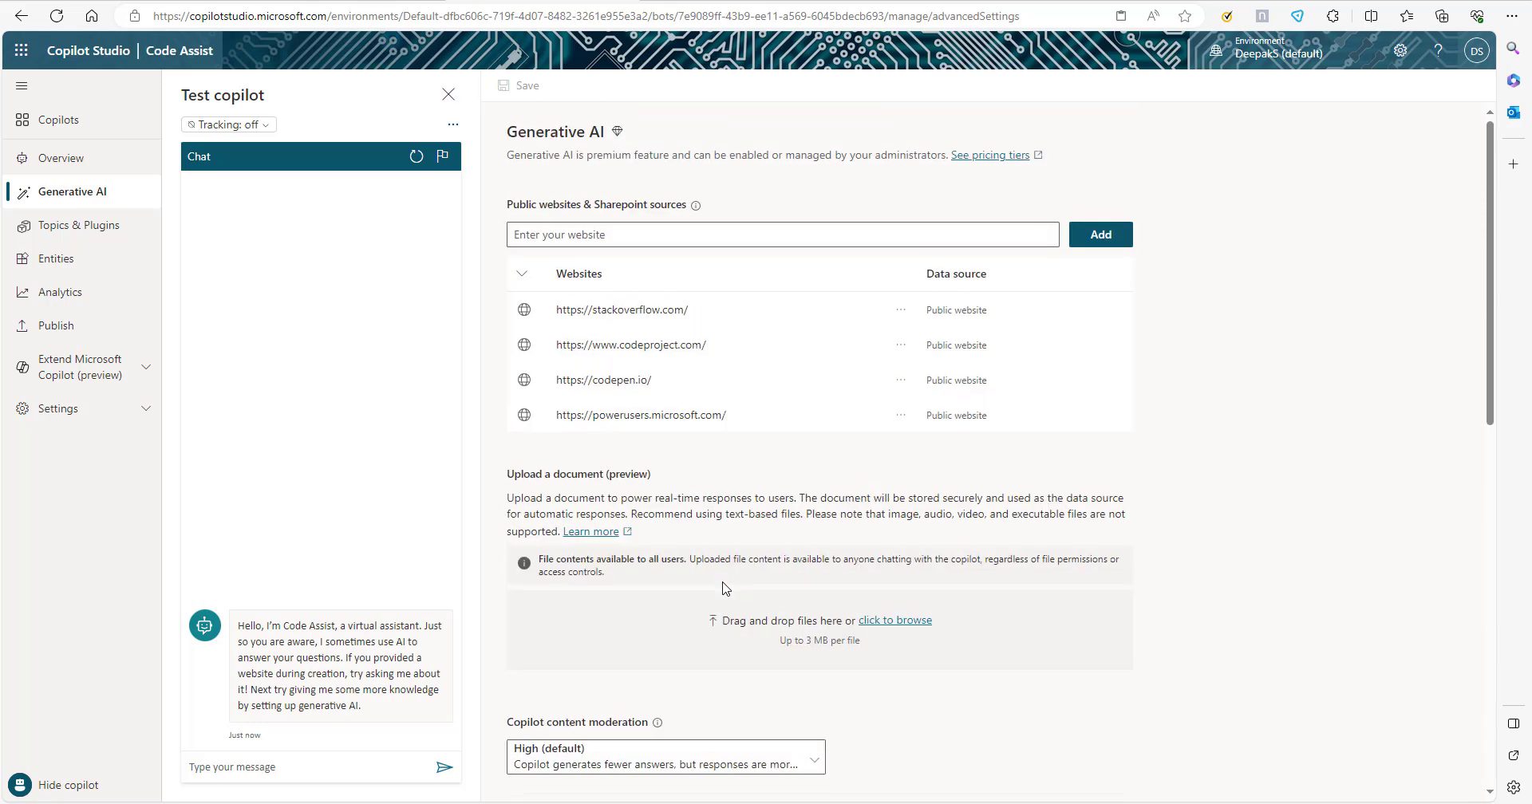
Ask Code Assist "give me a code sample for collect data from sharepoint list to a collection" and highlight part of its answer.
{"action": "left_click", "coordinate": [248, 772]}
{"action": "key", "text": "ctrl+v"}
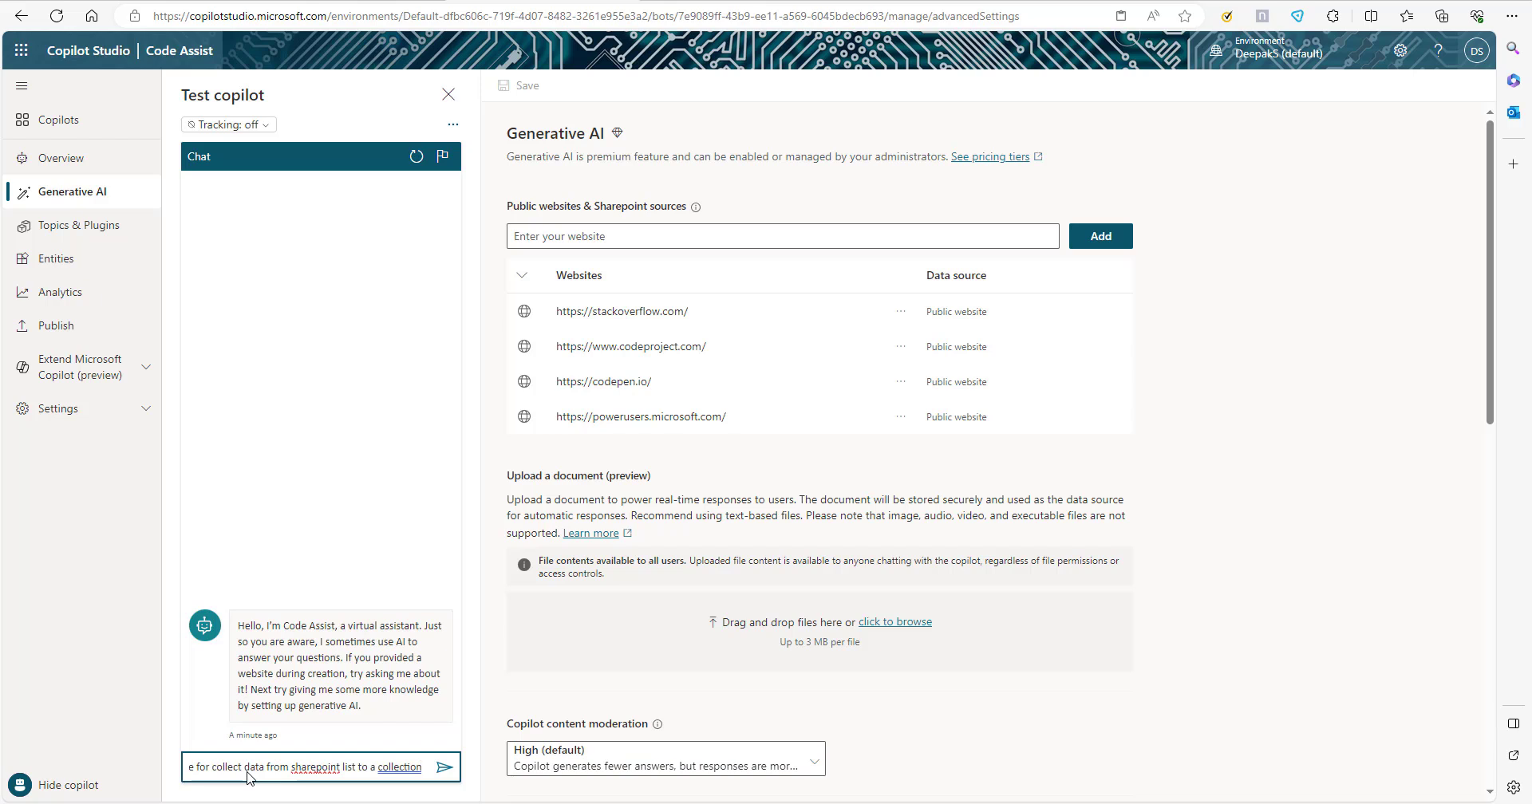
{"action": "key", "text": "Return"}
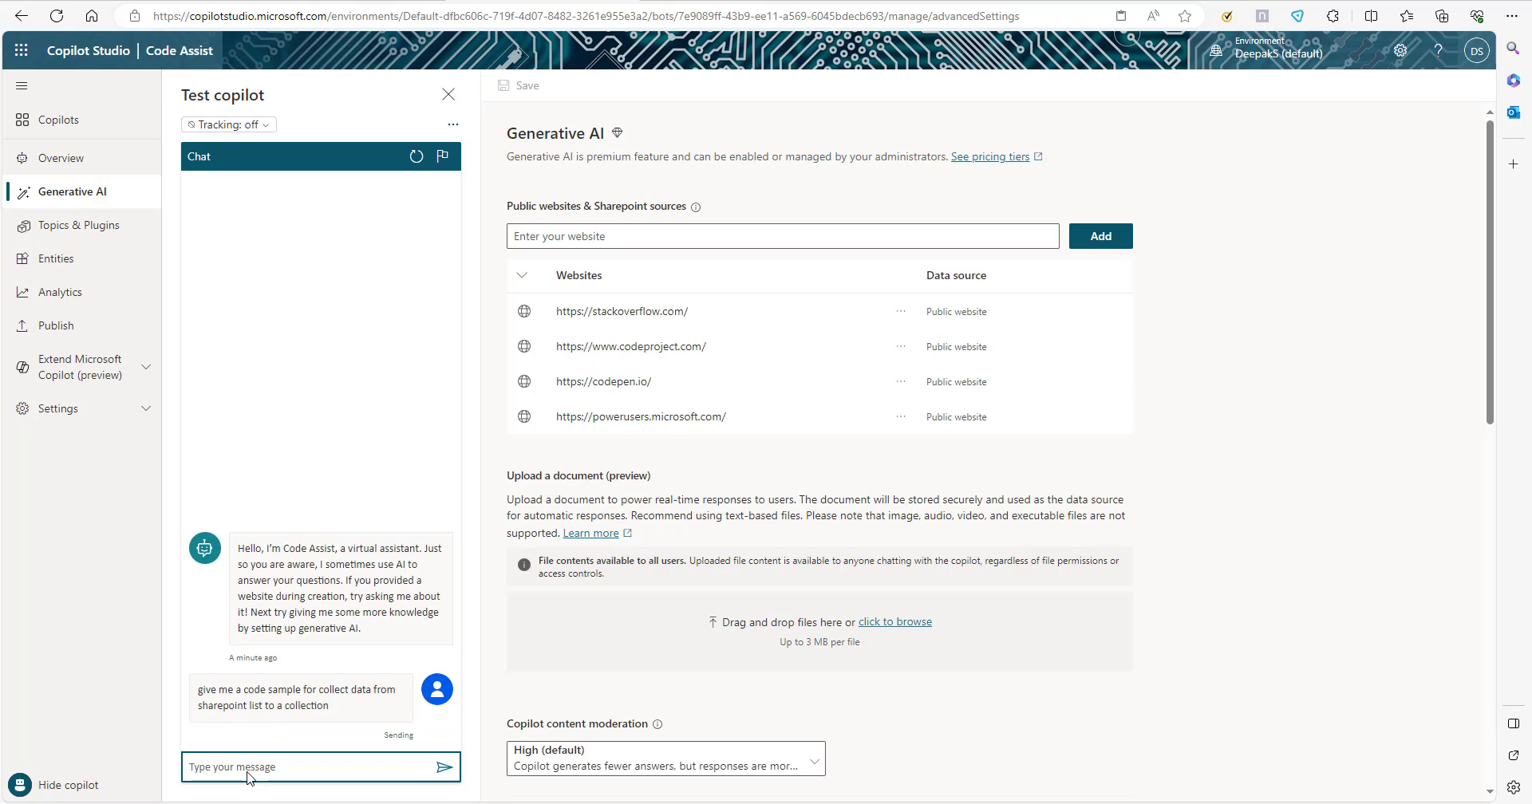
{"action": "left_click_drag", "start_coordinate": [244, 292], "coordinate": [419, 375]}
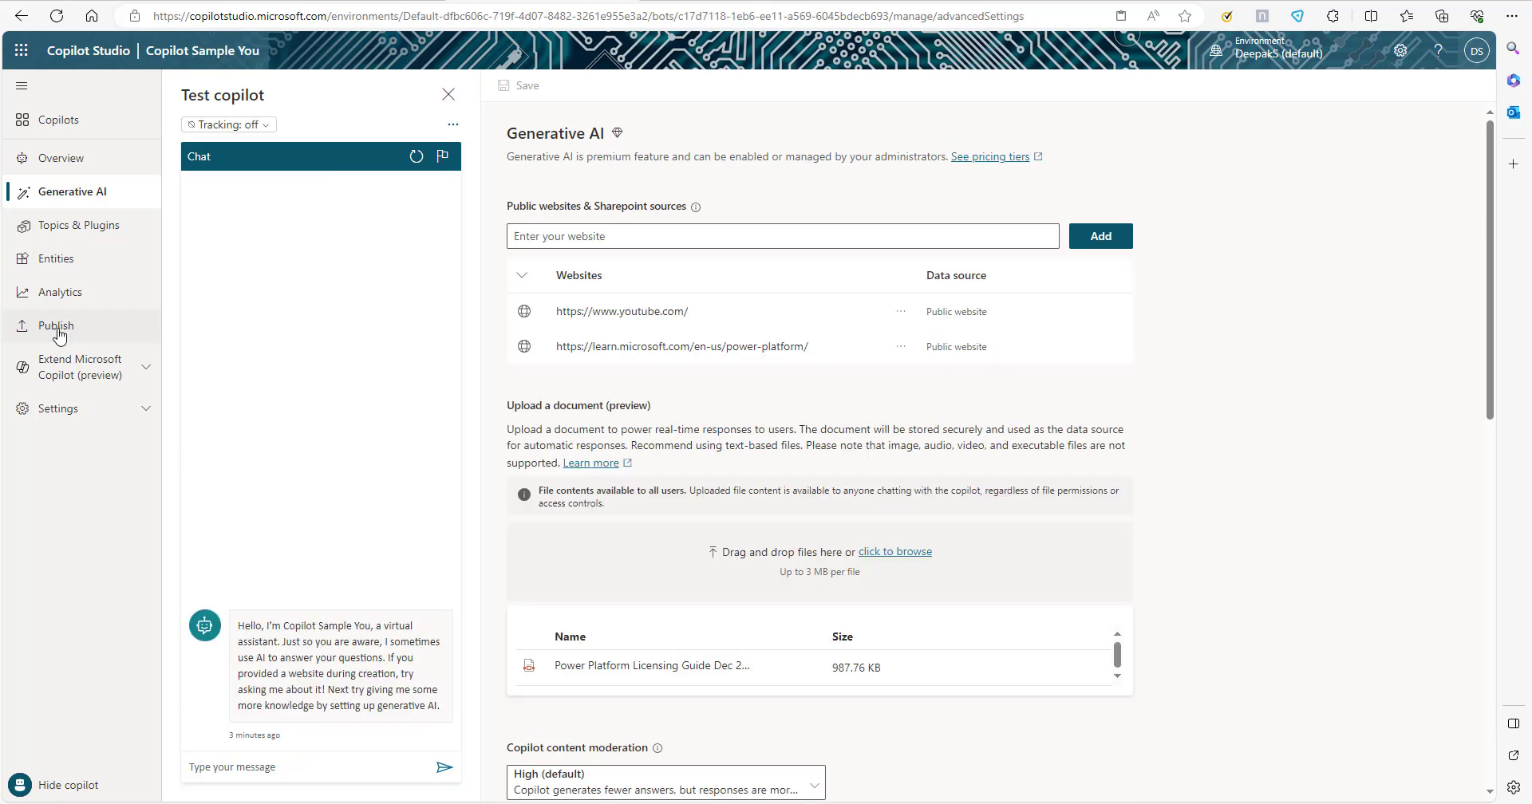
Publish the Copilot Sample You copilot and confirm the publishing.
{"action": "left_click", "coordinate": [56, 326]}
{"action": "left_click", "coordinate": [568, 205]}
{"action": "left_click", "coordinate": [811, 447]}
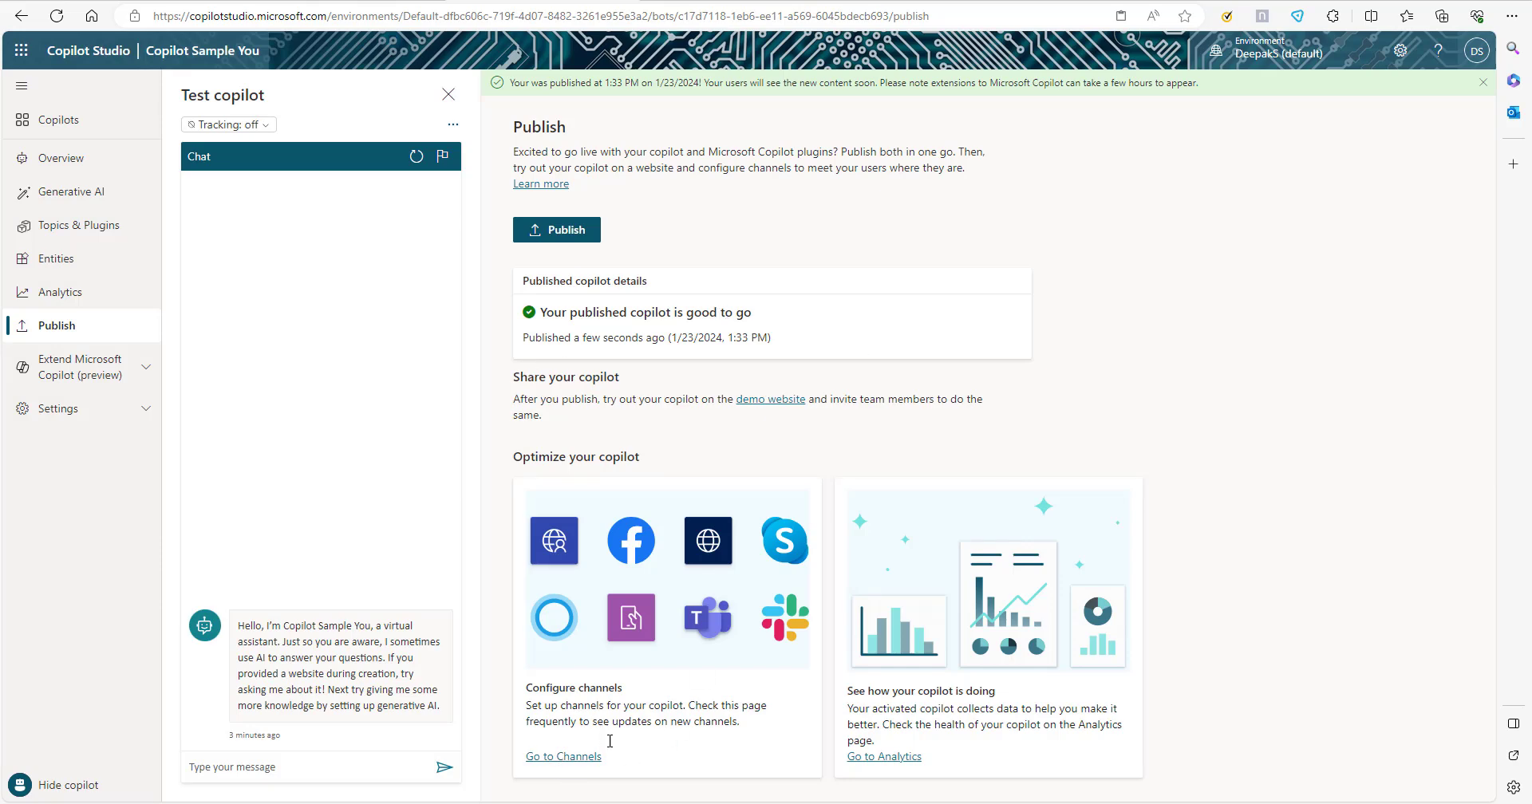
Open the Channels page of Copilot Sample You and look through all available publishing channels.
{"action": "left_click", "coordinate": [581, 758]}
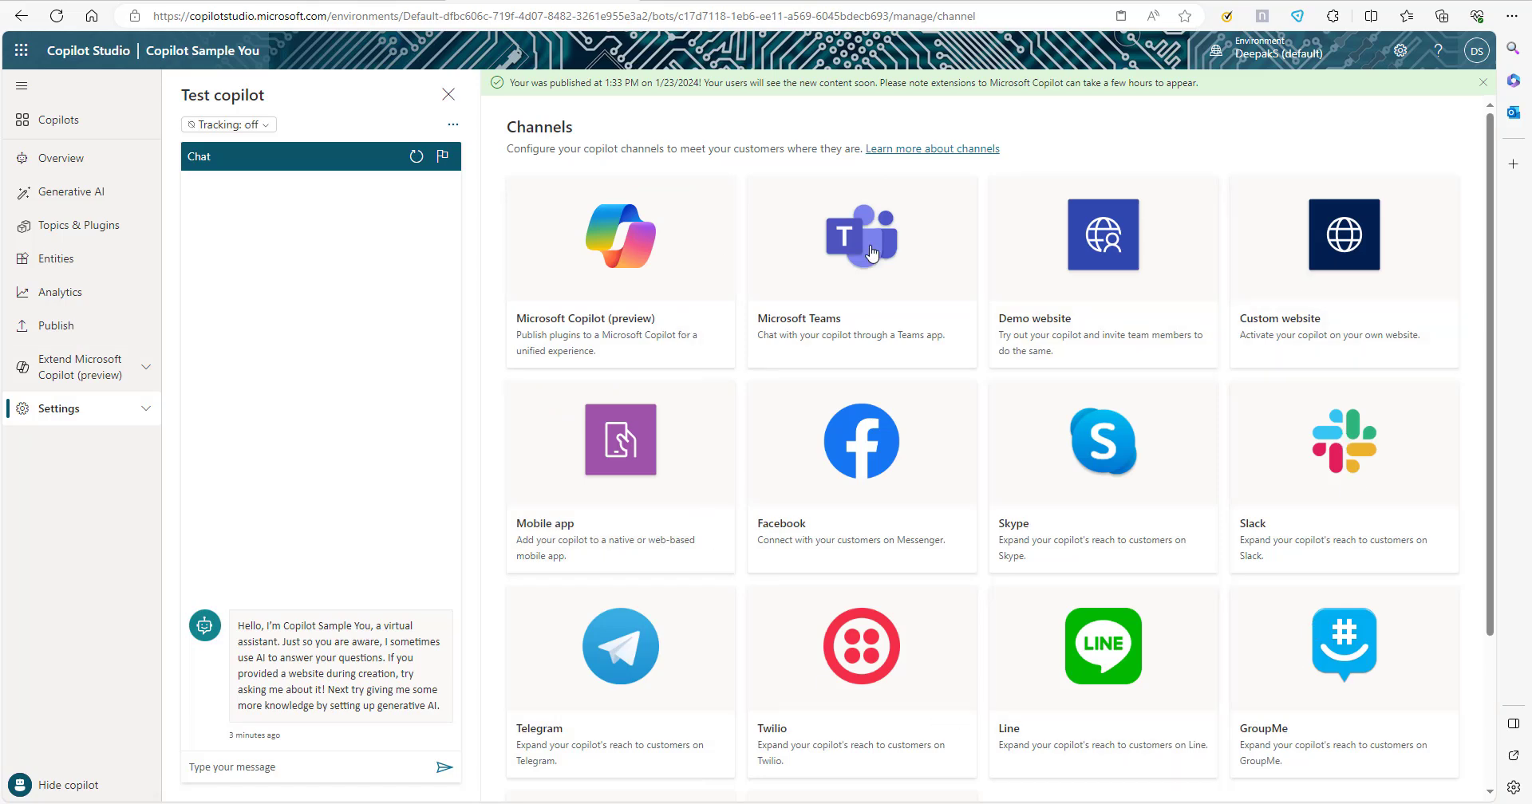
{"action": "scroll", "coordinate": [1266, 376], "scroll_direction": "down", "scroll_amount": 5}
{"action": "scroll", "coordinate": [1013, 633], "scroll_direction": "up", "scroll_amount": 2}
{"action": "scroll", "coordinate": [1016, 637], "scroll_direction": "up", "scroll_amount": 1}
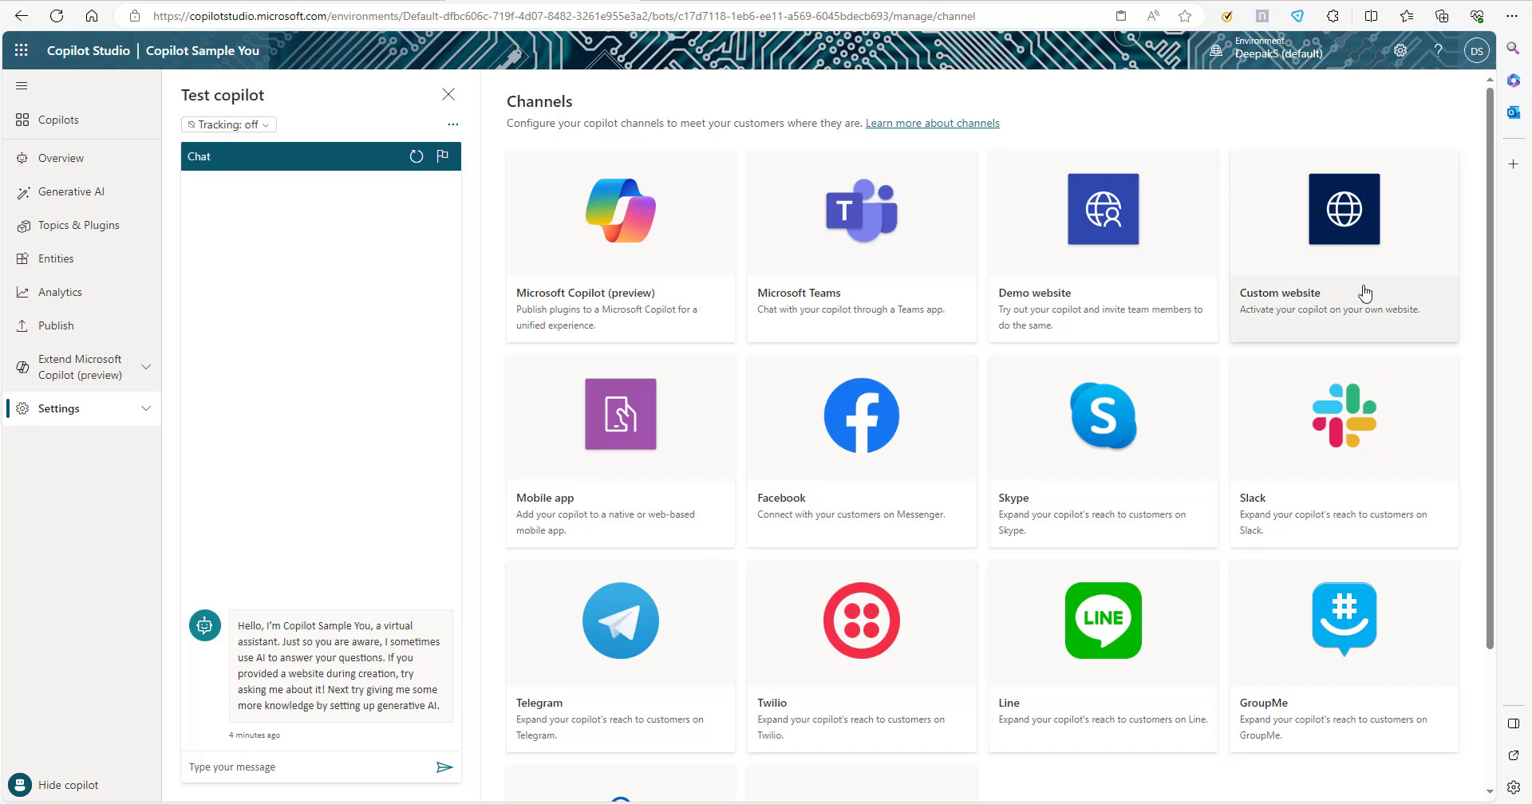
Save the copilot's authentication as Only for Teams and Power Apps, and open its Channels page from the publishing page.
{"action": "left_click", "coordinate": [146, 412]}
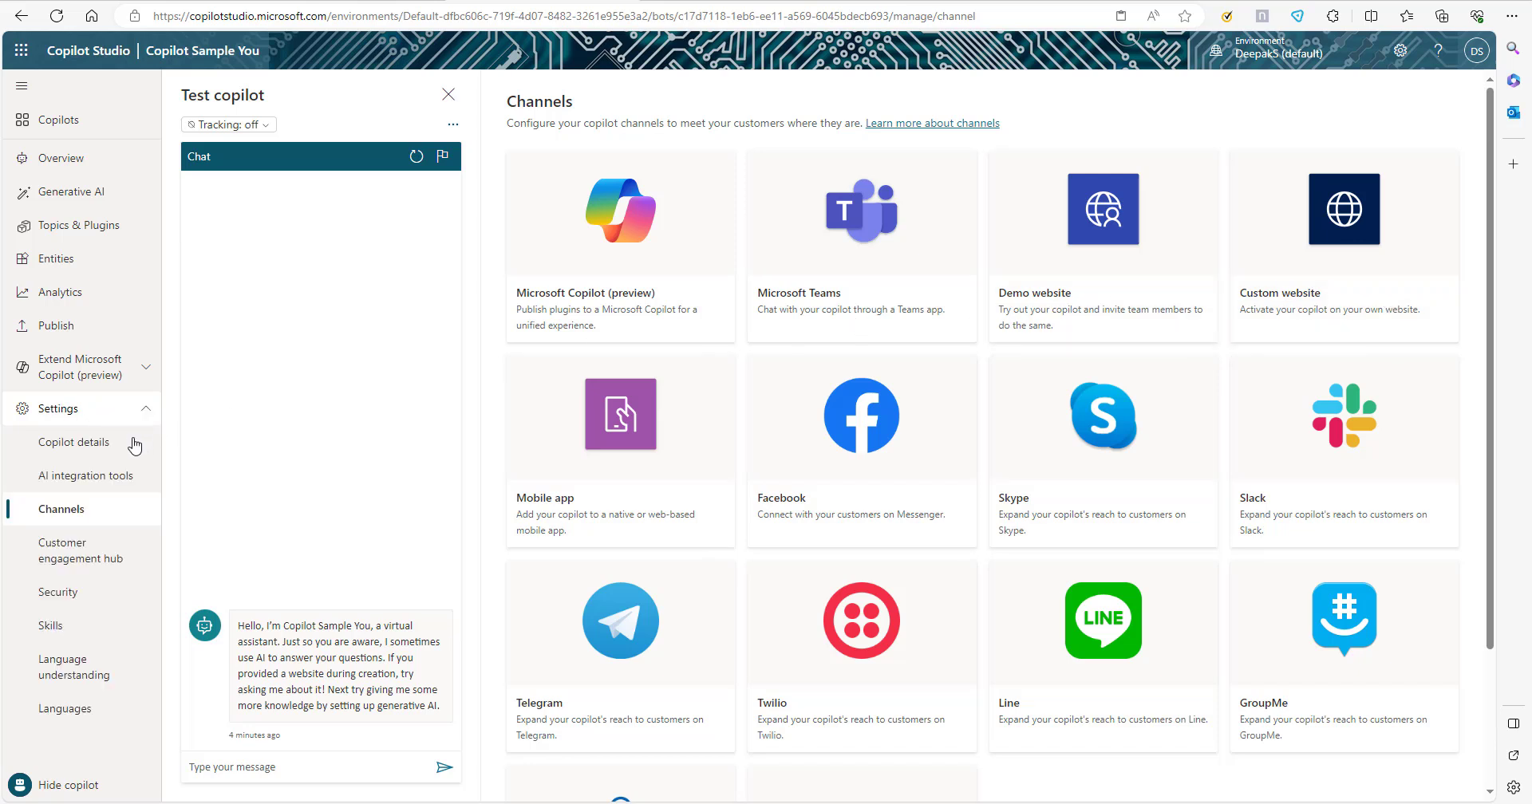
{"action": "left_click", "coordinate": [64, 600]}
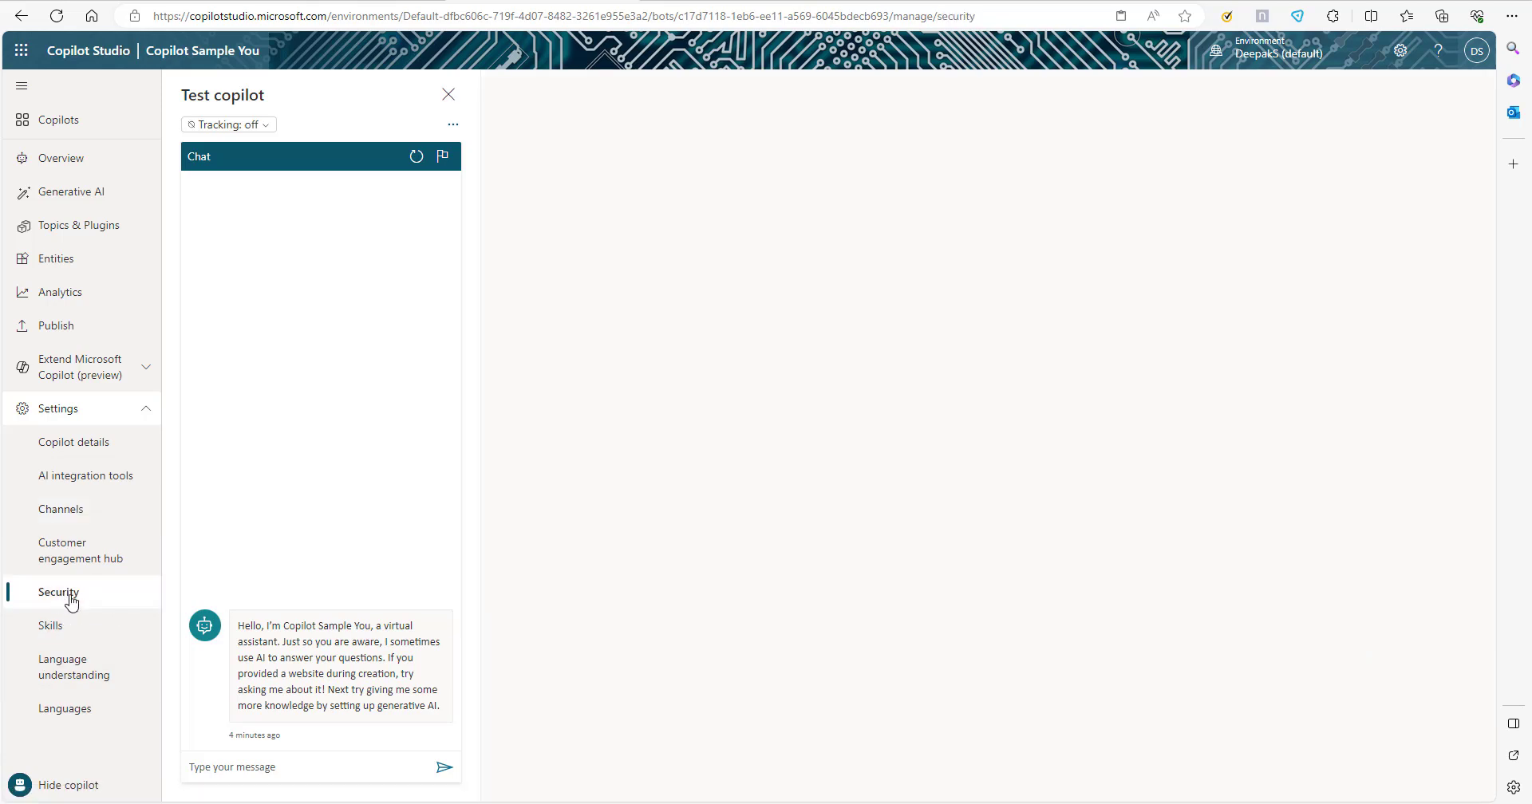
{"action": "left_click", "coordinate": [865, 250]}
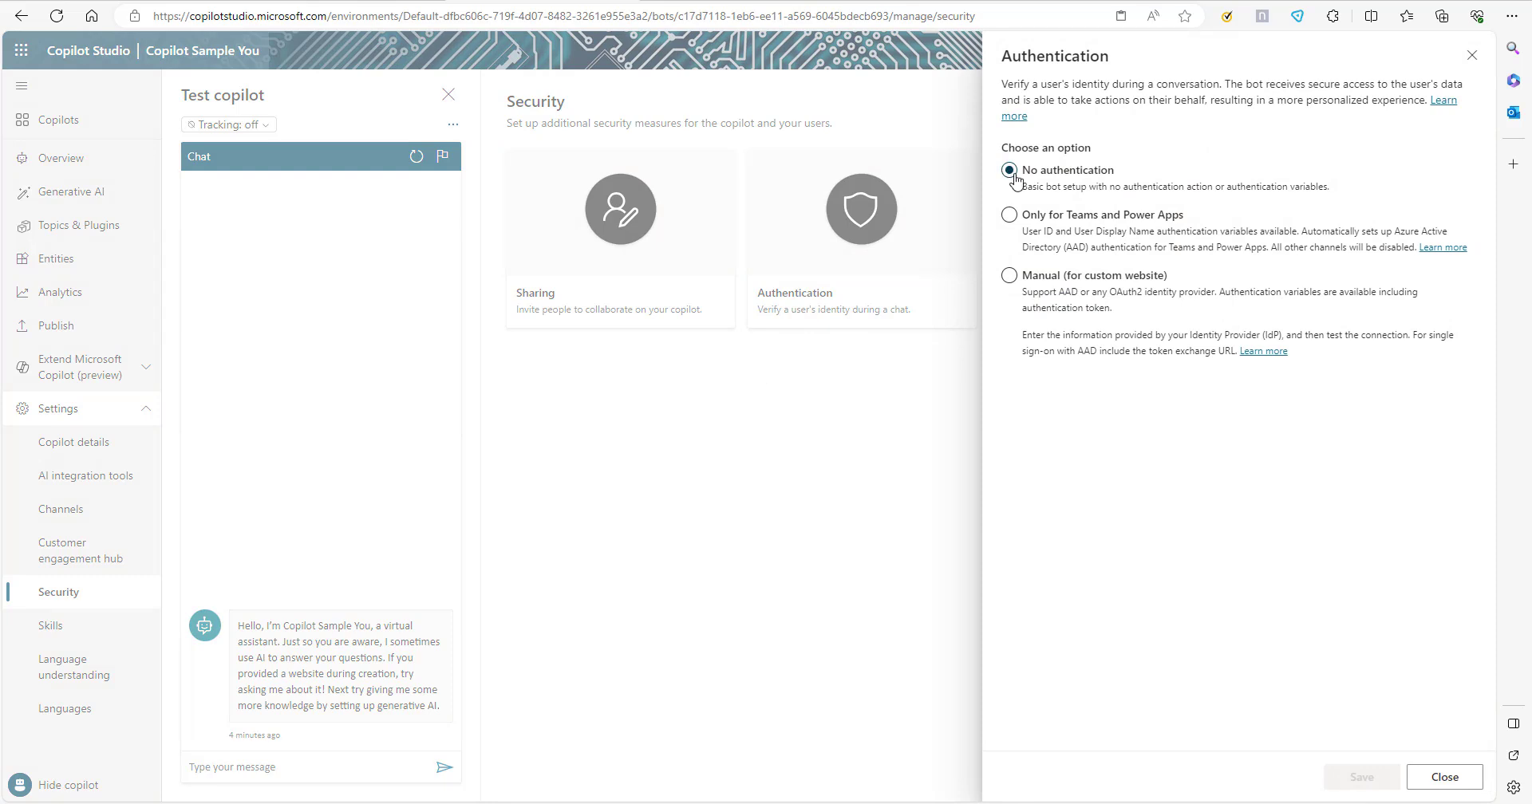
{"action": "left_click", "coordinate": [1009, 216]}
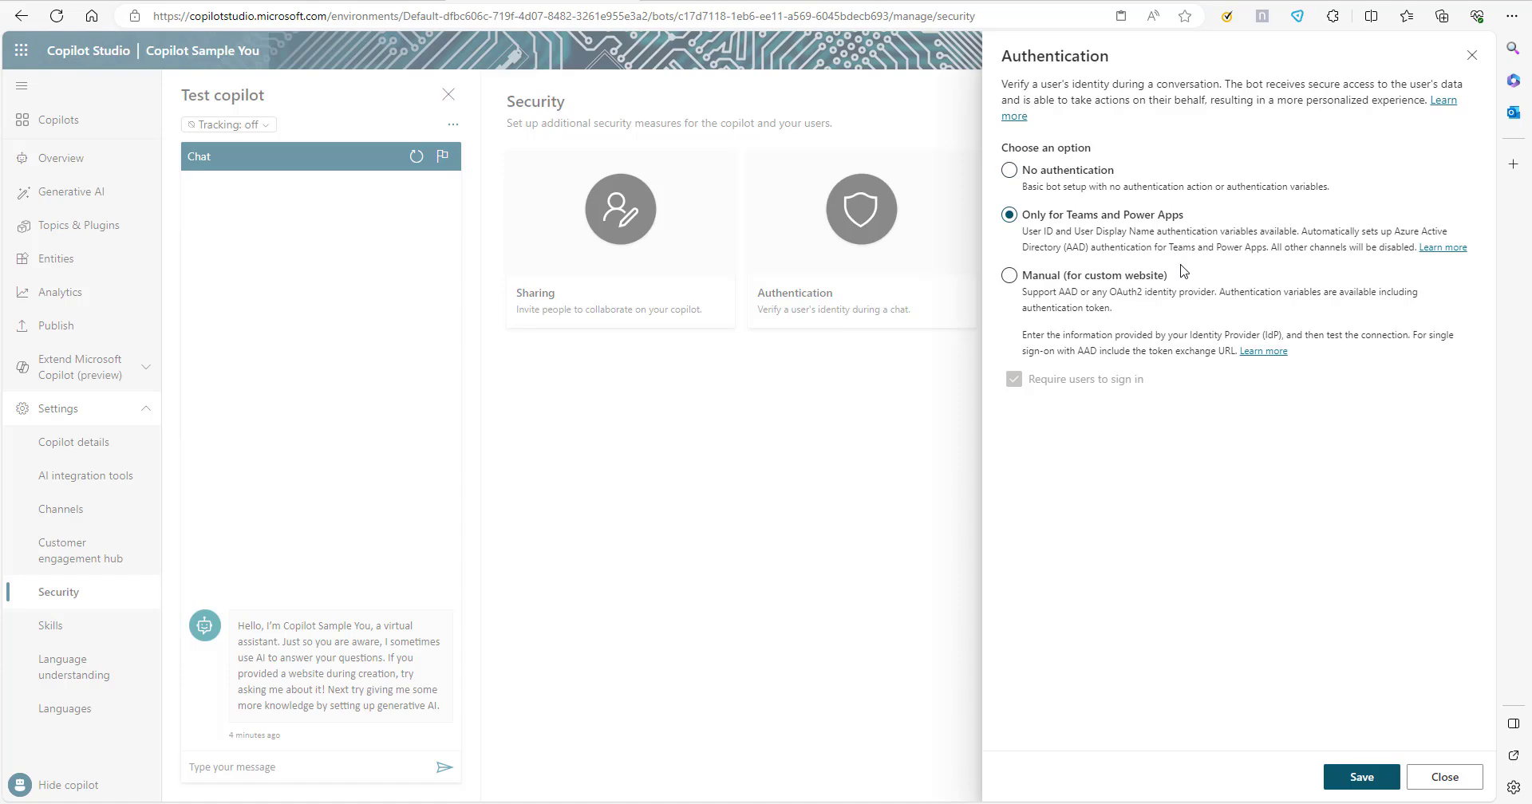
{"action": "left_click", "coordinate": [1362, 777]}
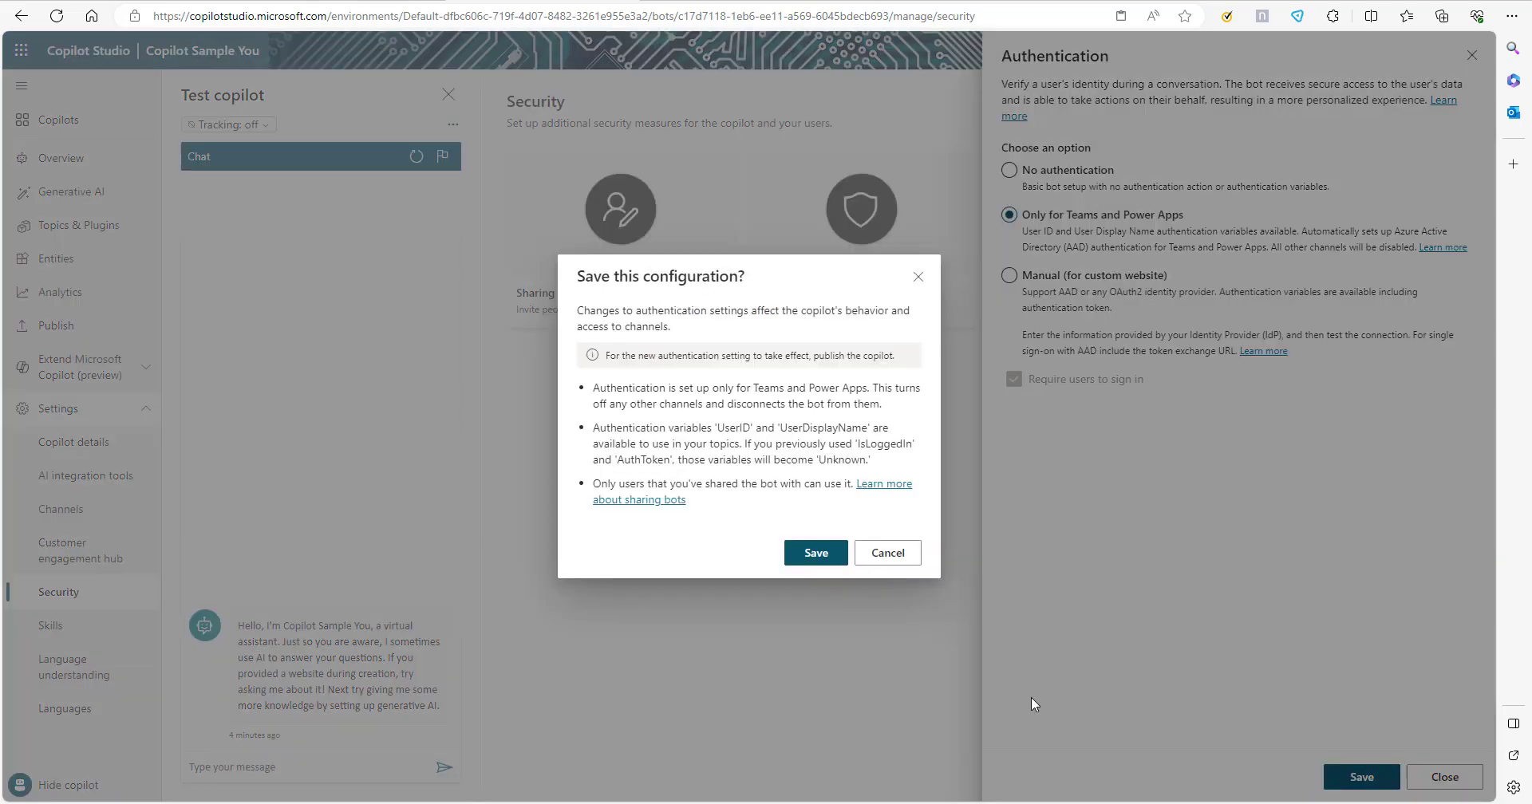
{"action": "left_click", "coordinate": [798, 559]}
{"action": "left_click", "coordinate": [72, 325]}
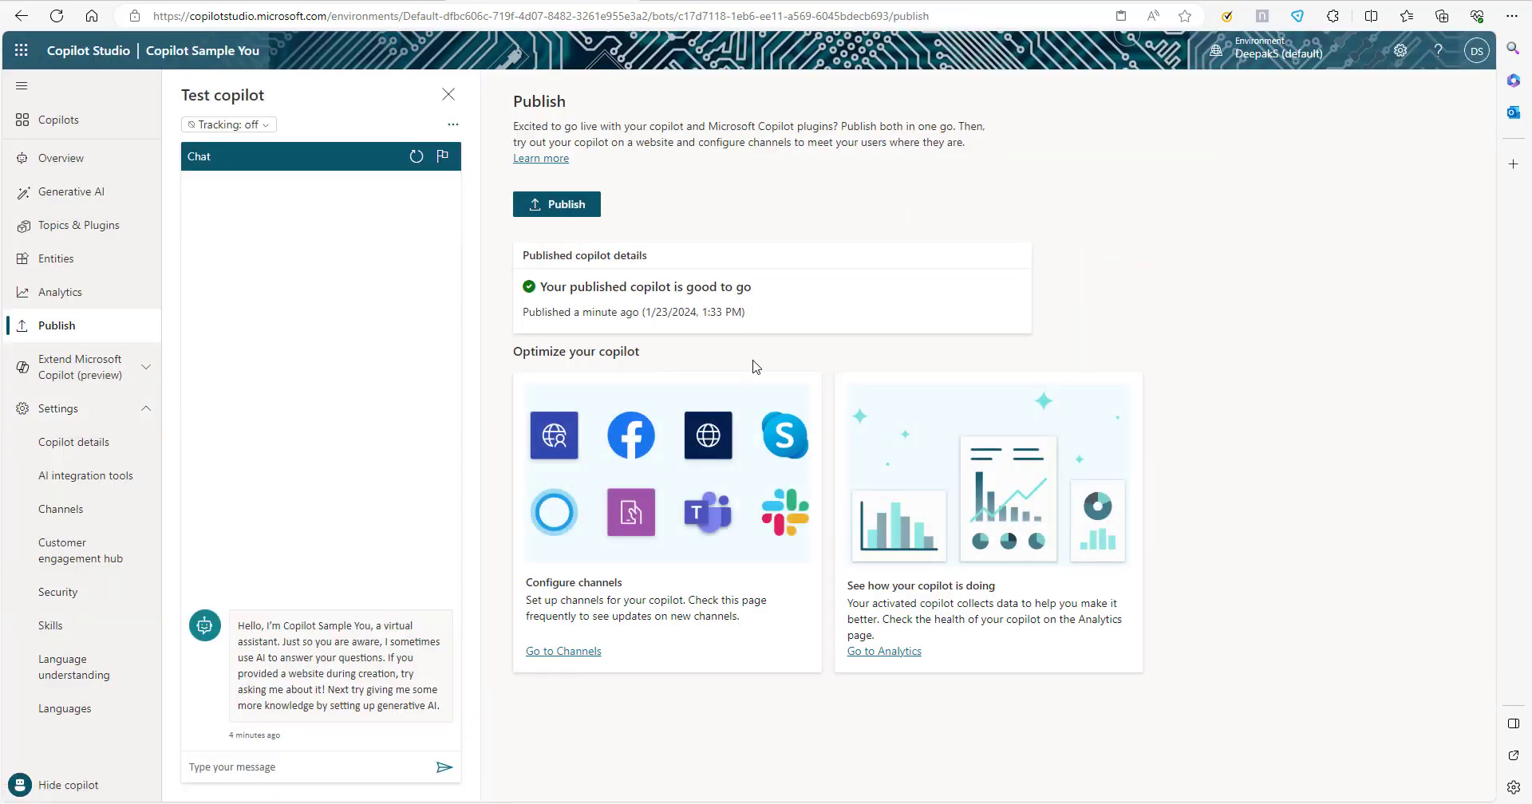
{"action": "left_click", "coordinate": [578, 652]}
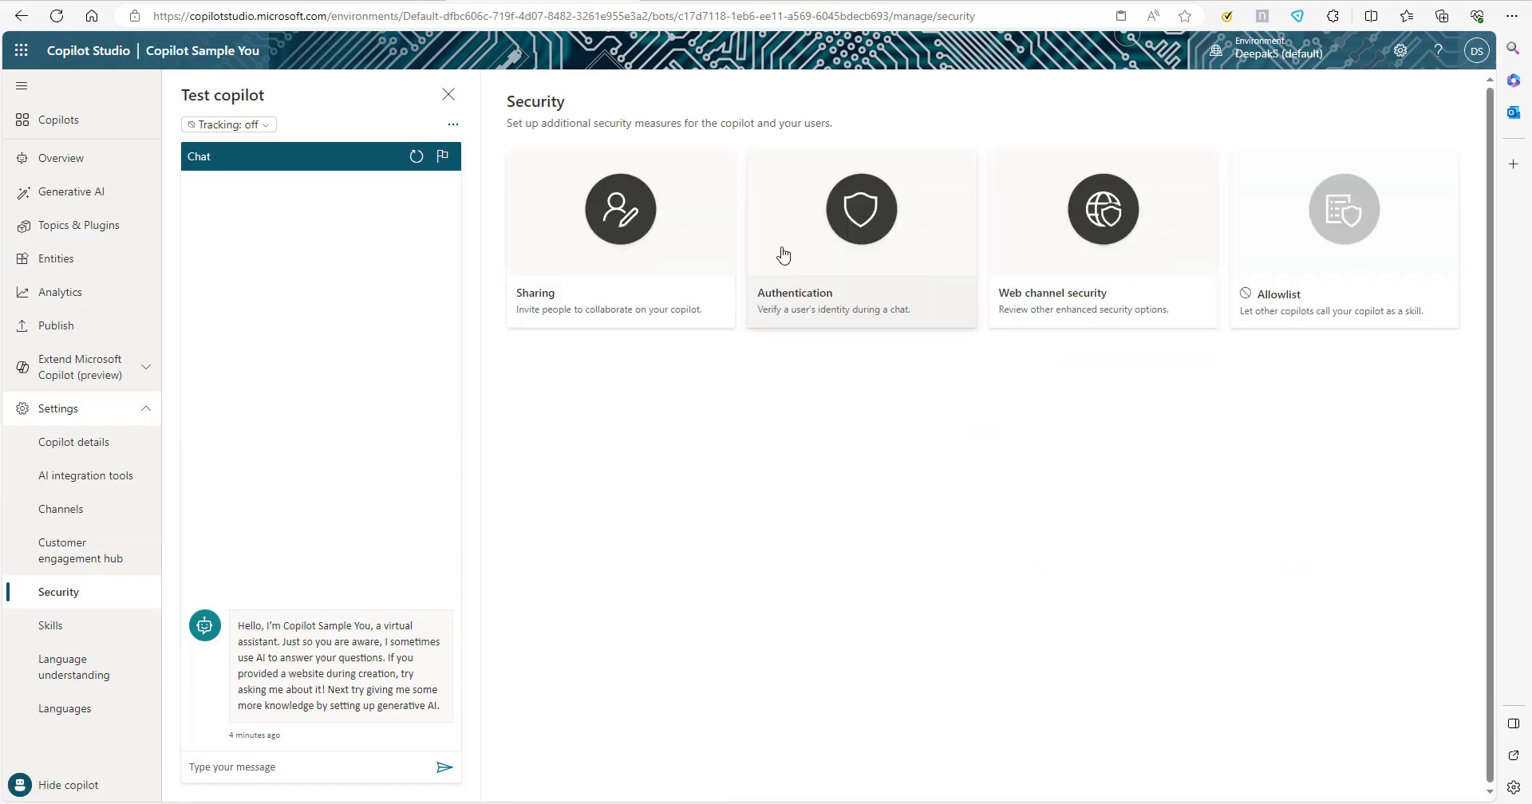
Select Manual (for custom website) authentication and review the service provider options, keeping Azure Active Directory v2.
{"action": "left_click", "coordinate": [814, 237]}
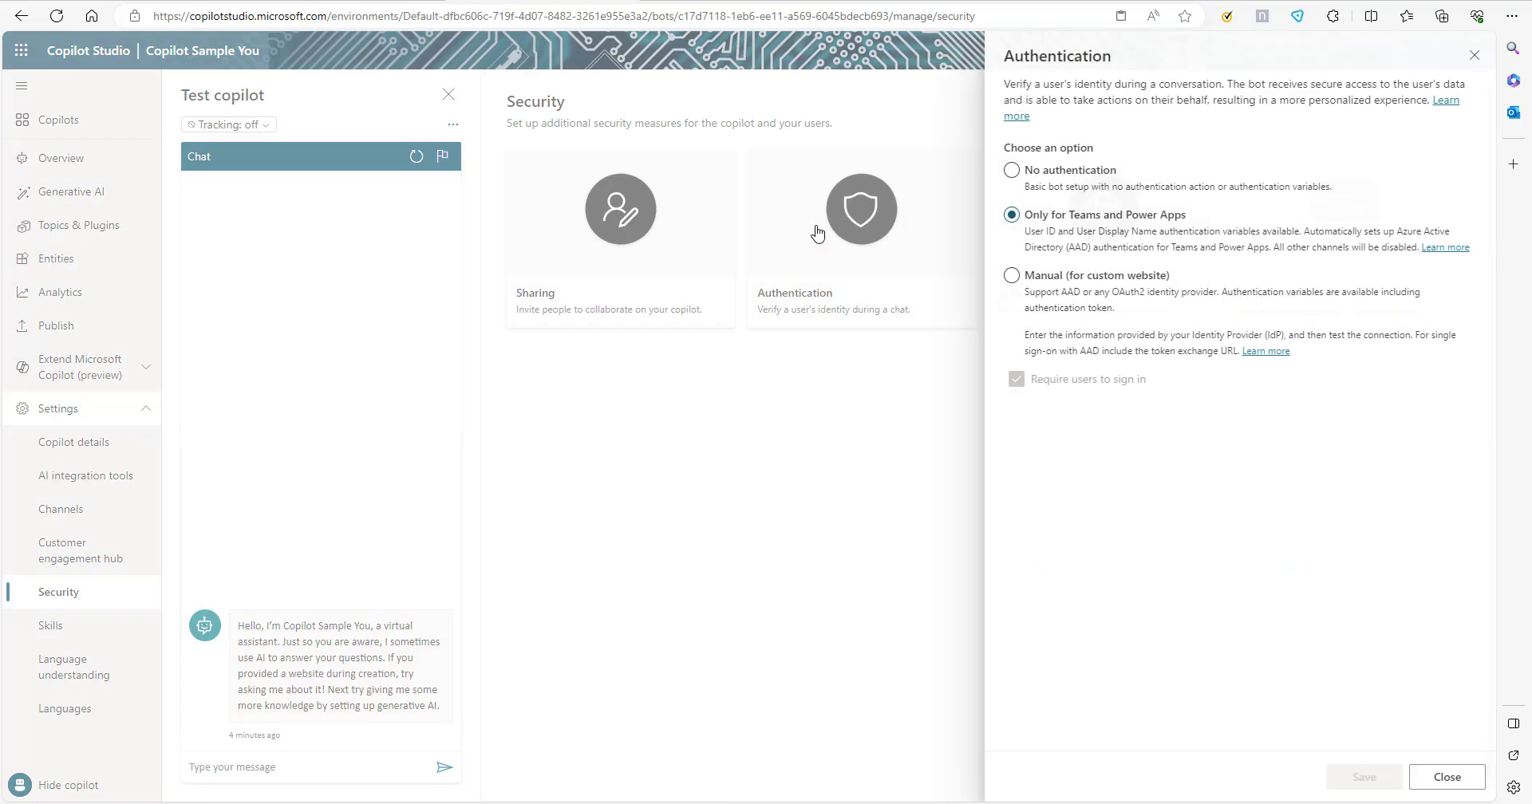
{"action": "left_click", "coordinate": [1010, 276]}
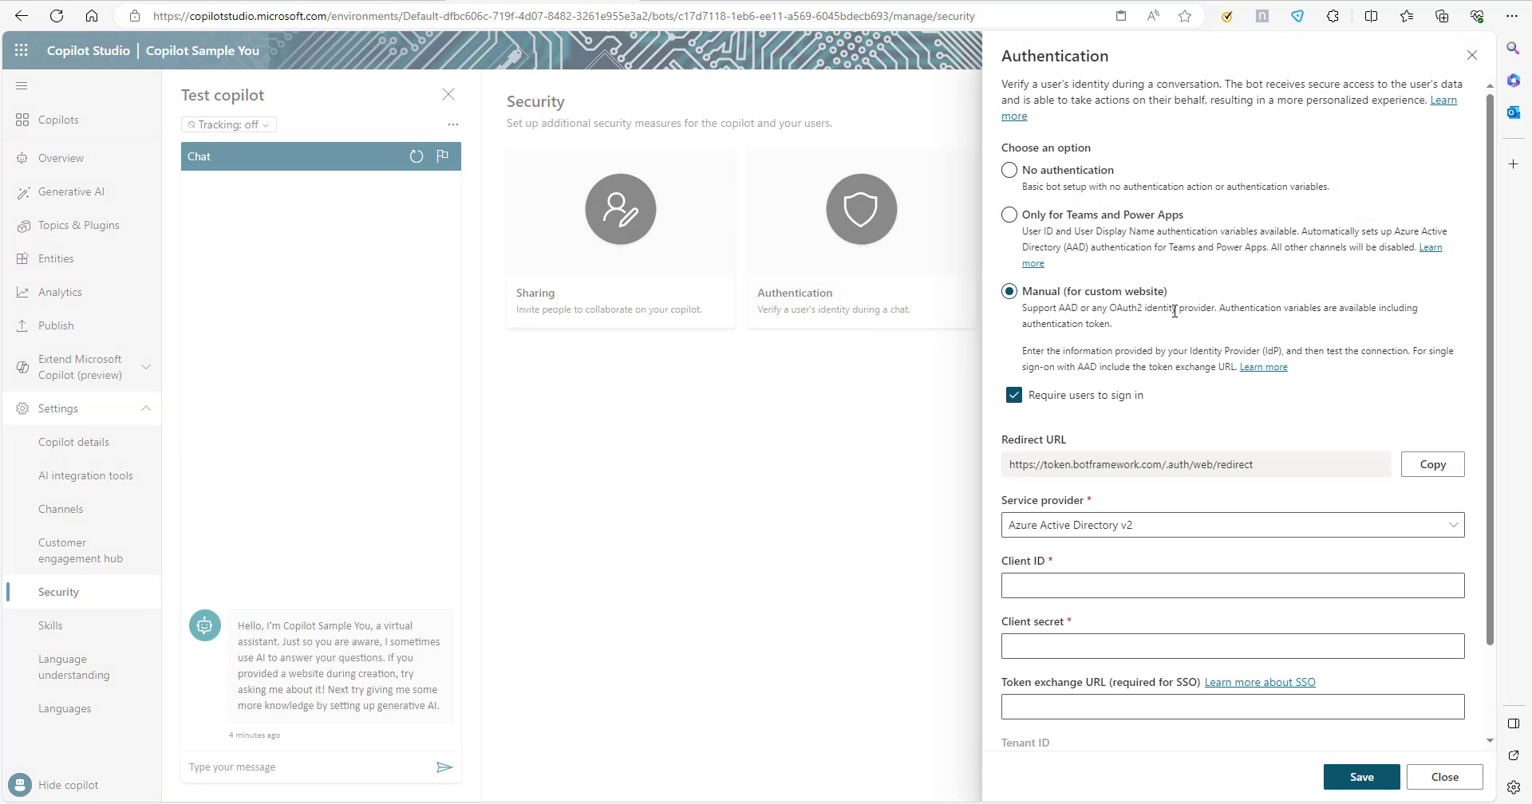
{"action": "left_click", "coordinate": [1178, 530]}
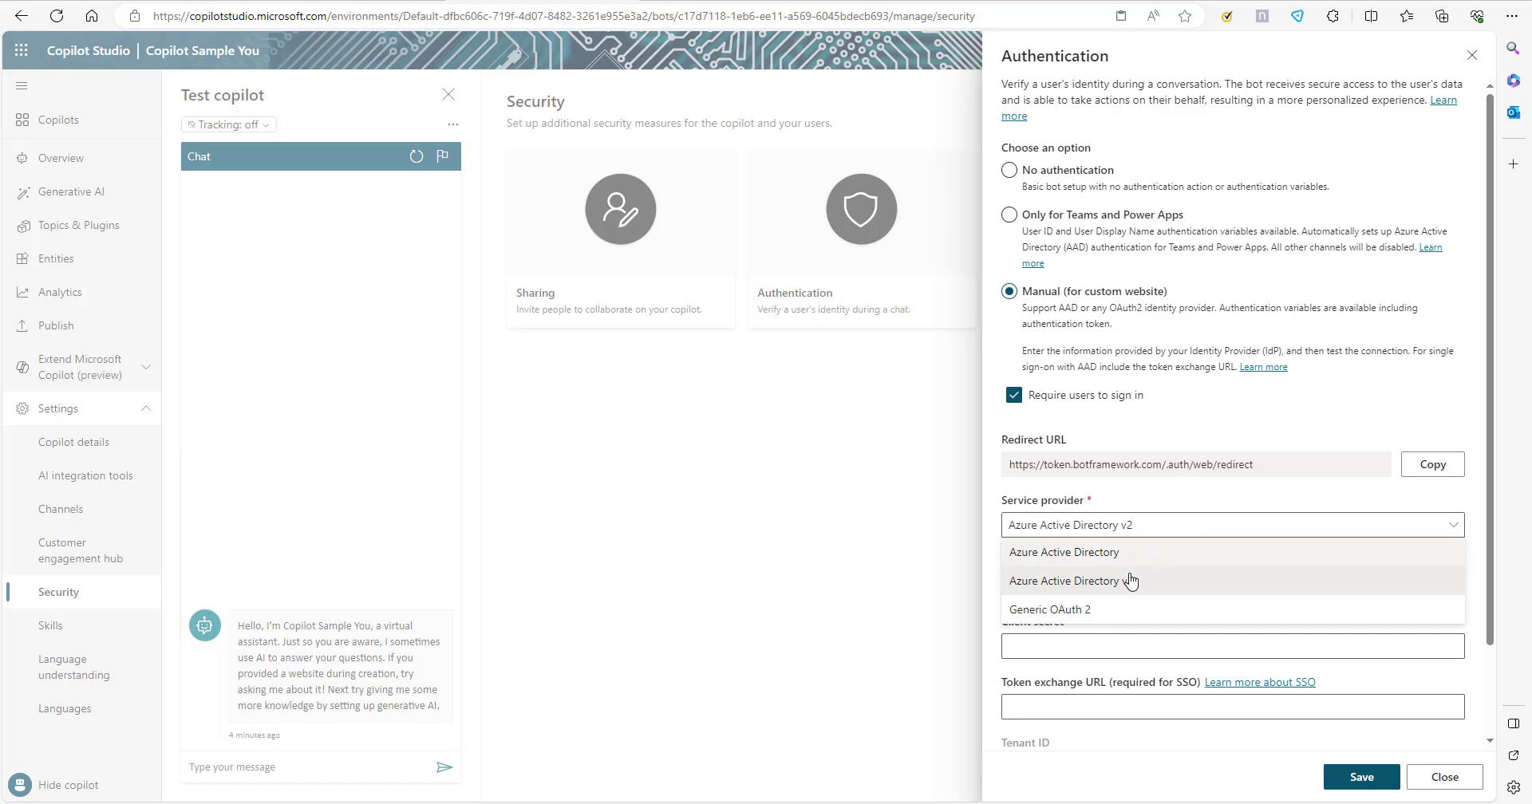
{"action": "left_click", "coordinate": [1215, 421]}
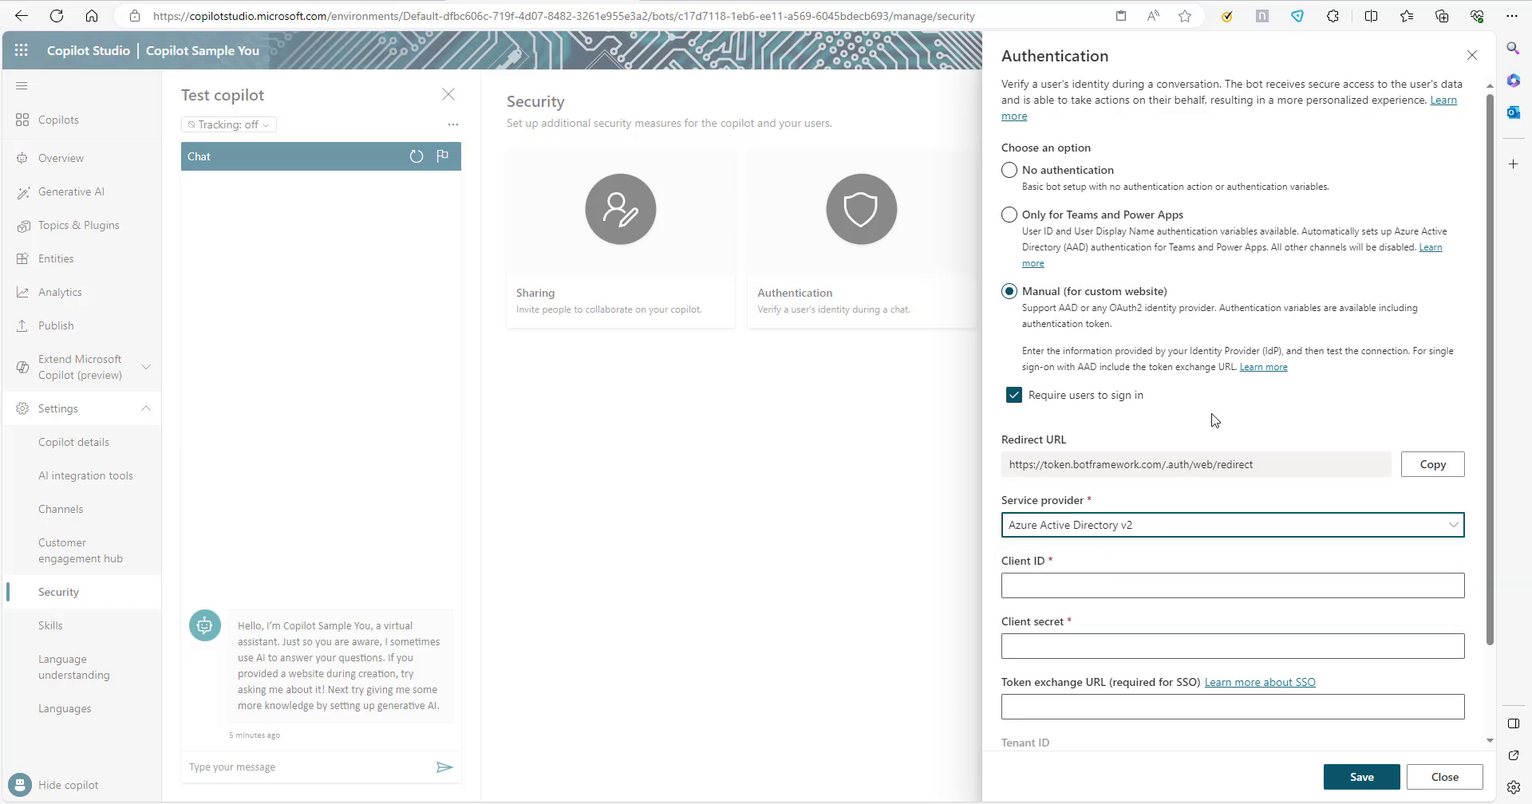
Set the copilot's authentication to No authentication, save it and confirm the configuration change.
{"action": "left_click", "coordinate": [1009, 170]}
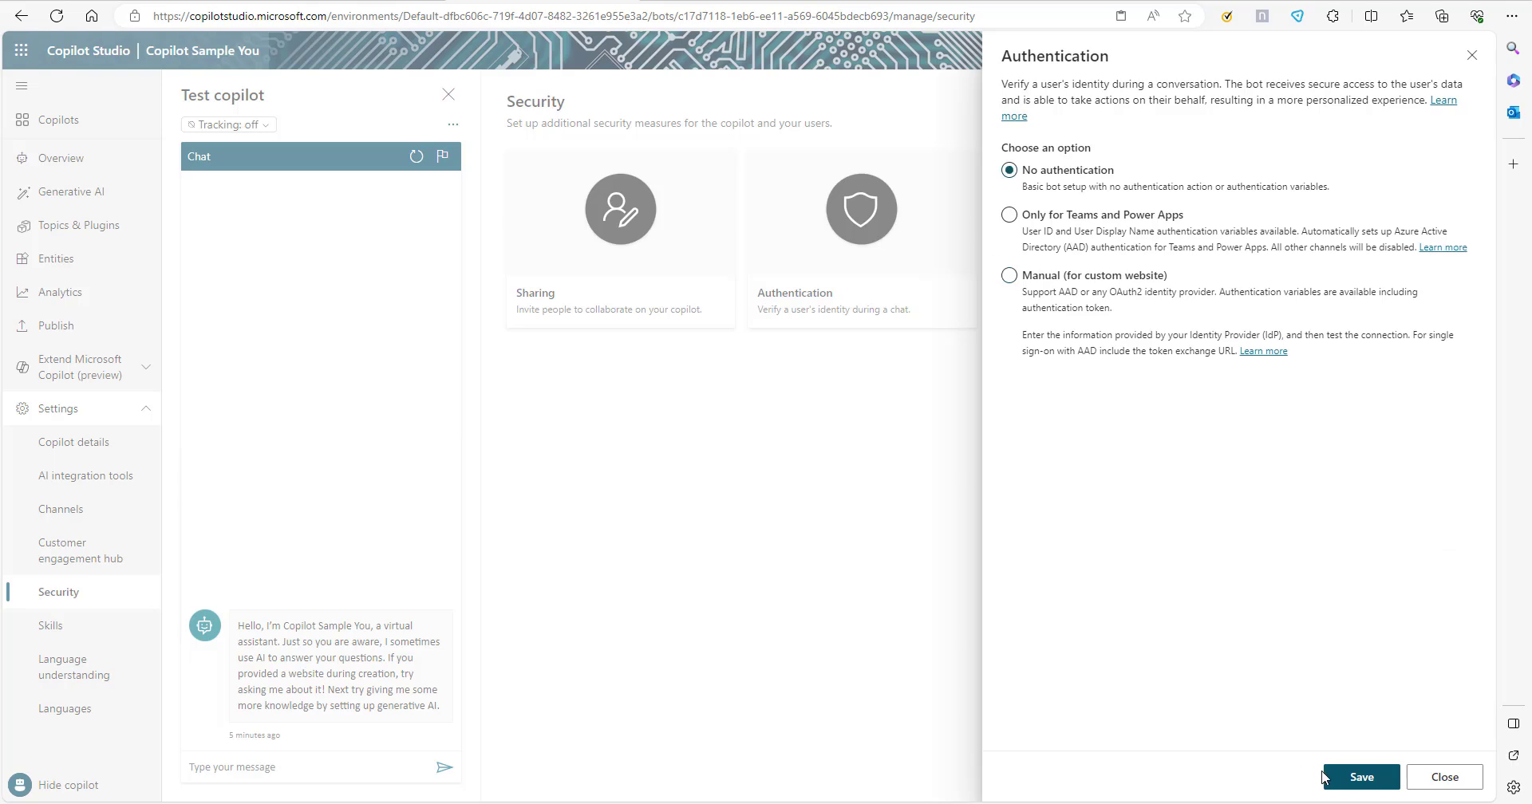
{"action": "left_click", "coordinate": [1359, 778]}
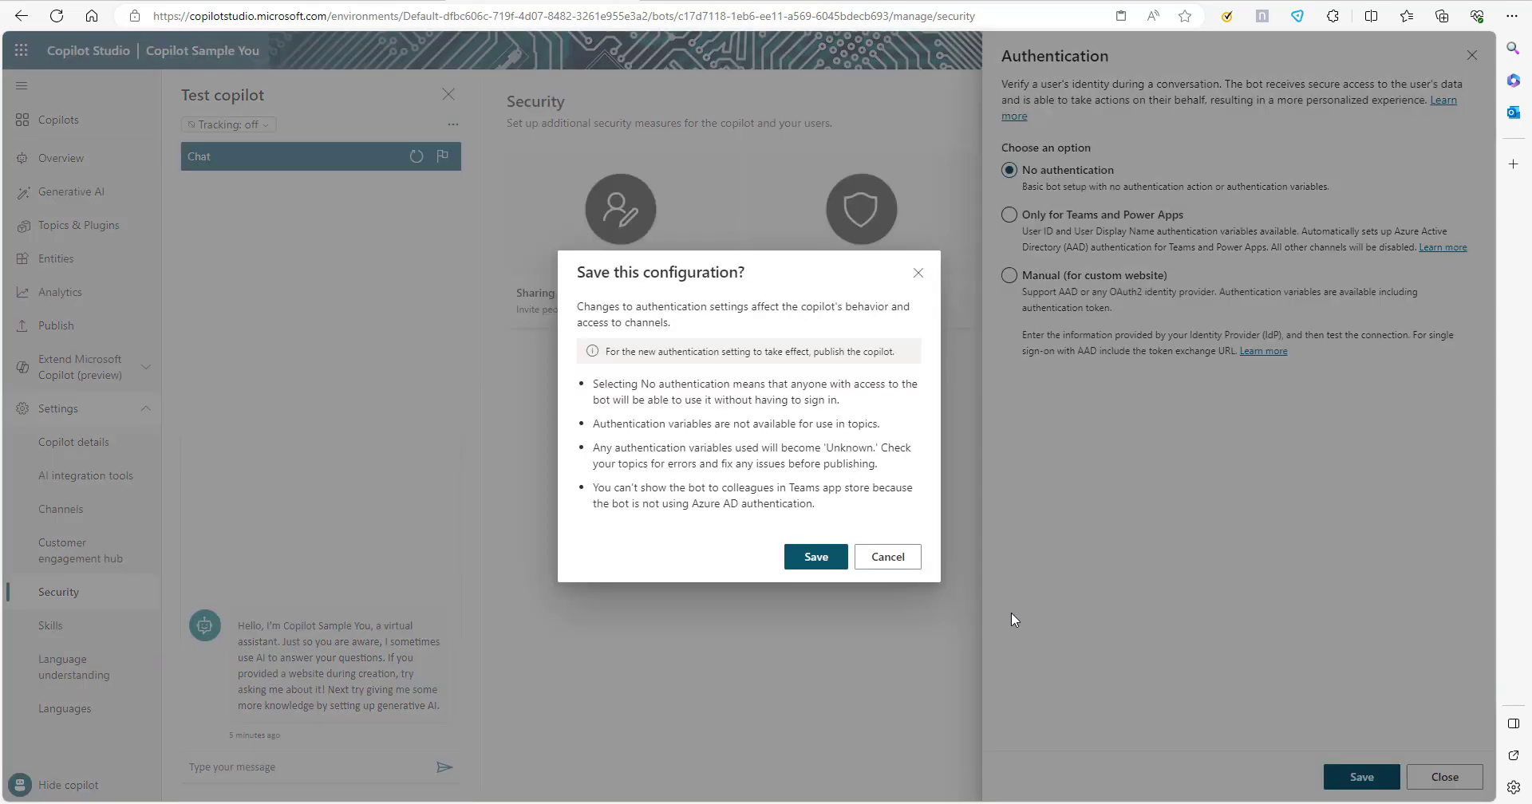
{"action": "left_click", "coordinate": [806, 559]}
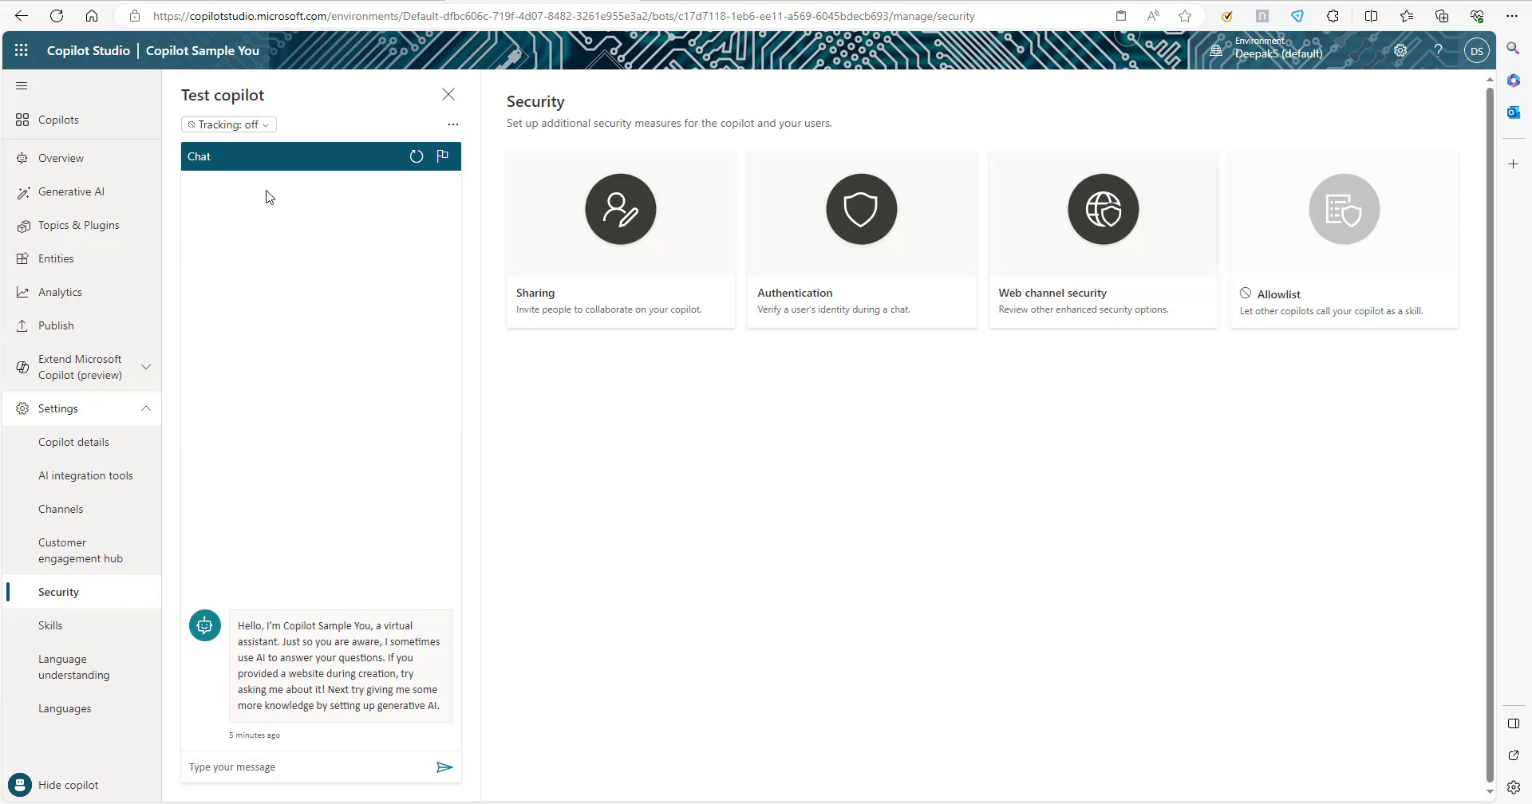
Go from the publishing page to the Microsoft Teams channel and open the bot in the Teams web app.
{"action": "left_click", "coordinate": [64, 325]}
{"action": "left_click", "coordinate": [563, 732]}
{"action": "left_click", "coordinate": [864, 301]}
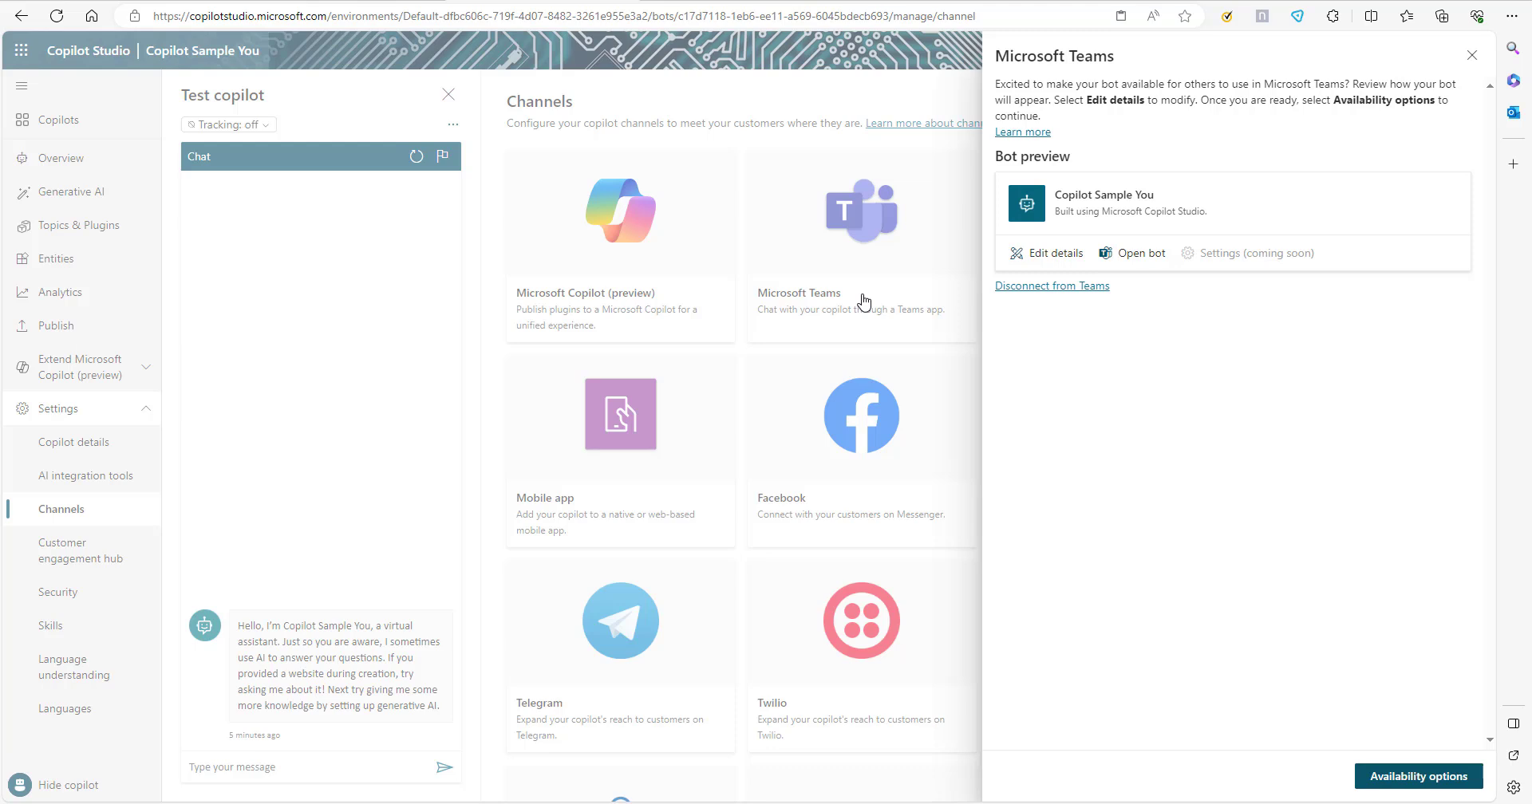
{"action": "left_click", "coordinate": [1153, 253]}
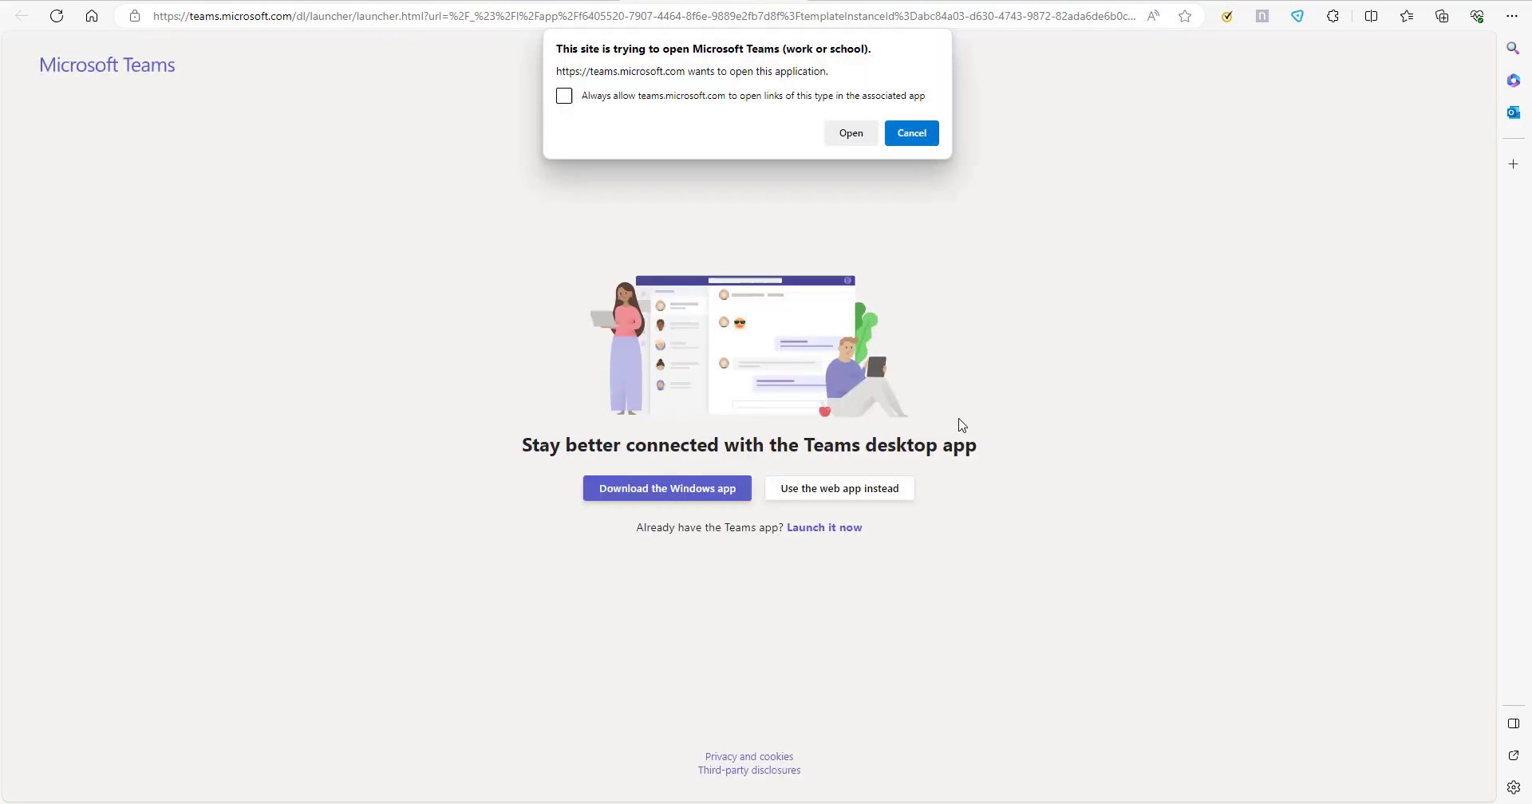
{"action": "left_click", "coordinate": [912, 133]}
{"action": "left_click", "coordinate": [848, 488]}
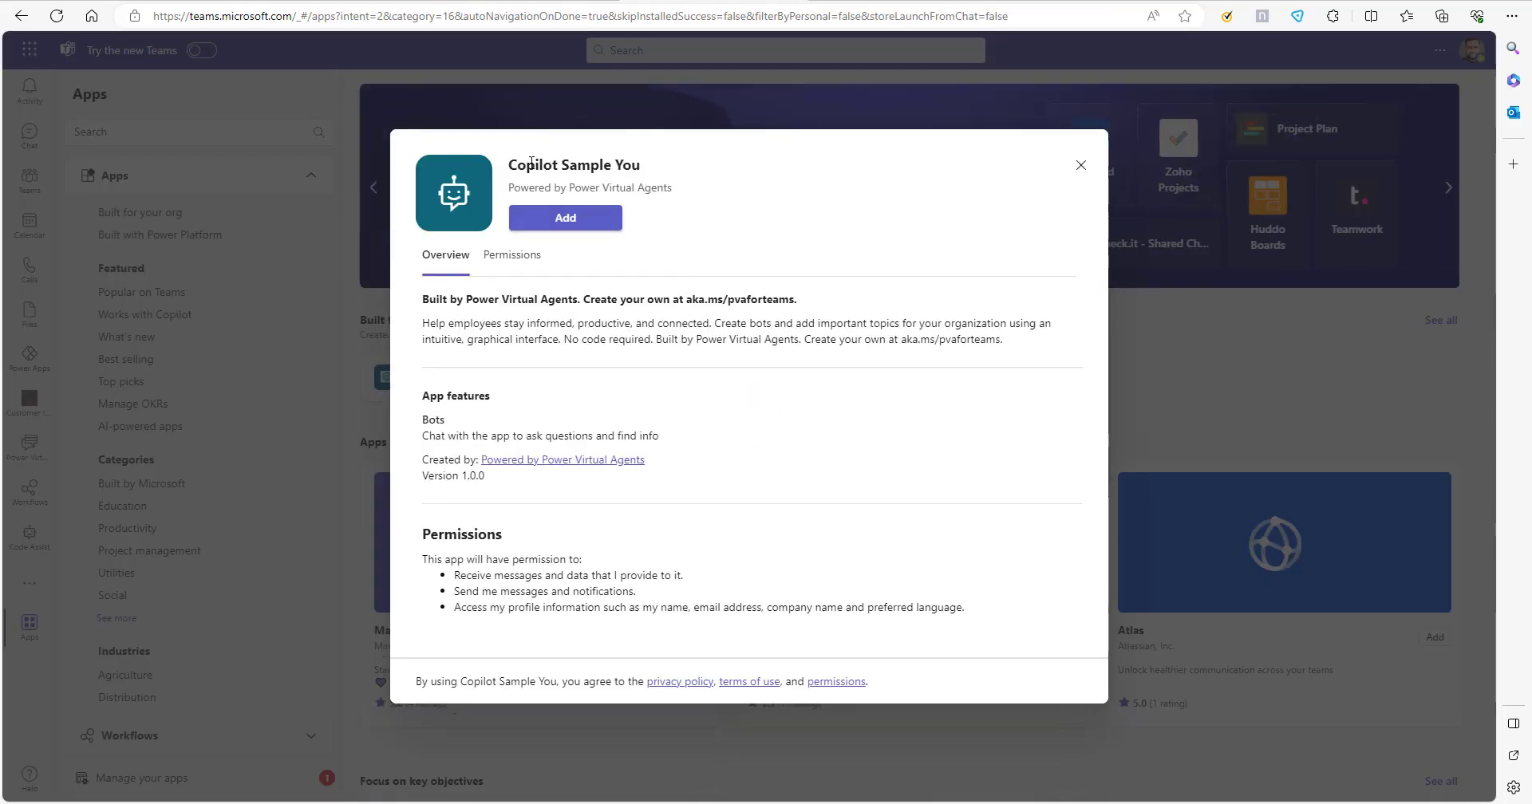
Add the Copilot Sample You app to Teams and pin it to the app bar.
{"action": "left_click_drag", "start_coordinate": [505, 165], "coordinate": [647, 168]}
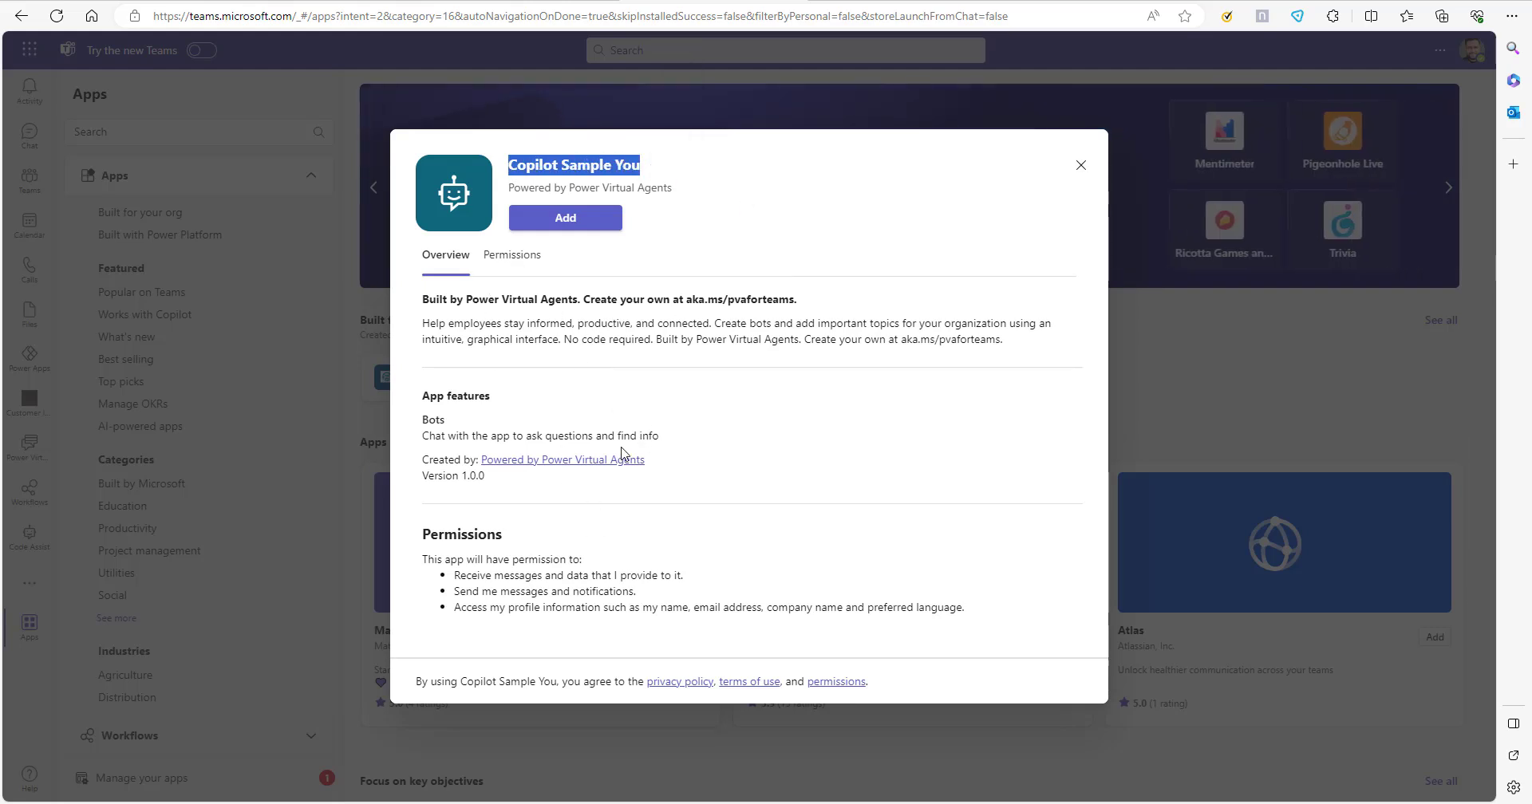
{"action": "left_click", "coordinate": [589, 222]}
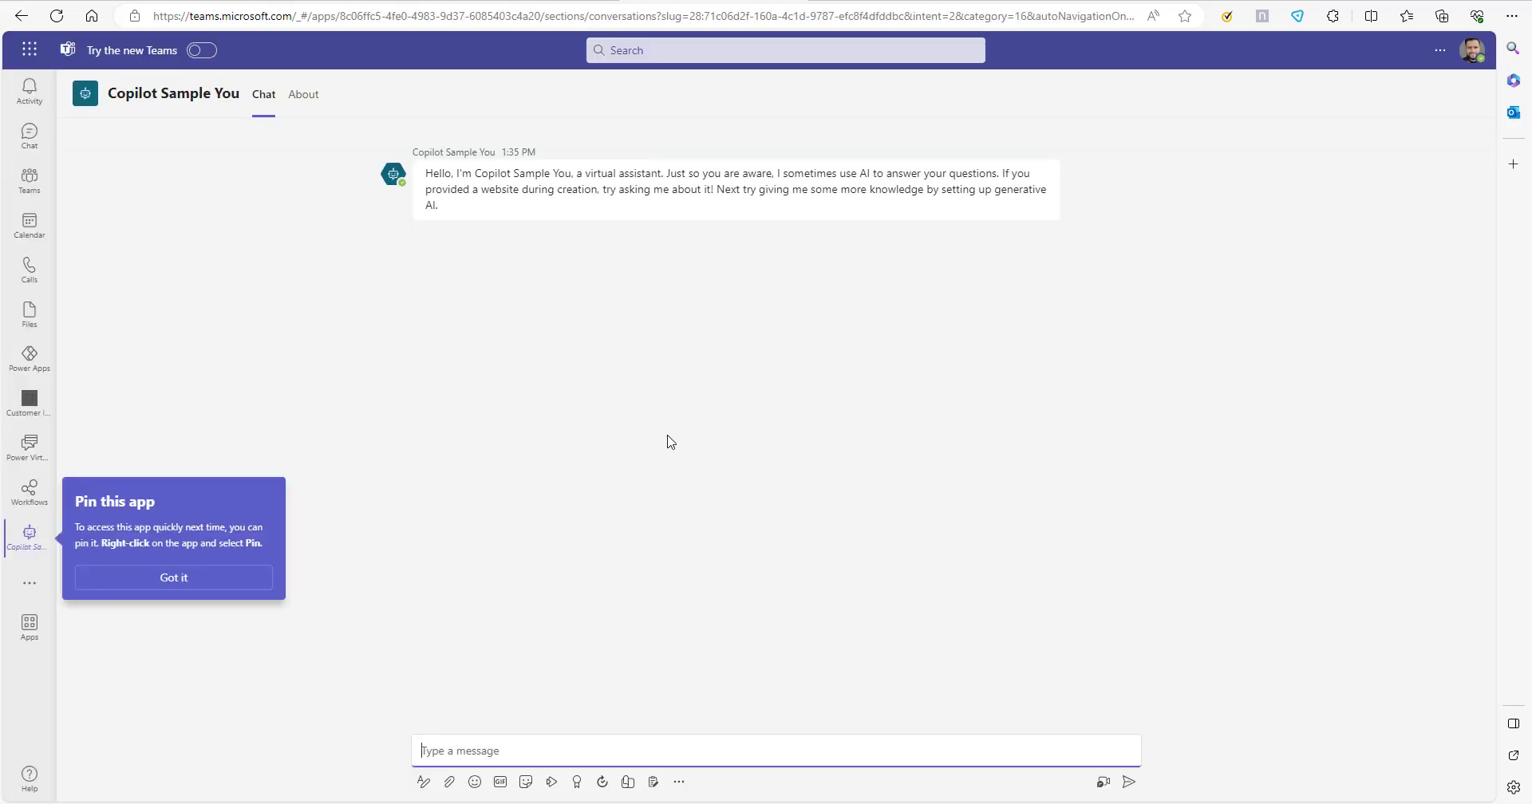
{"action": "right_click", "coordinate": [30, 545]}
{"action": "left_click", "coordinate": [99, 526]}
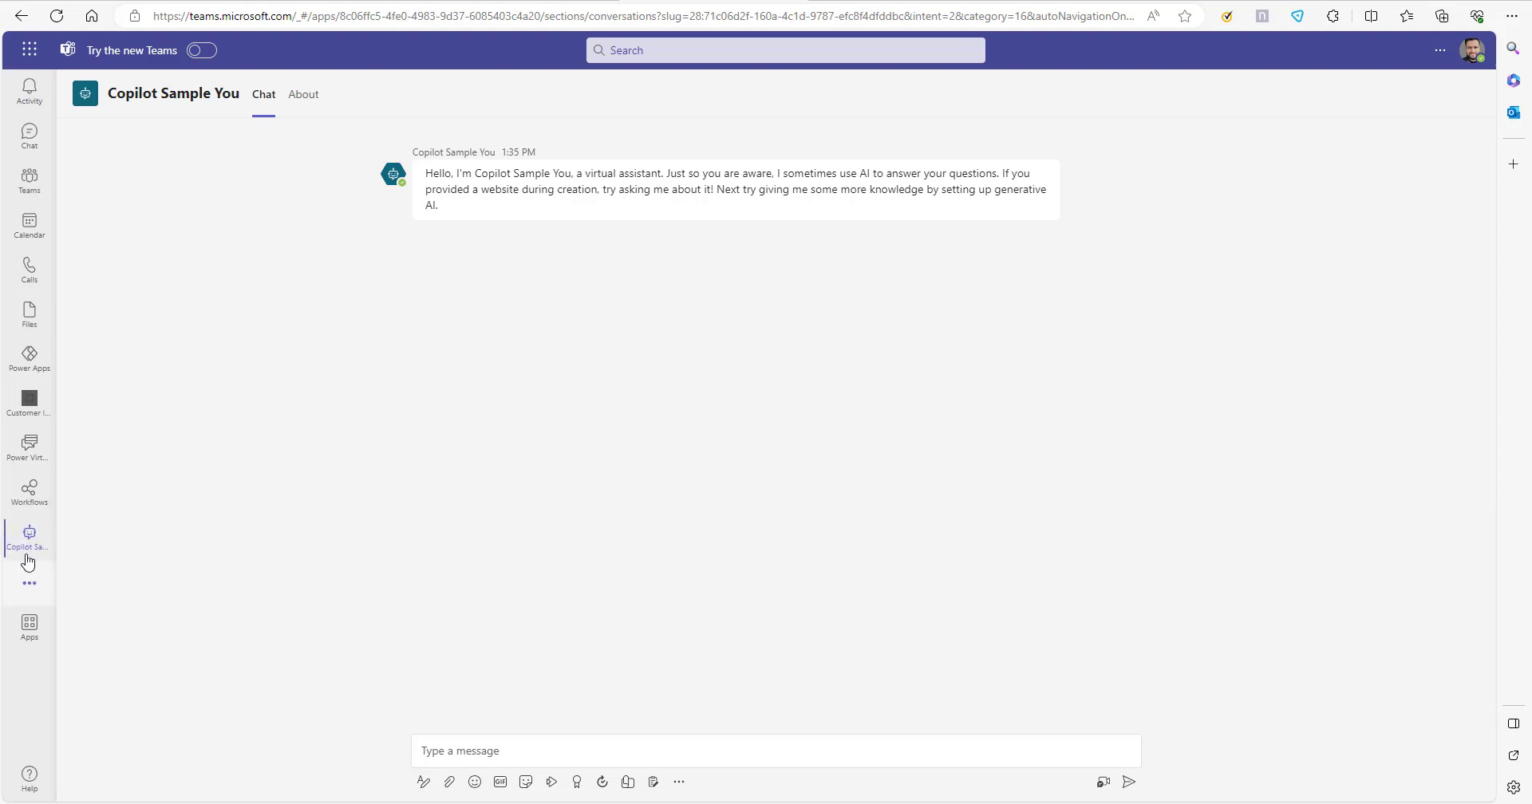
Ask the bot in Teams for "Power Apps licence details", then return to Copilot Studio and close the Microsoft Teams channel details.
{"action": "left_click", "coordinate": [659, 748]}
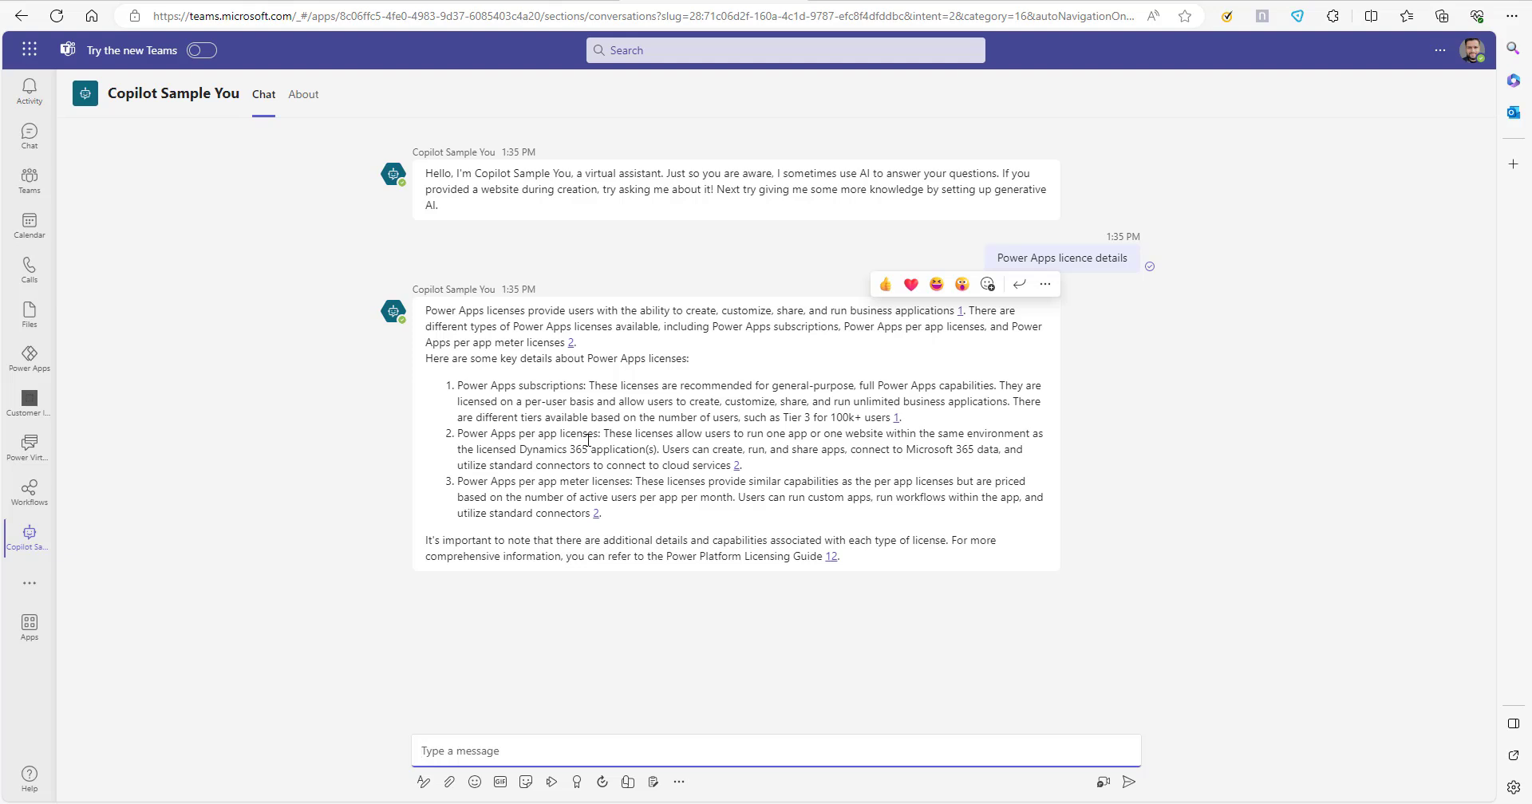
{"action": "left_click", "coordinate": [742, 639]}
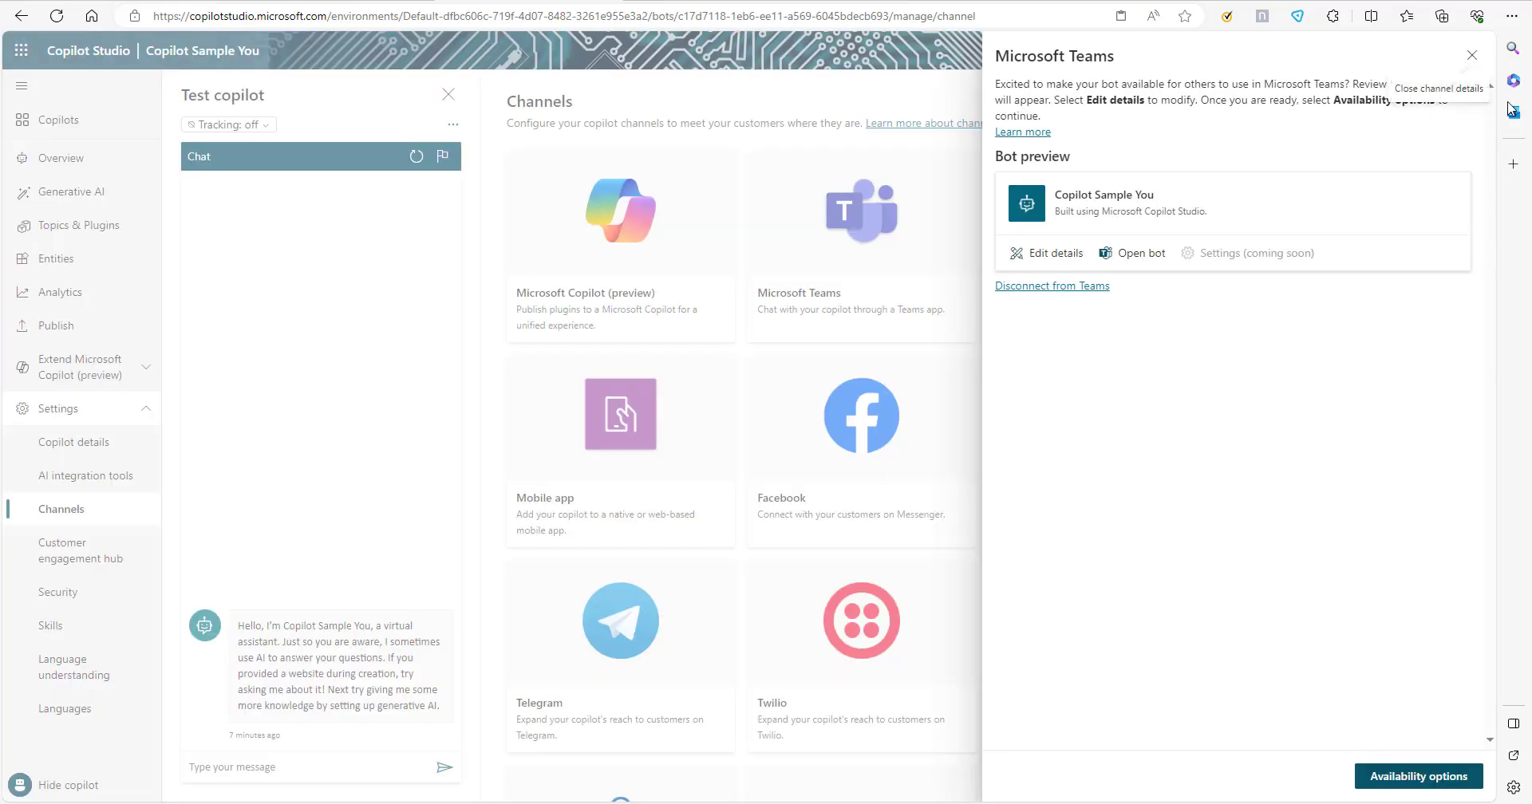
{"action": "left_click", "coordinate": [1473, 56]}
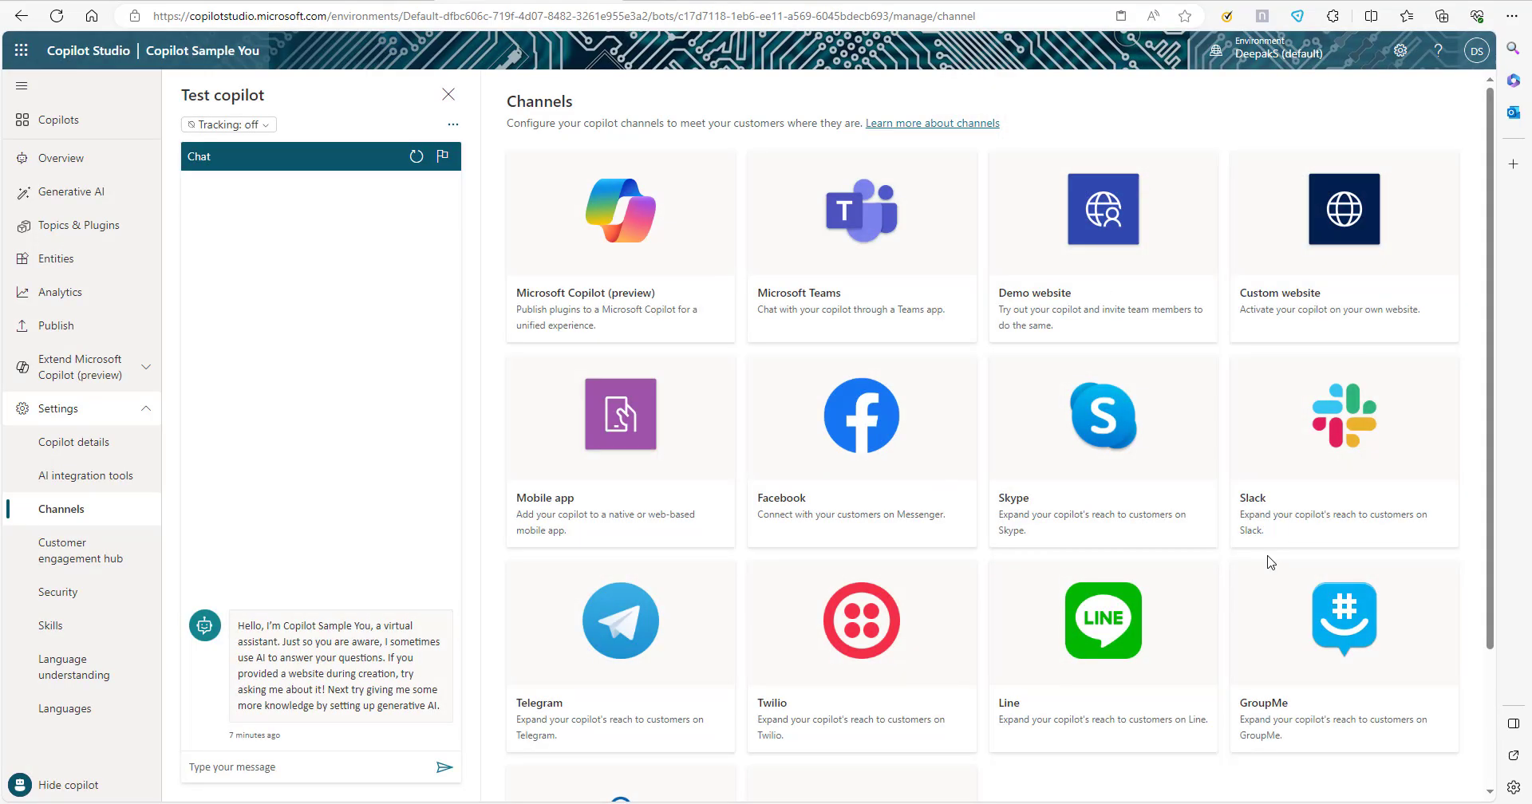